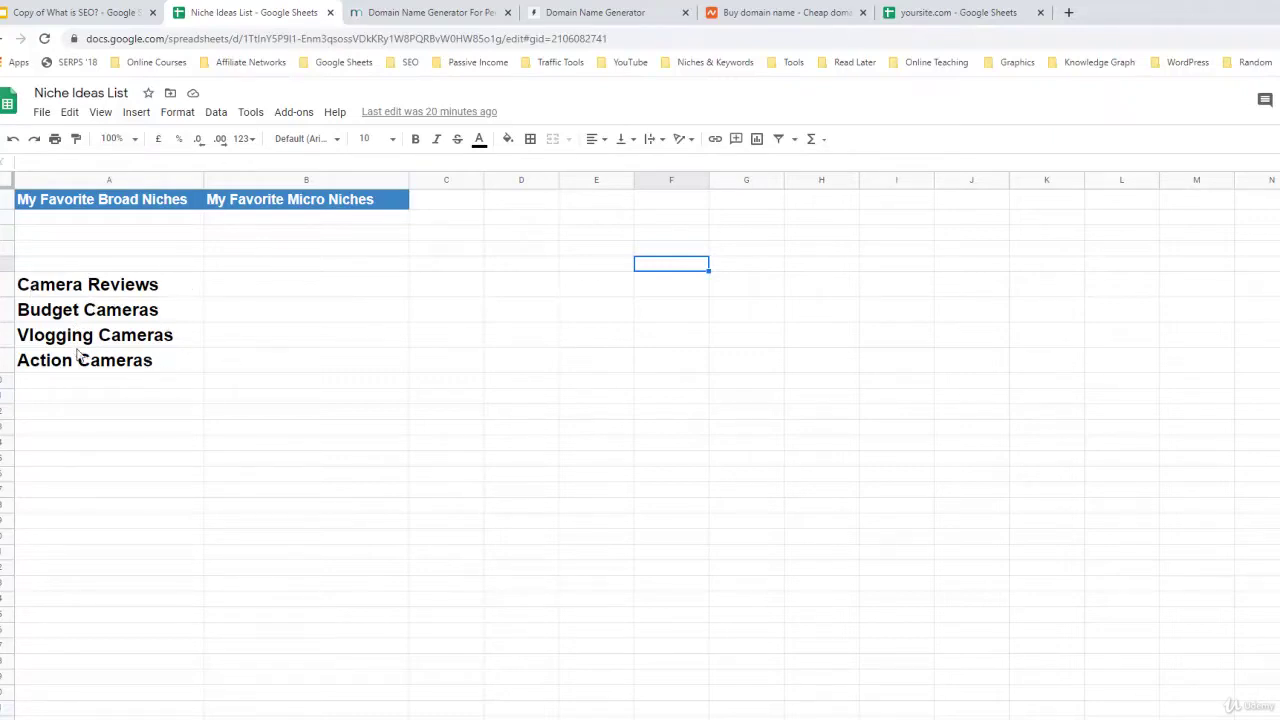
- Review the camera niche ideas from Camera Reviews to Action Cameras in the broad niches column
click(176, 364)
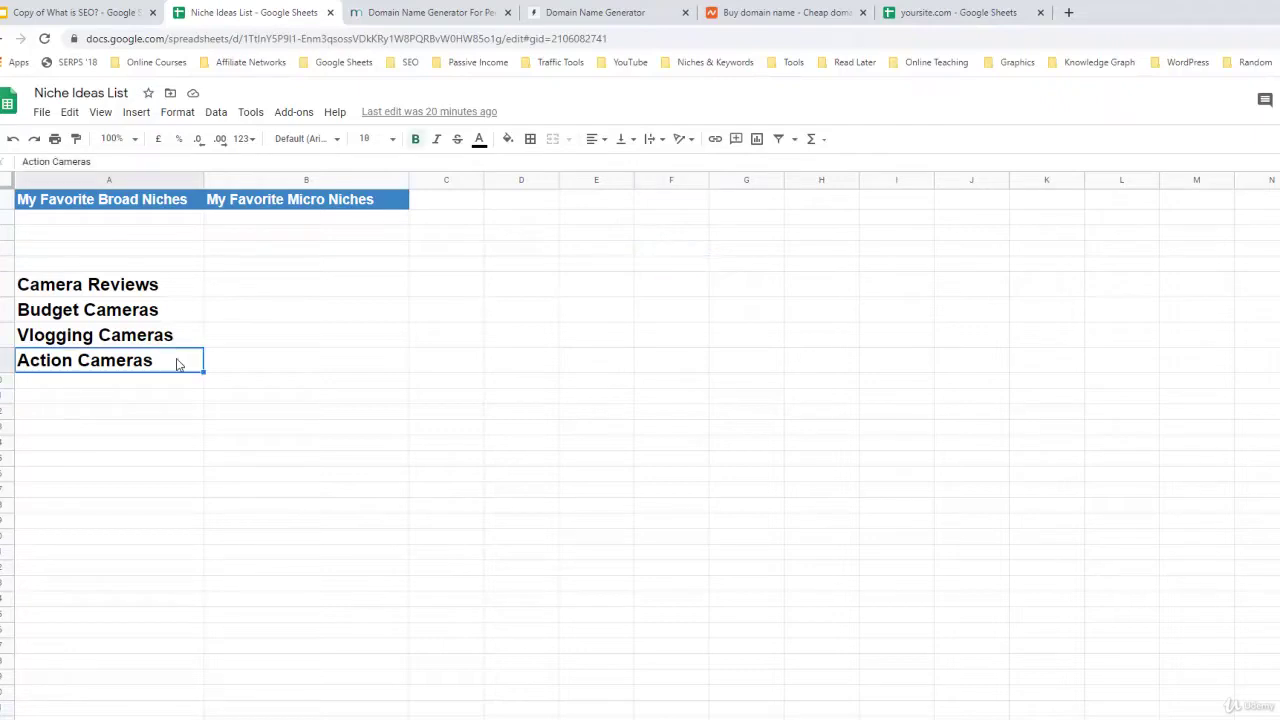
drag(169, 366, 27, 290)
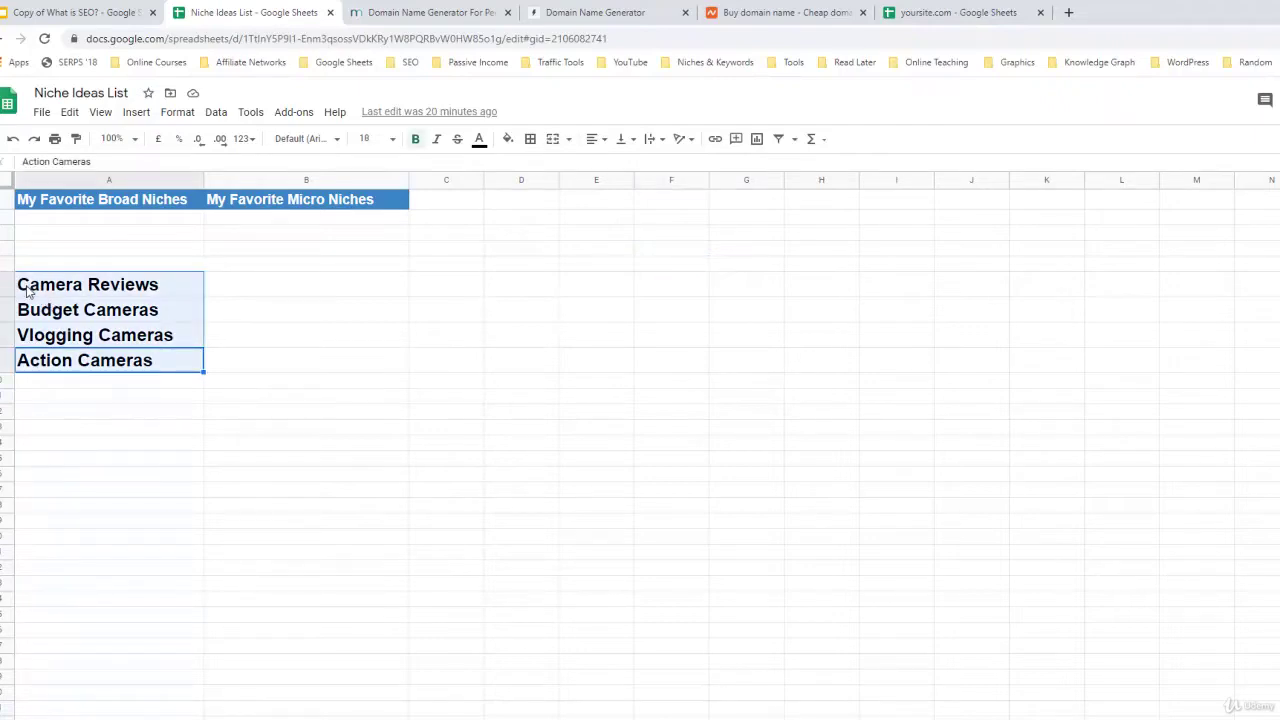
click(27, 290)
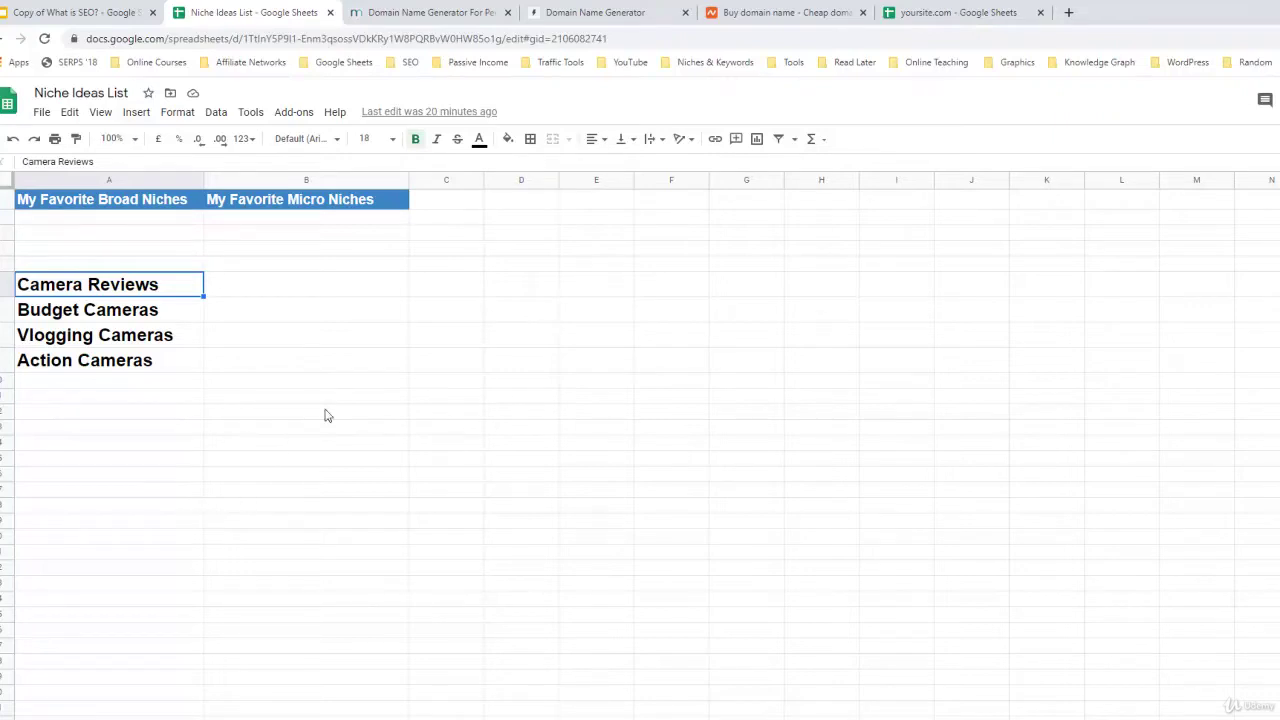
- Switch to Name Mesh, generate domain names for "camerareviews" and browse the suggestions, closing the Bluehost page that opens
click(444, 11)
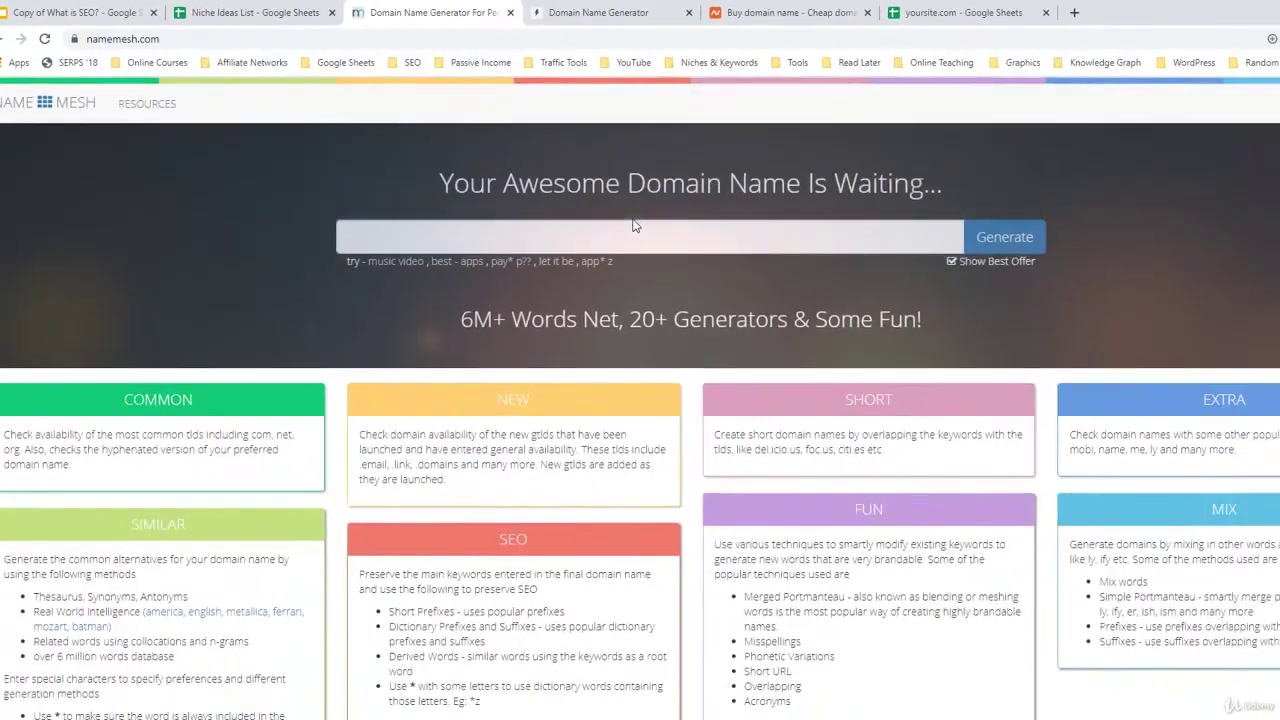
click(619, 246)
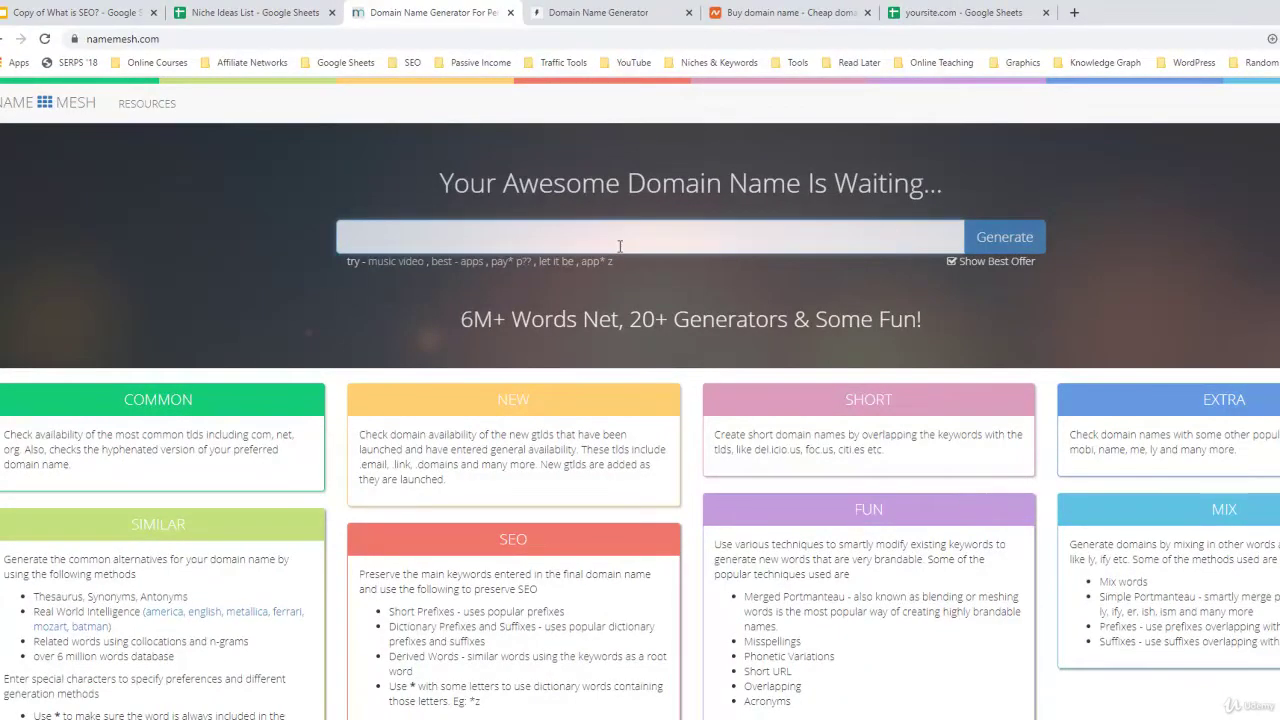
text(came)
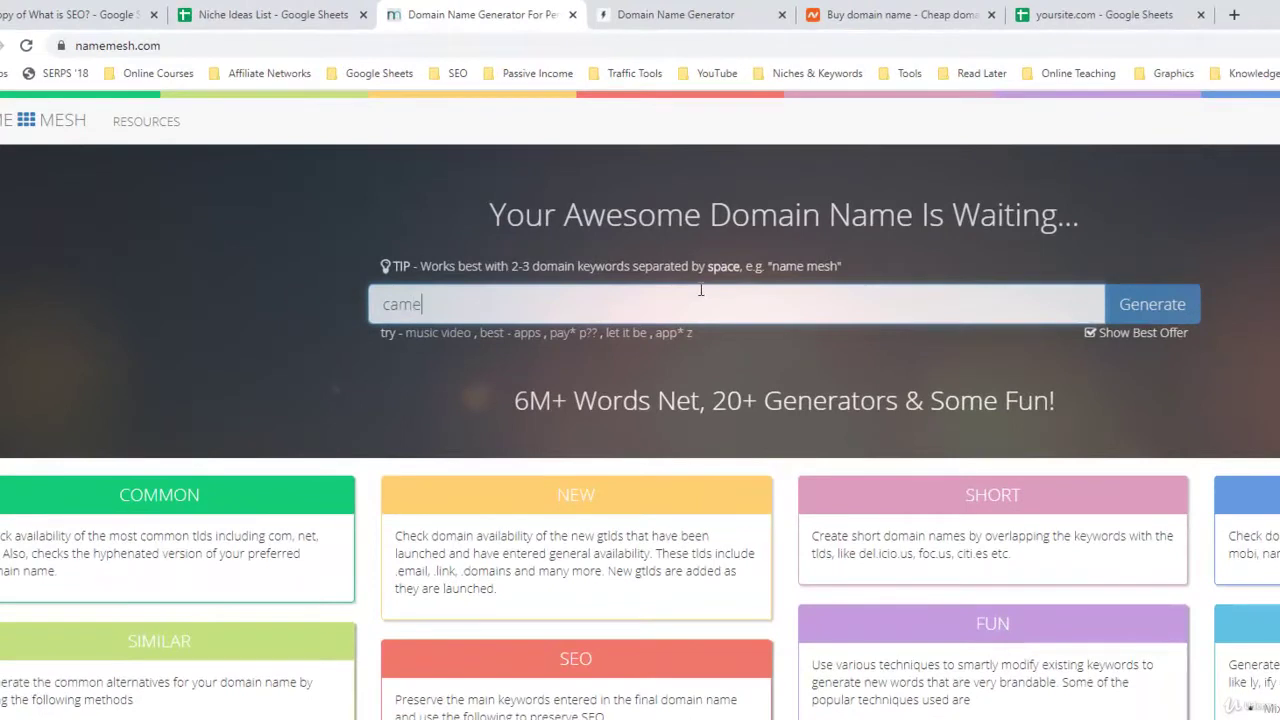
text(rareviews)
key(Return)
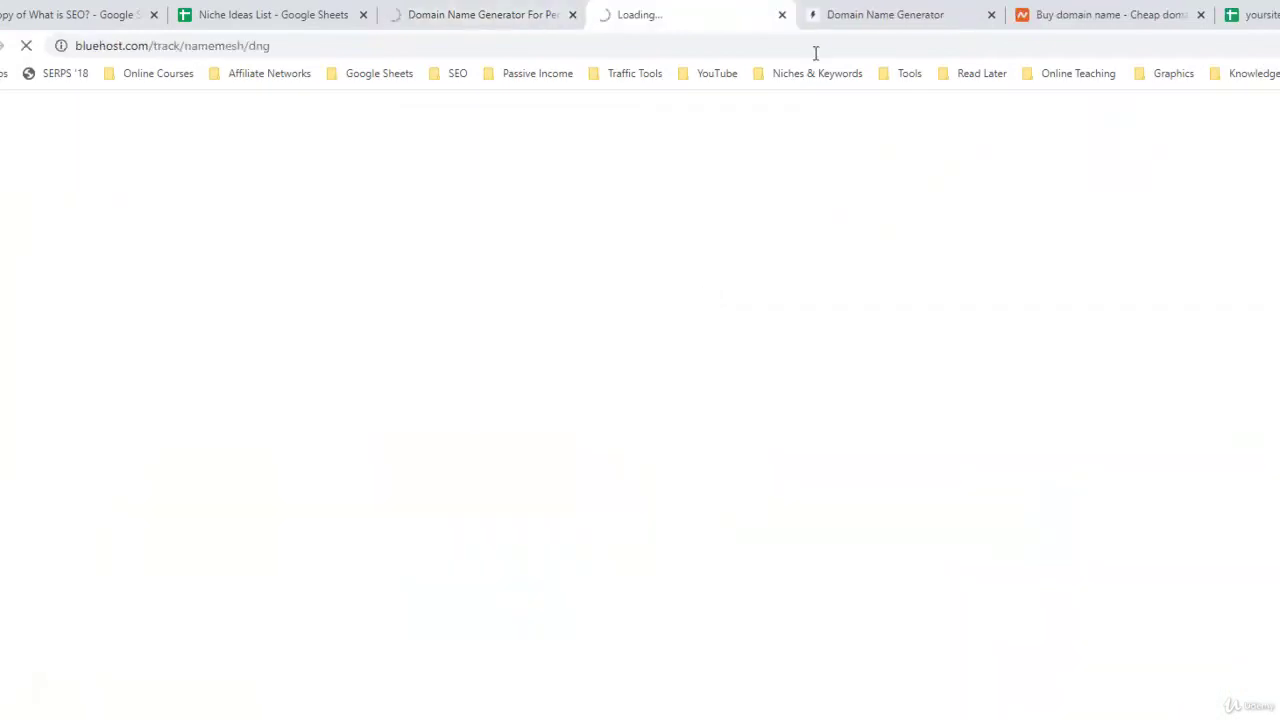
click(782, 14)
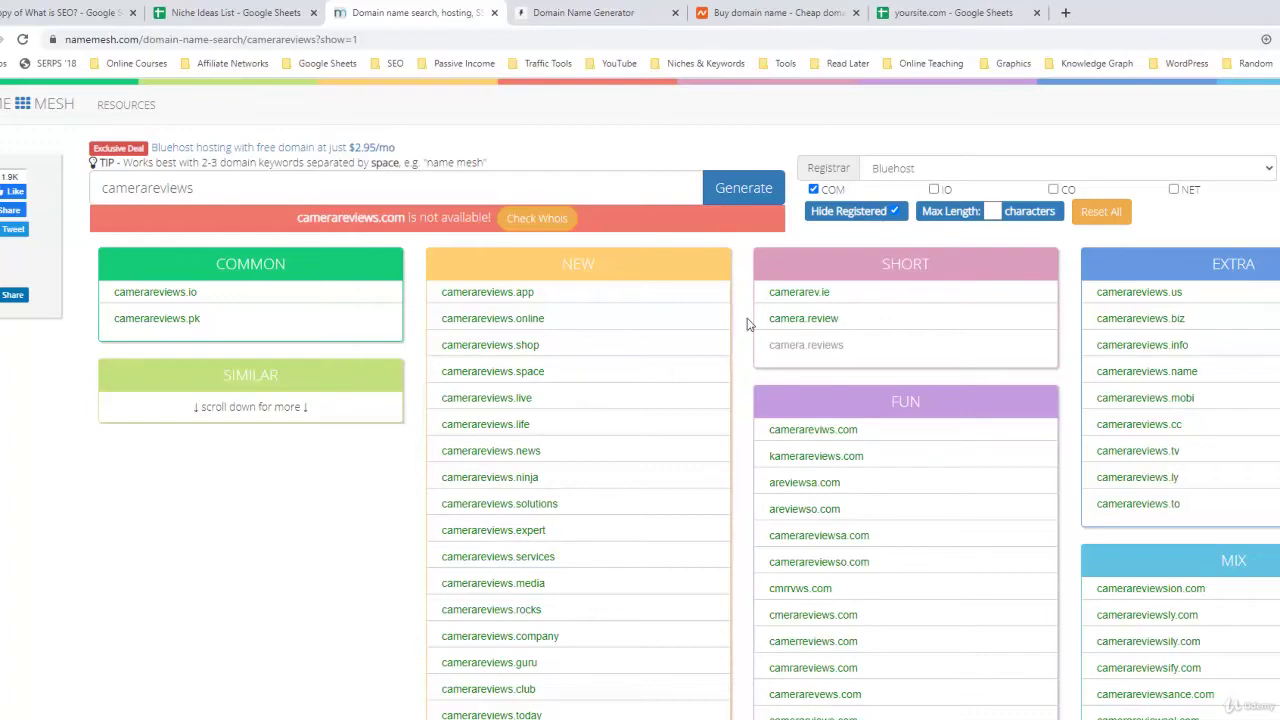
scroll(641, 261, down, 10)
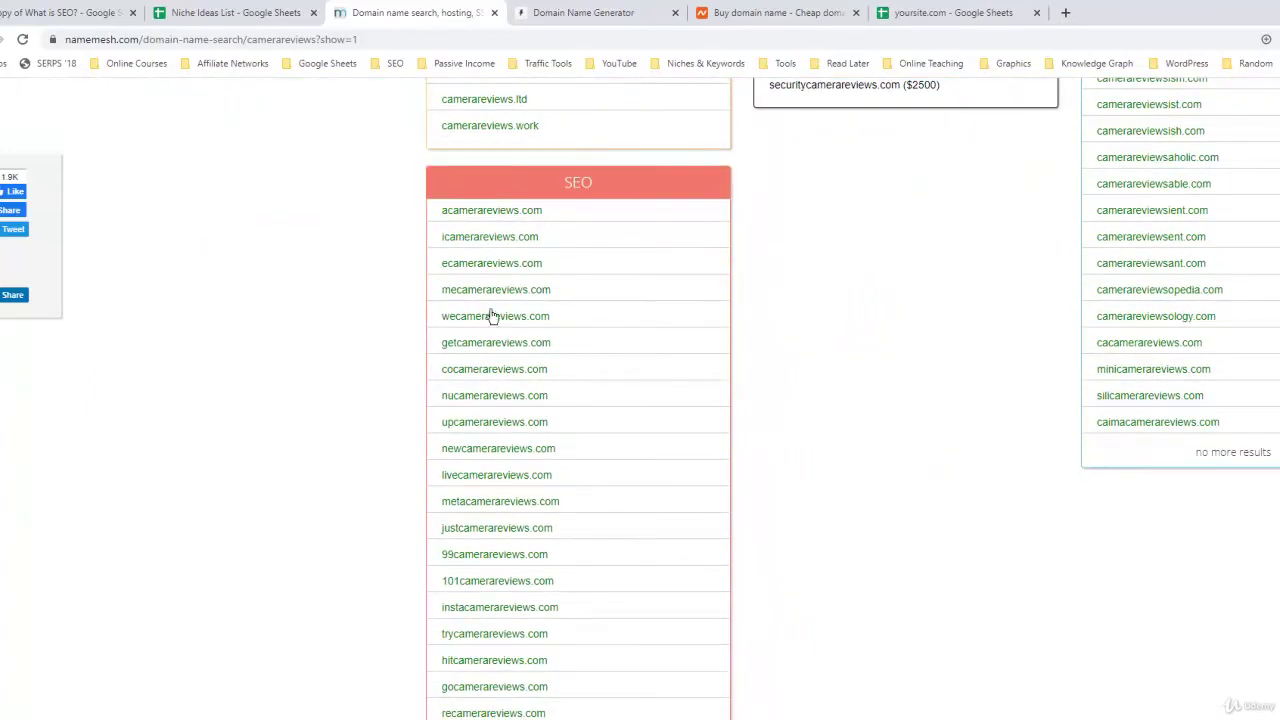
scroll(578, 400, down, 10)
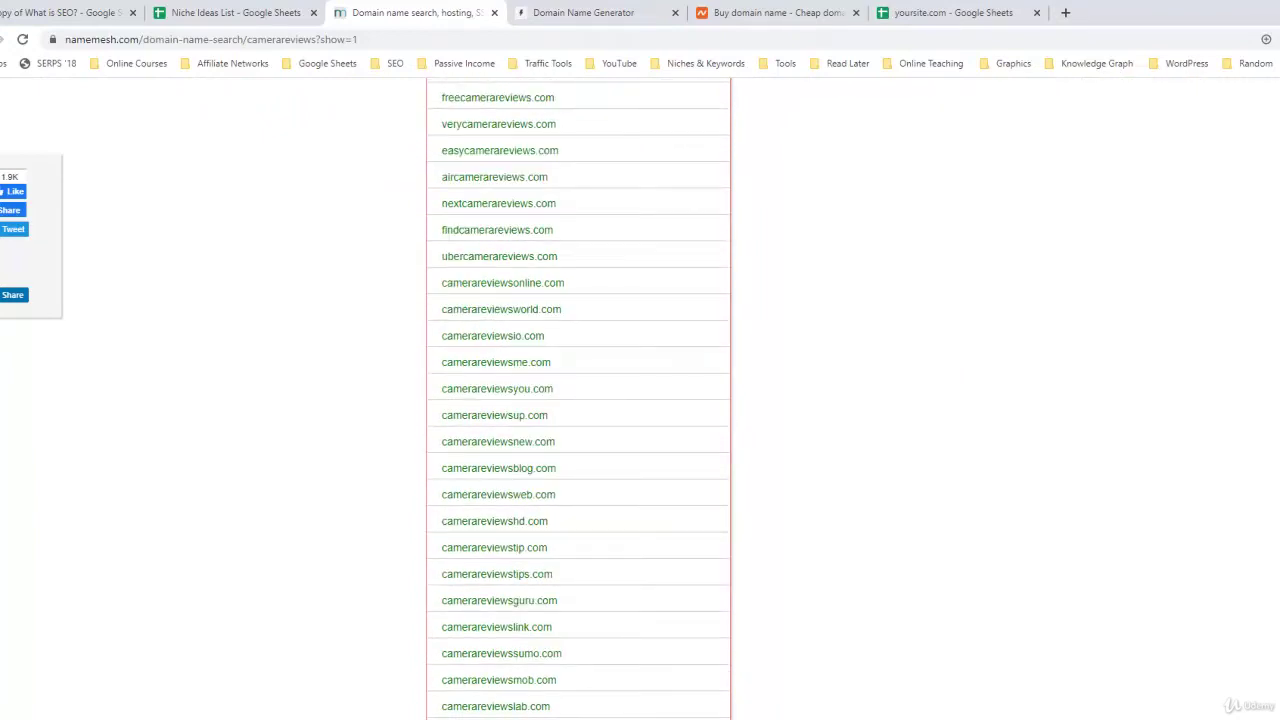
scroll(578, 400, down, 7)
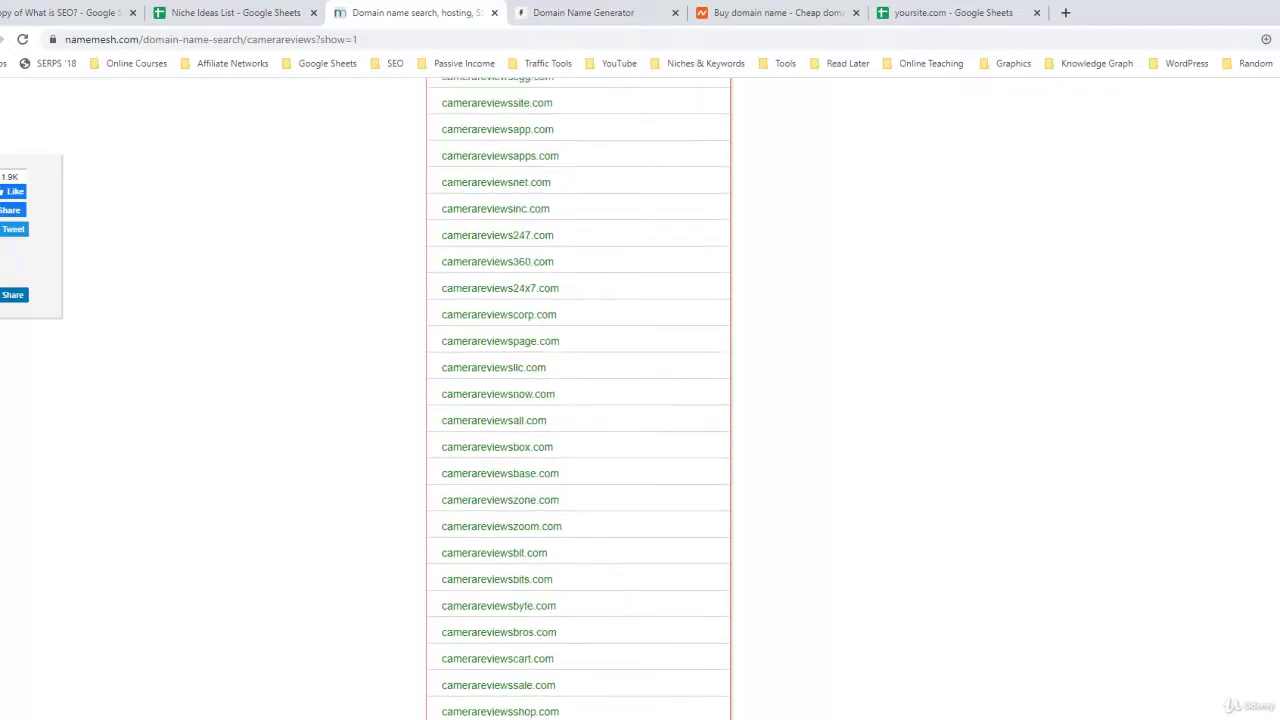
scroll(578, 400, down, 7)
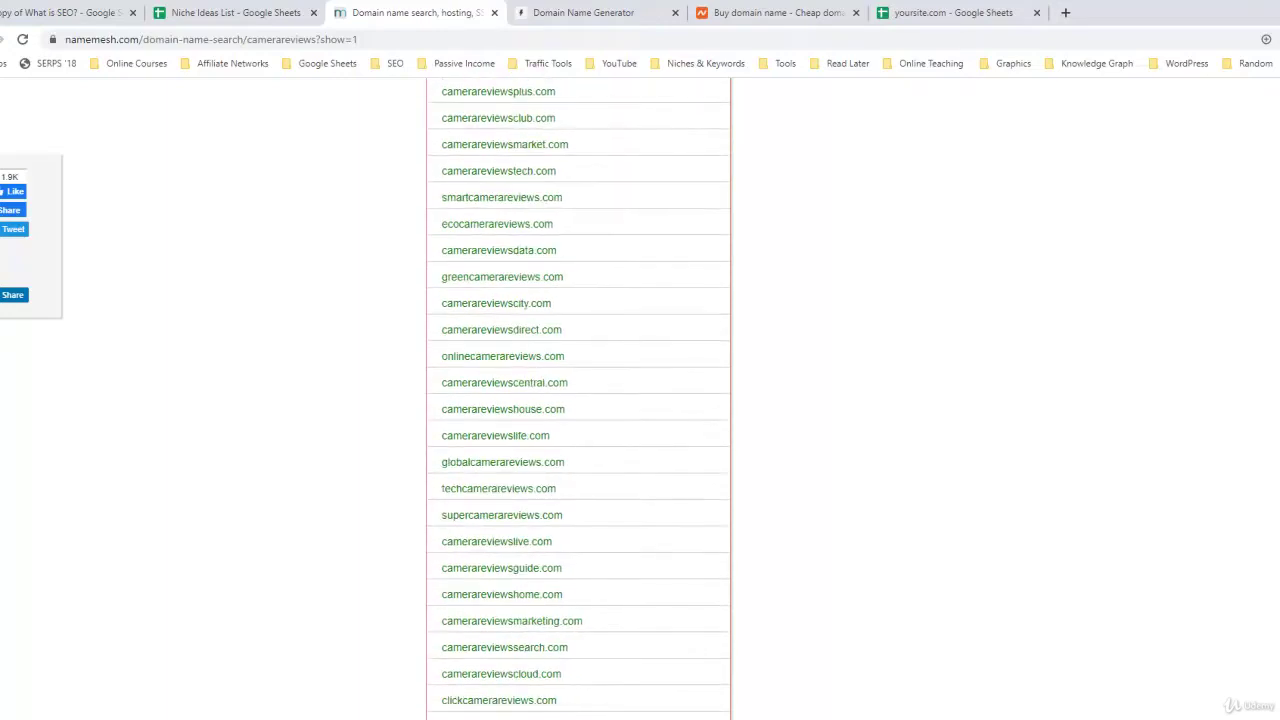
scroll(578, 400, down, 10)
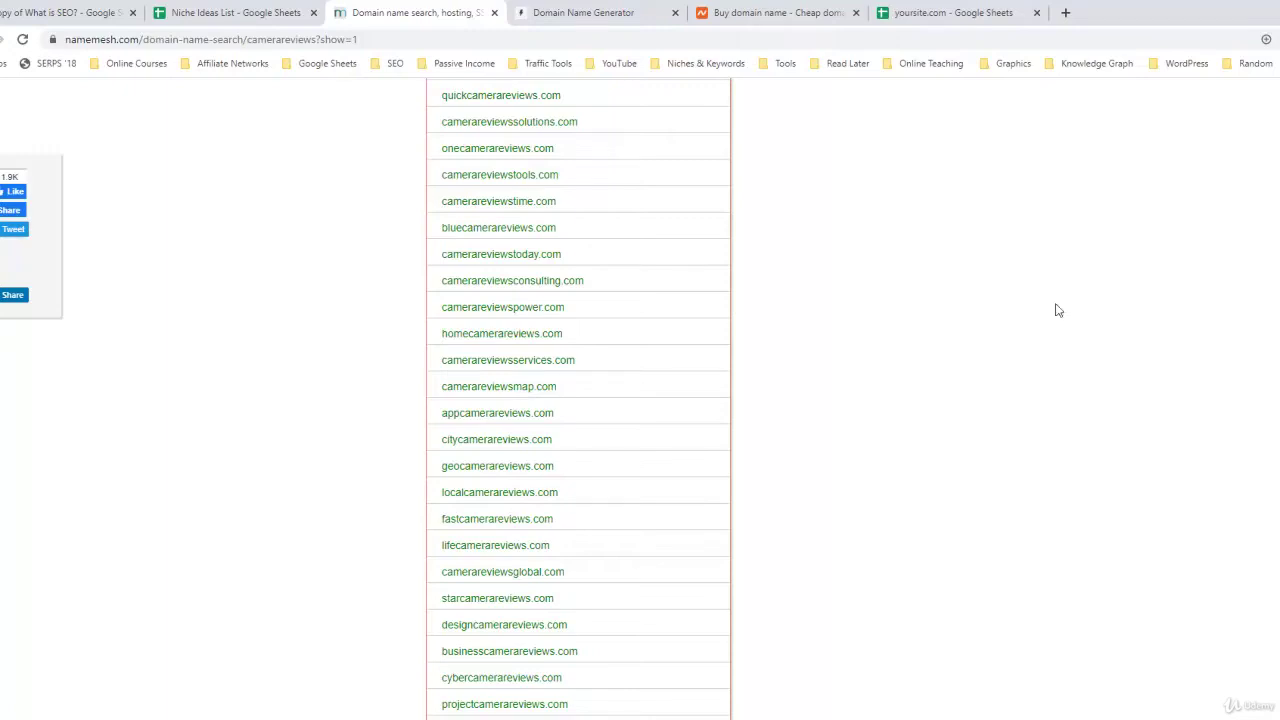
- Switch to Instant Domain Search and look through the generated domain names for "camerareviews"
click(615, 12)
click(665, 205)
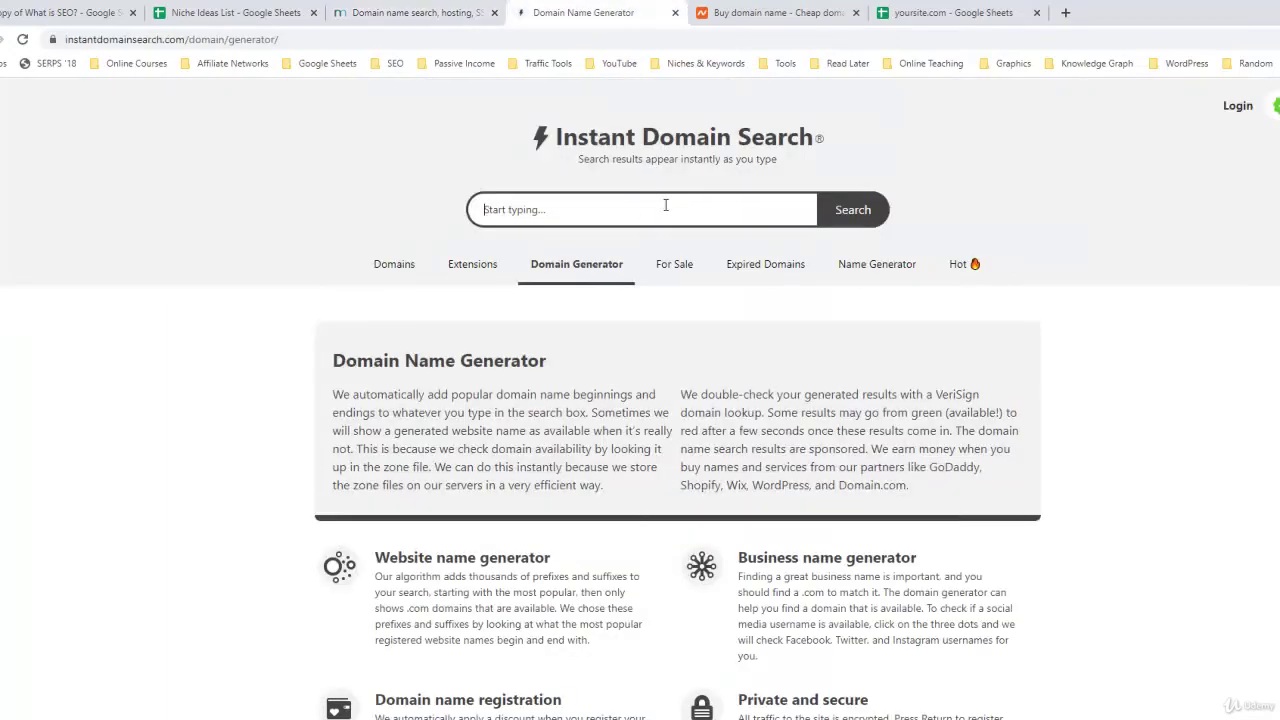
text(ca)
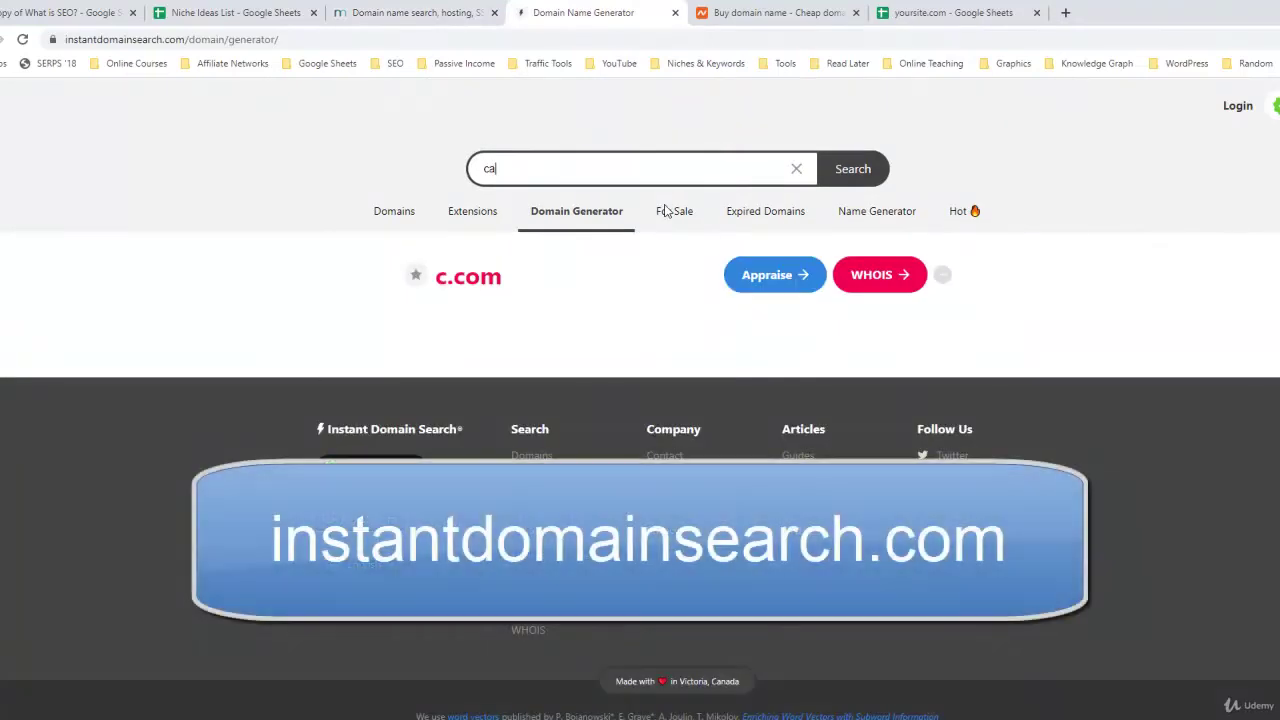
text(mera)
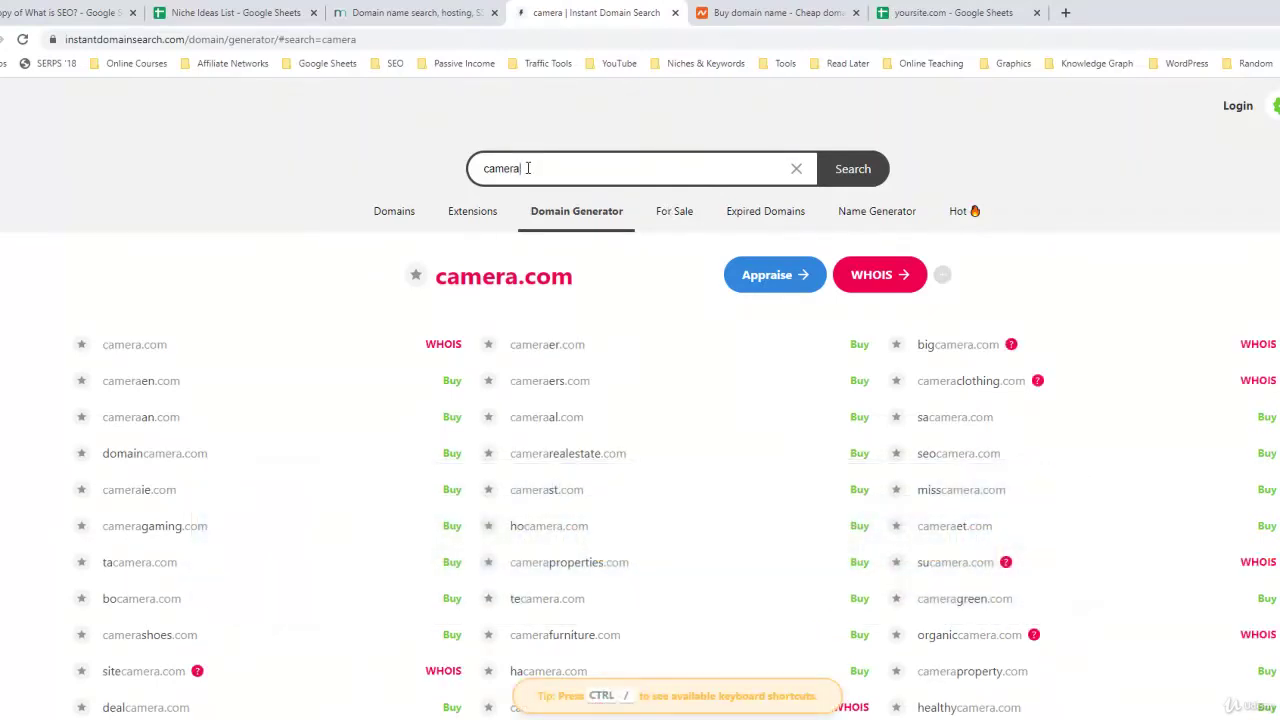
text(reviews)
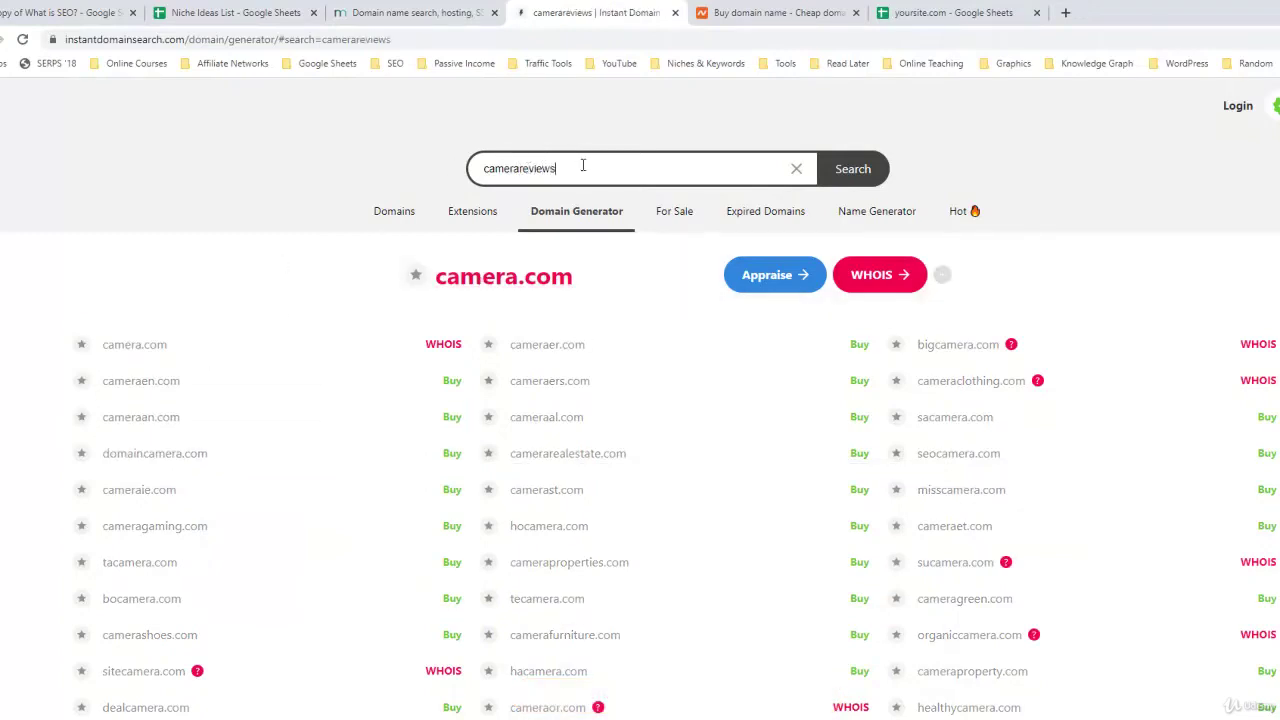
scroll(1119, 170, down, 5)
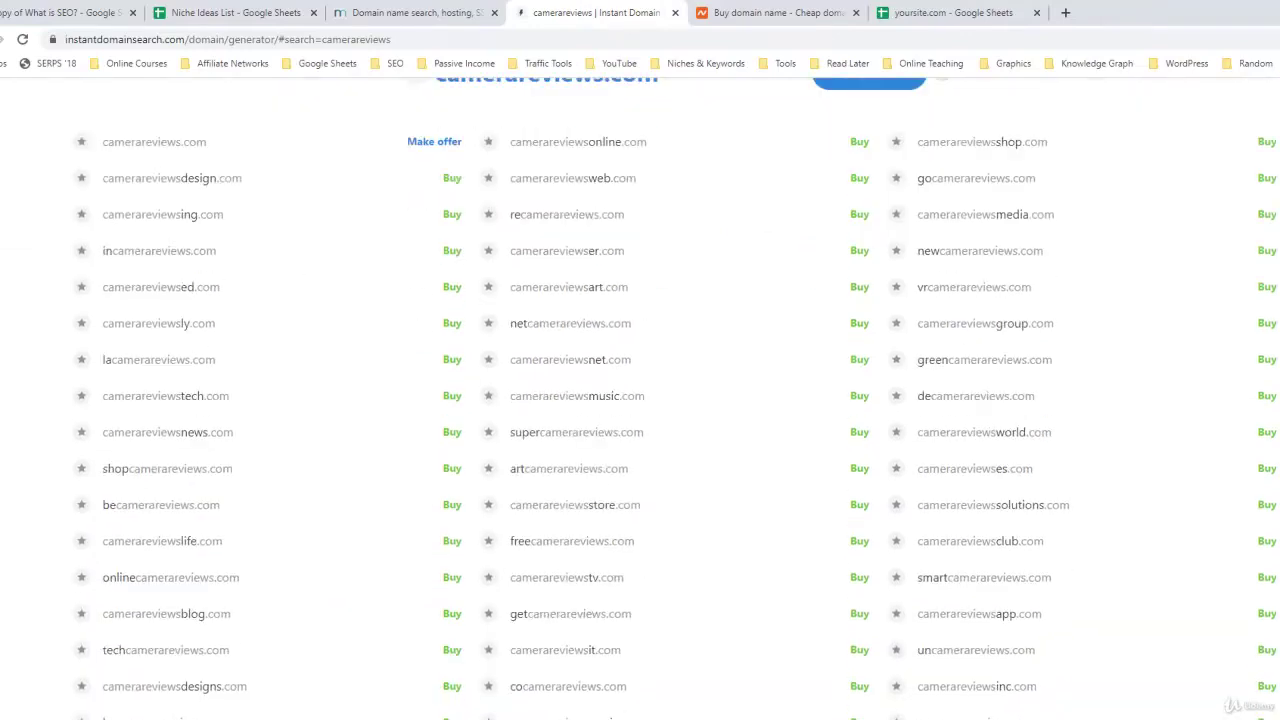
scroll(890, 122, up, 5)
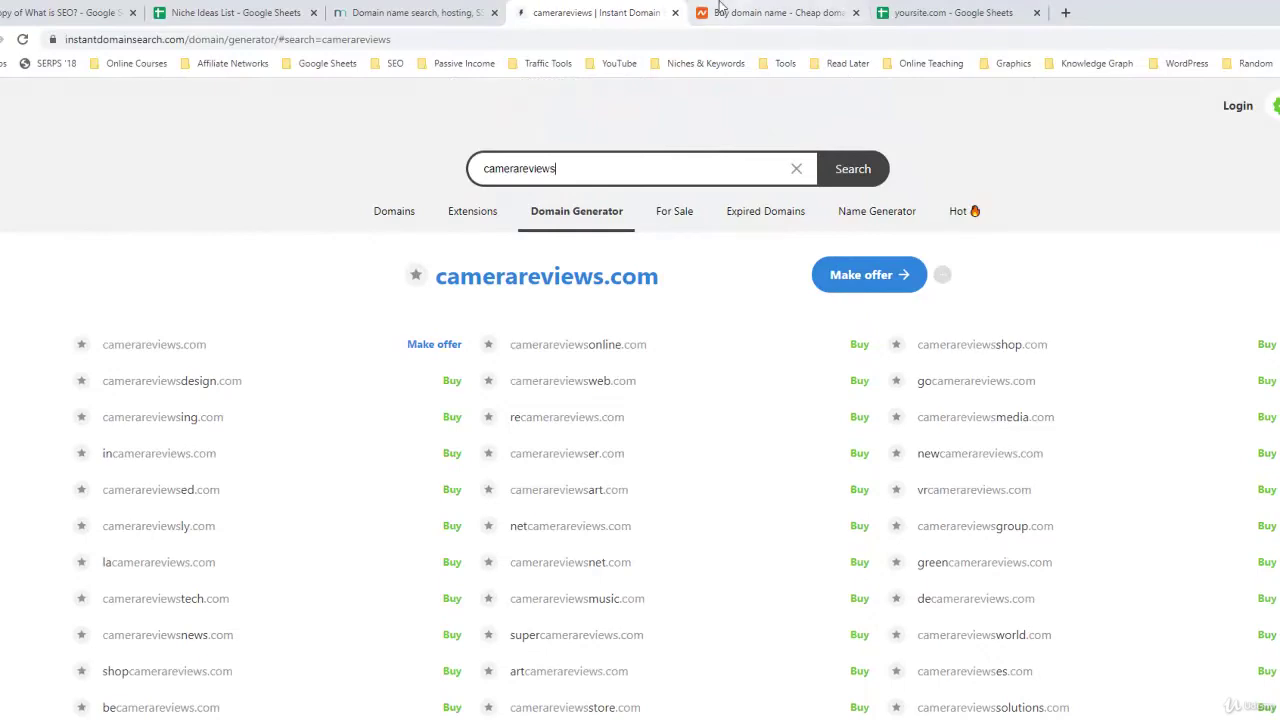
- Switch to Namecheap, check the availability of cameralists.com and look through the alternative domains offered
click(775, 12)
click(637, 5)
click(818, 10)
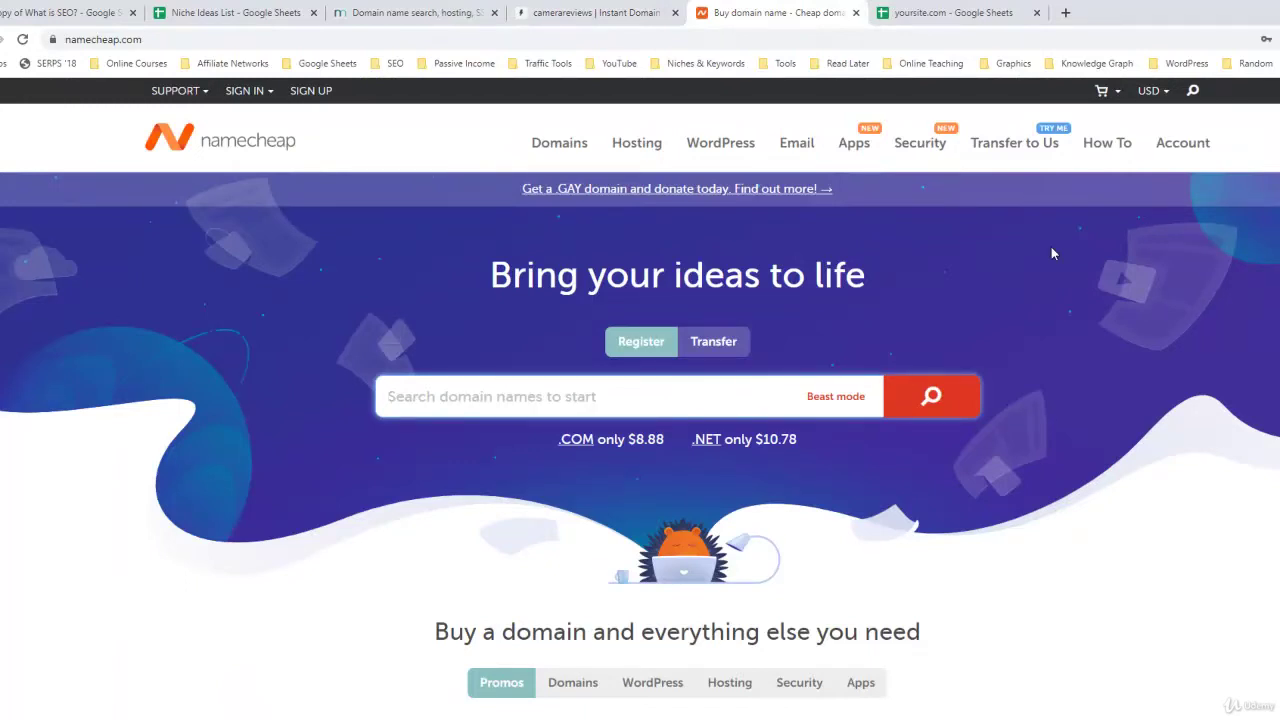
click(685, 399)
text(ca)
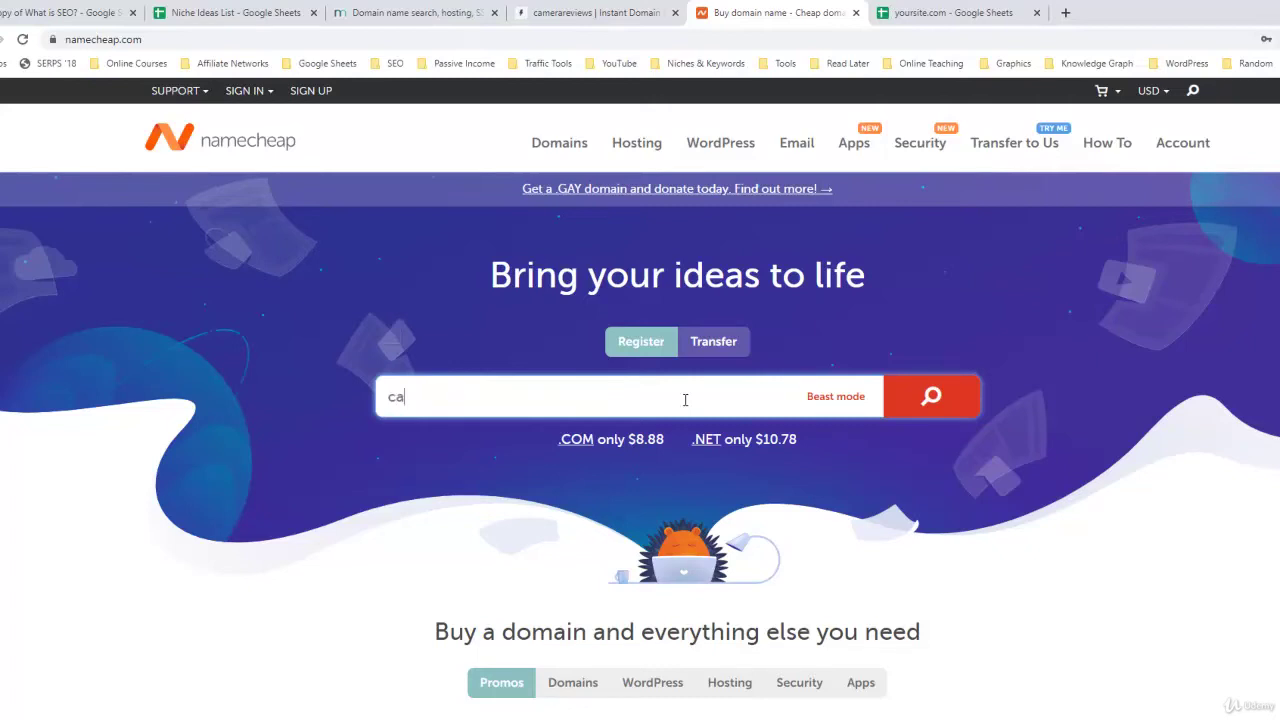
text(meralists.com)
click(926, 397)
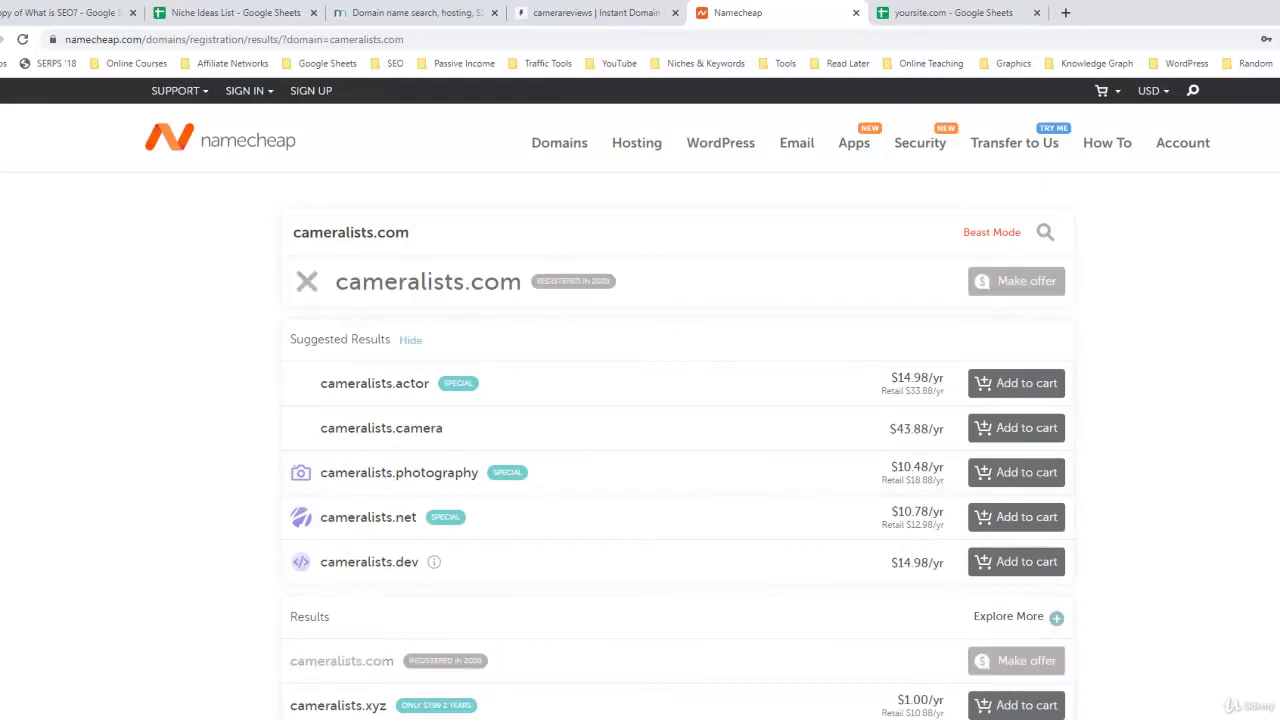
scroll(706, 486, down, 4)
scroll(706, 486, down, 7)
scroll(528, 272, up, 12)
- Switch to the yoursite.com spreadsheet and review the Domain Rating, Monthly Traffic and Big or Small columns of the Competitors sheet
click(948, 22)
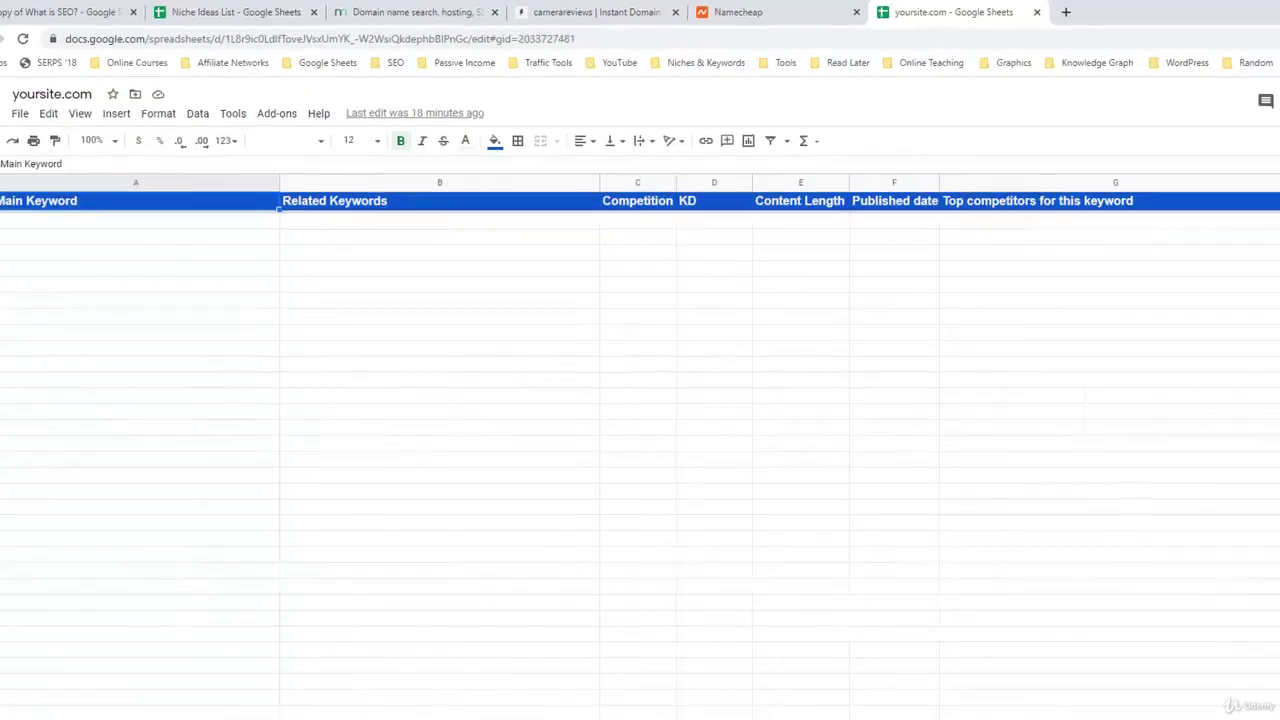
click(89, 719)
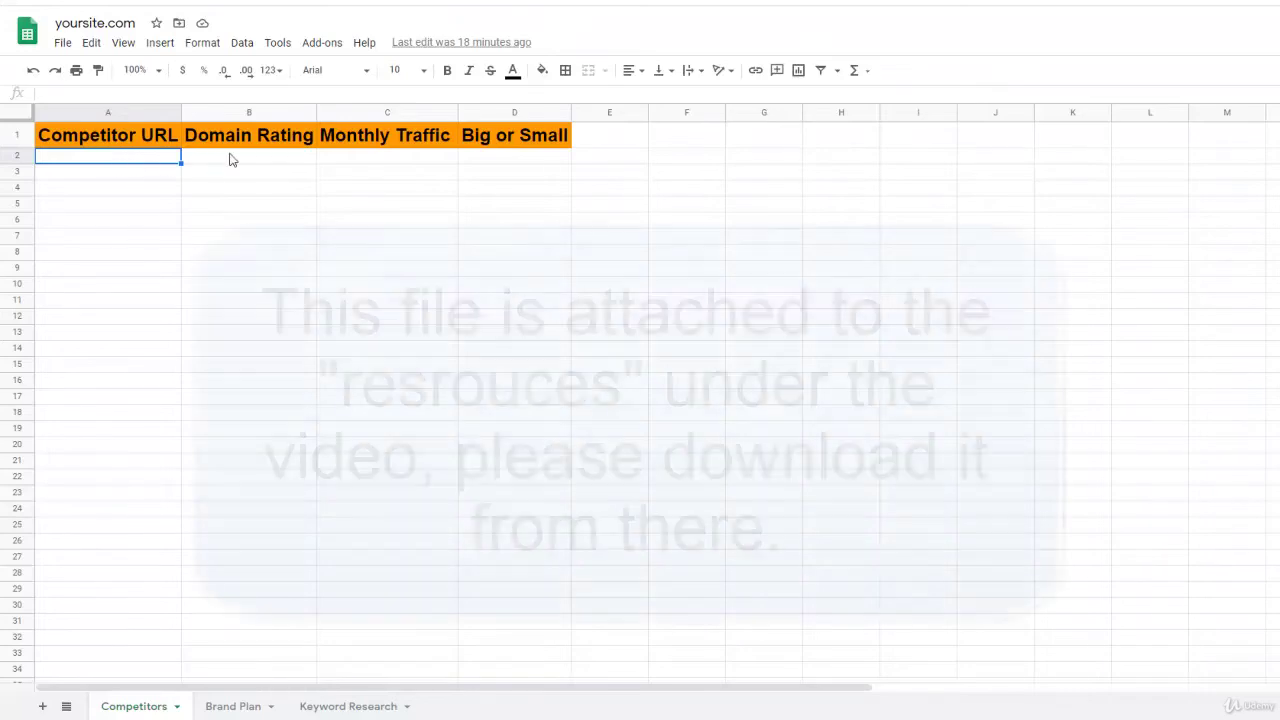
click(234, 161)
click(362, 167)
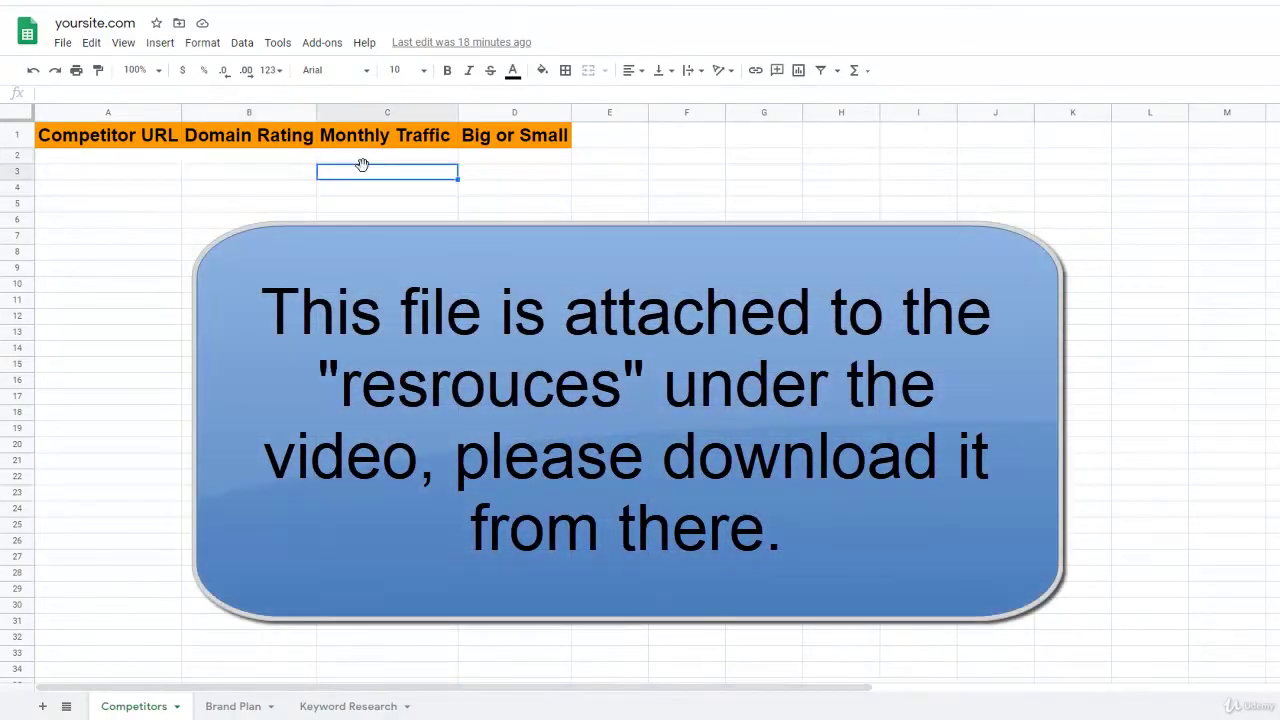
click(533, 160)
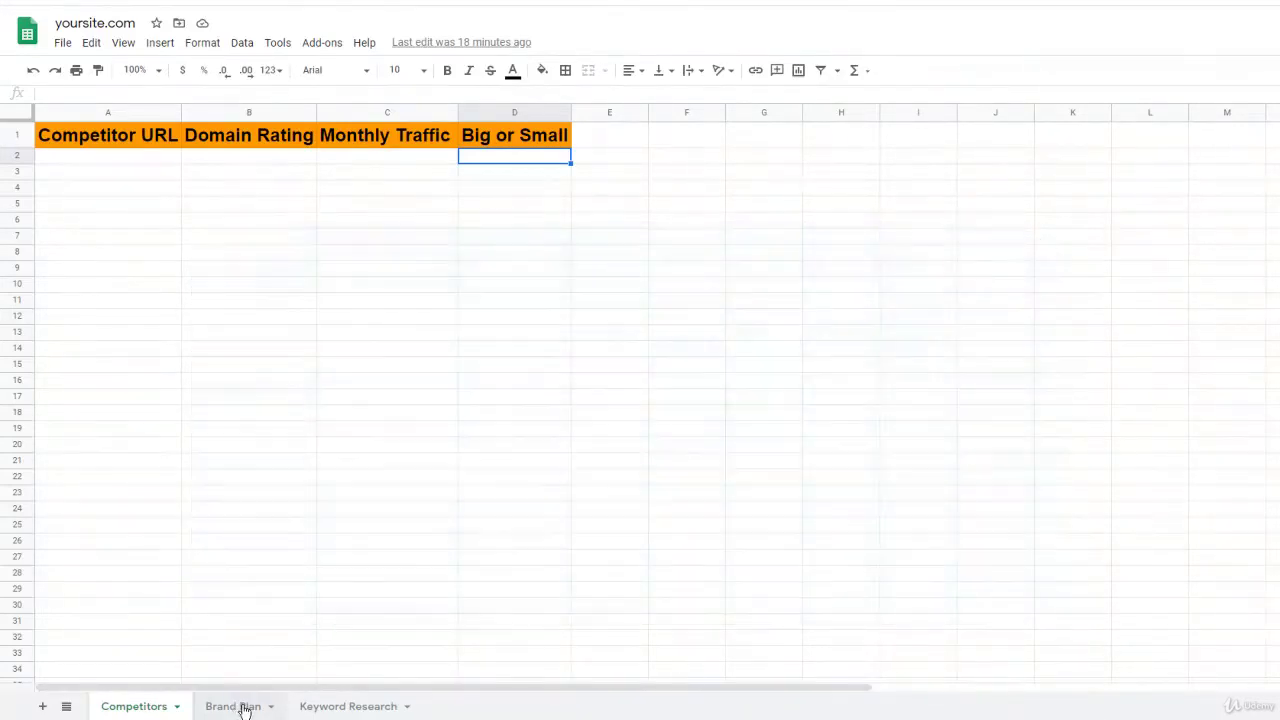
- View the Brand Plan sheet and open the font size choices for the cameralists.com cell
click(240, 706)
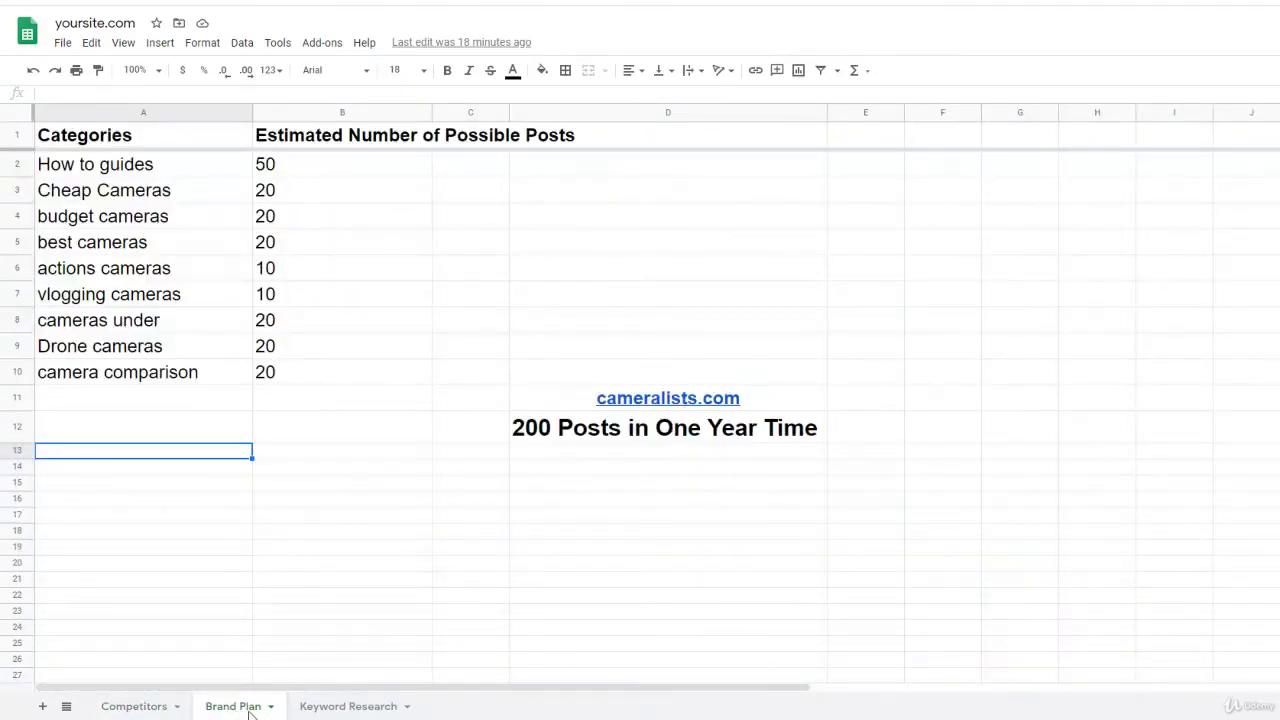
click(378, 462)
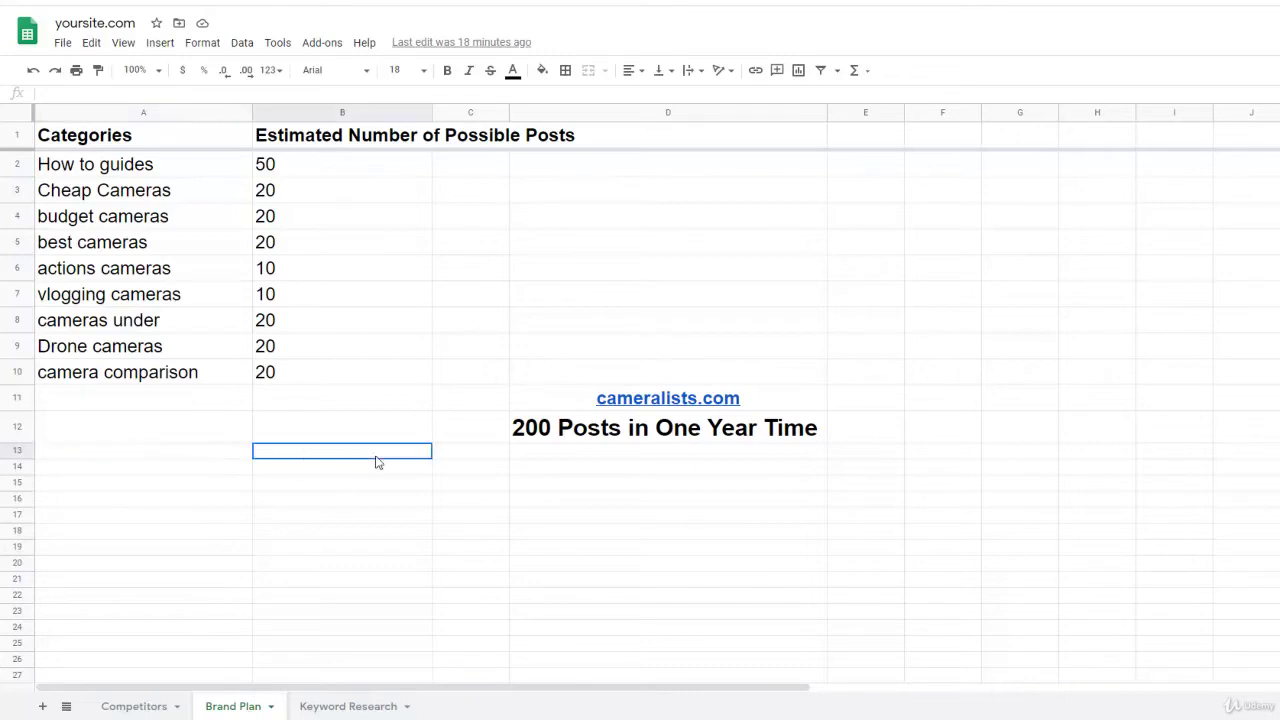
click(776, 398)
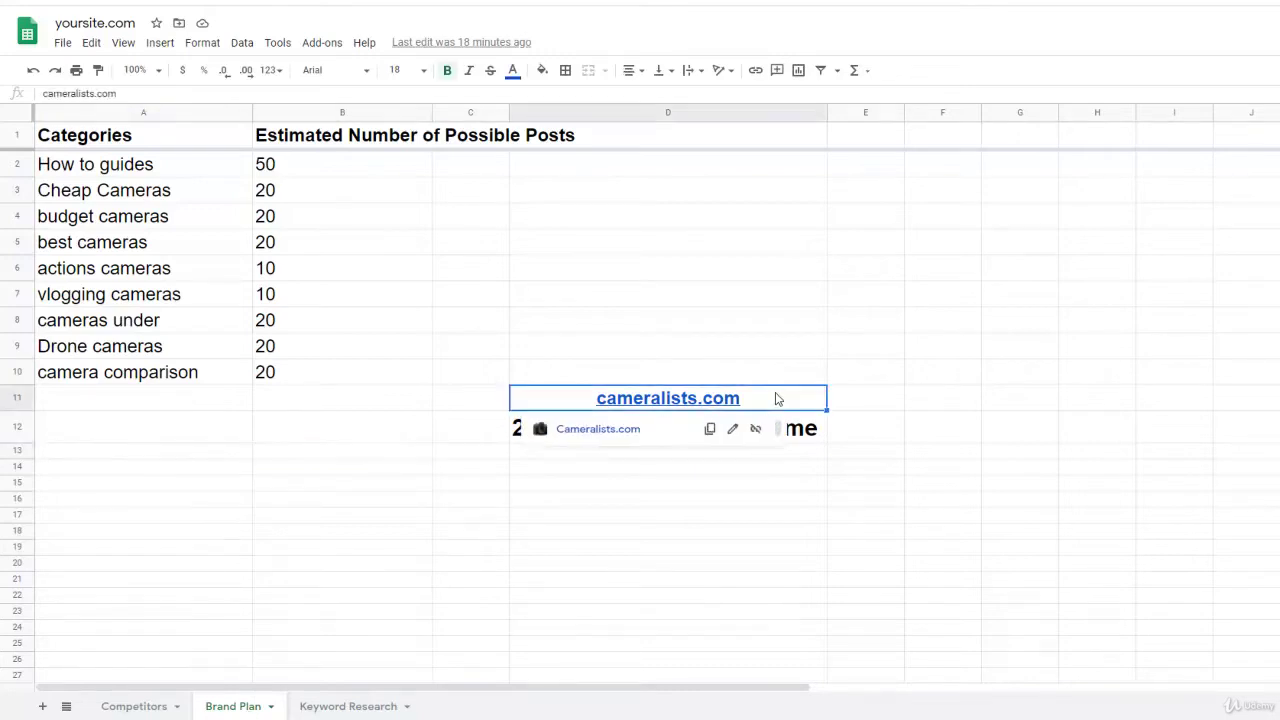
click(424, 72)
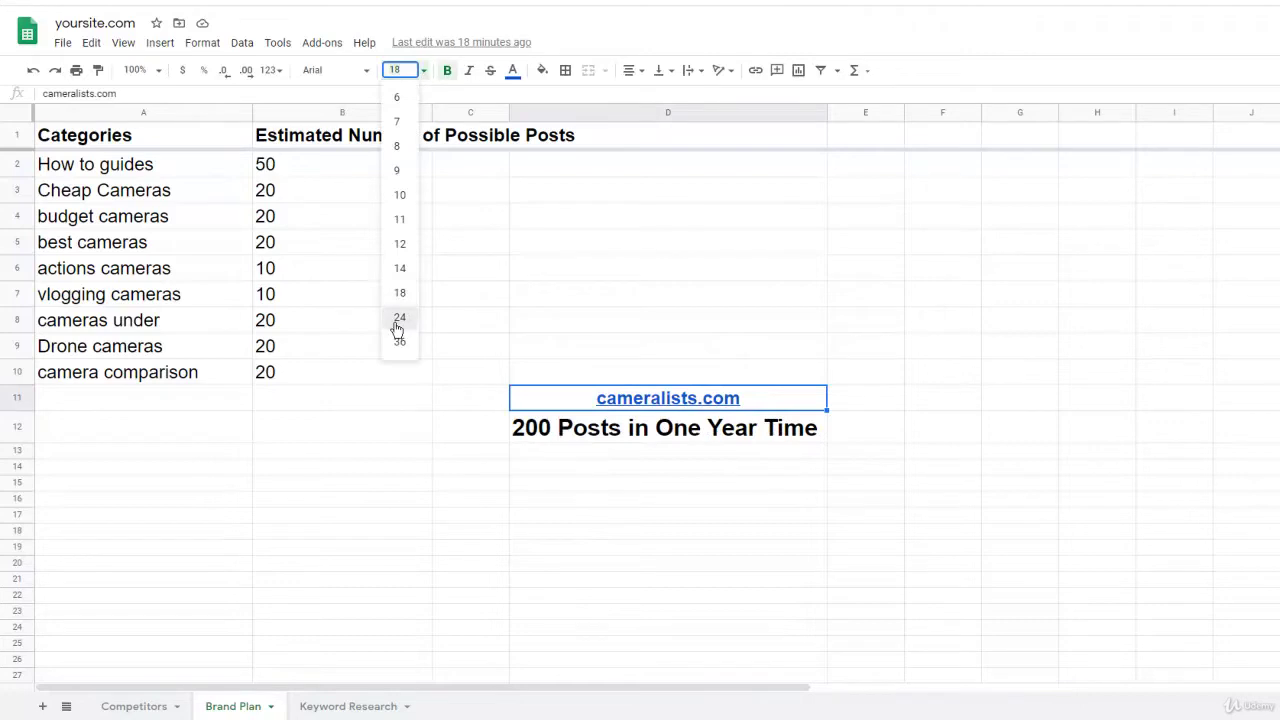
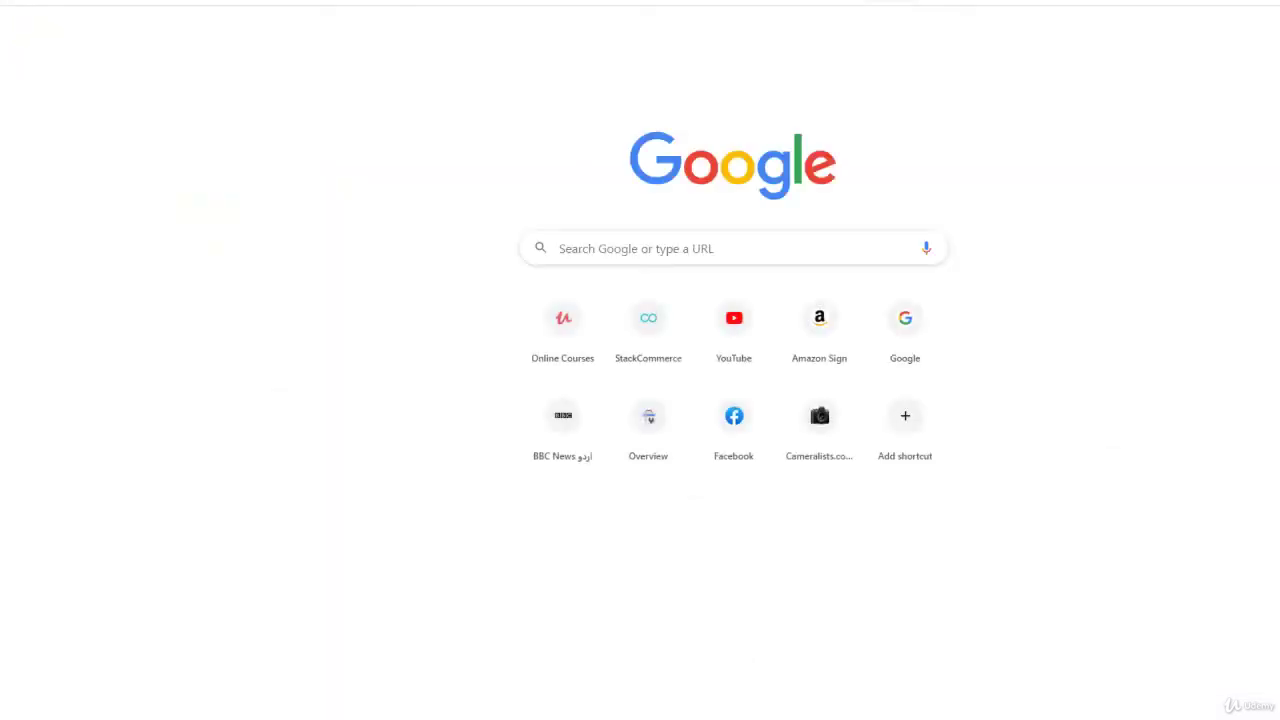
- Open Google and search for "budget camera for vlogging"
key(ctrl+l)
text(go)
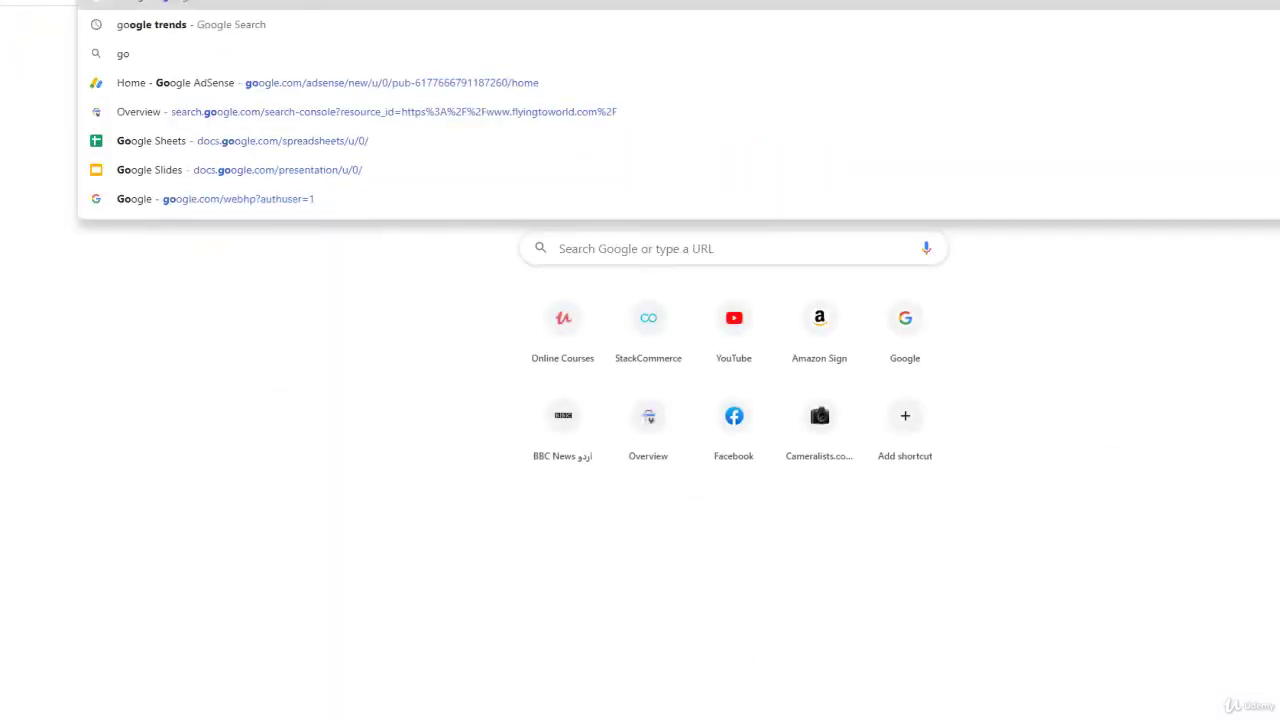
key(Return)
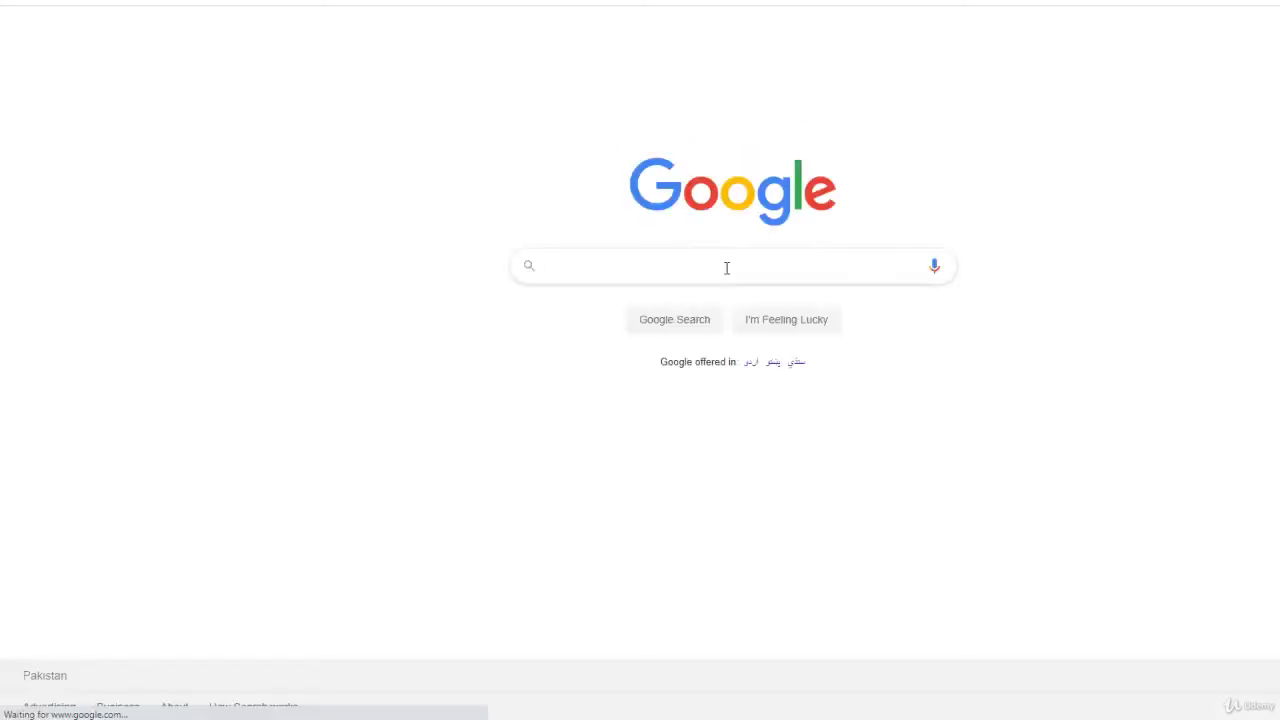
key(BackSpace)
text(cam)
key(BackSpace)
key(BackSpace)
key(BackSpace)
text(bugdet)
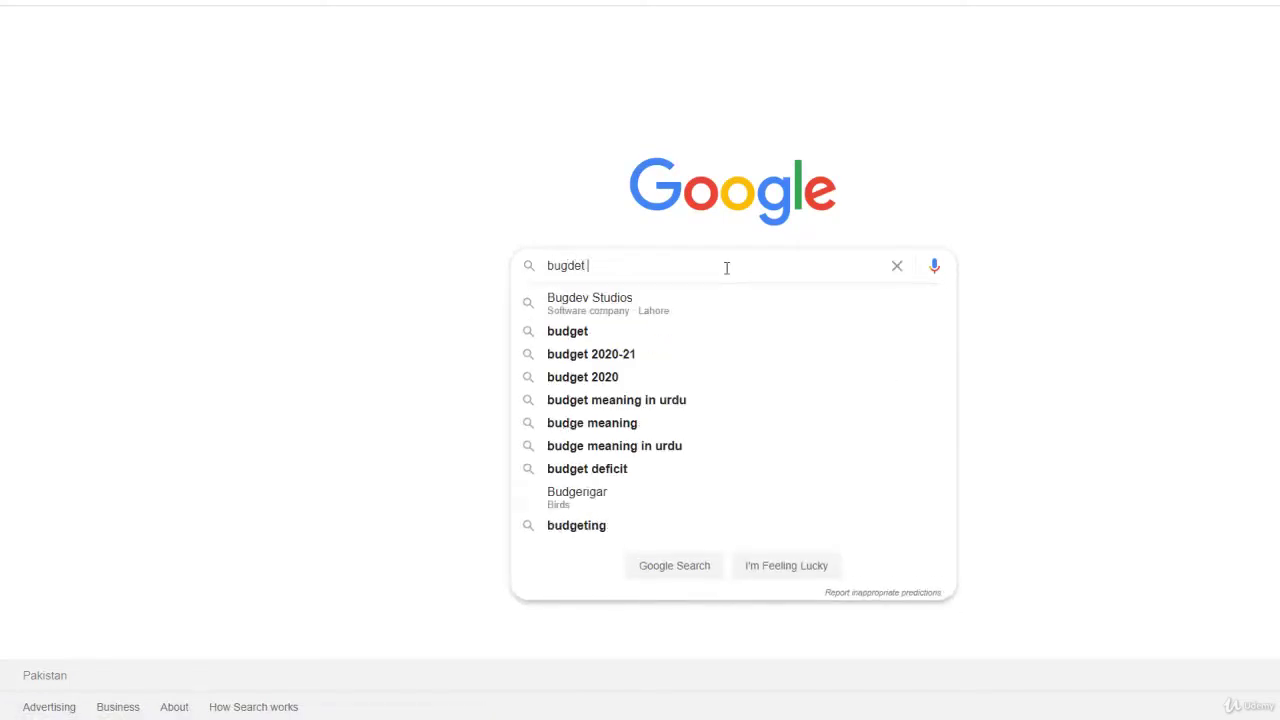
text( ca)
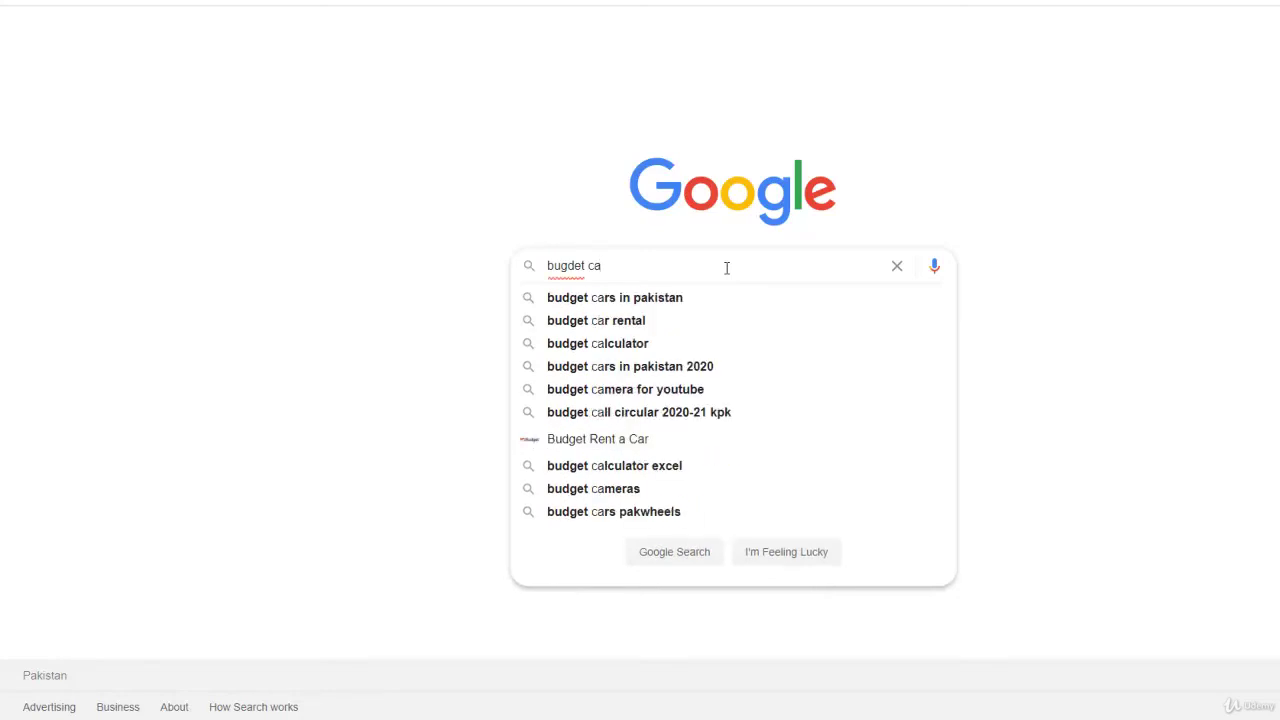
text(mera)
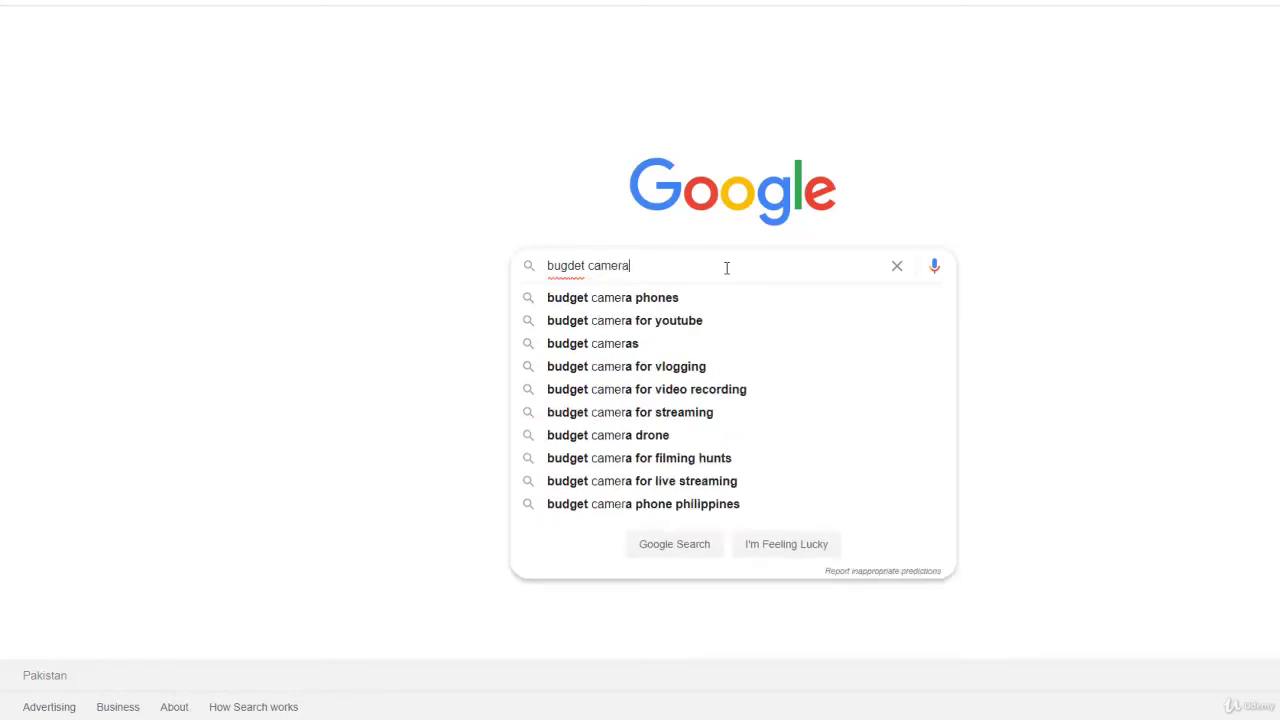
click(672, 368)
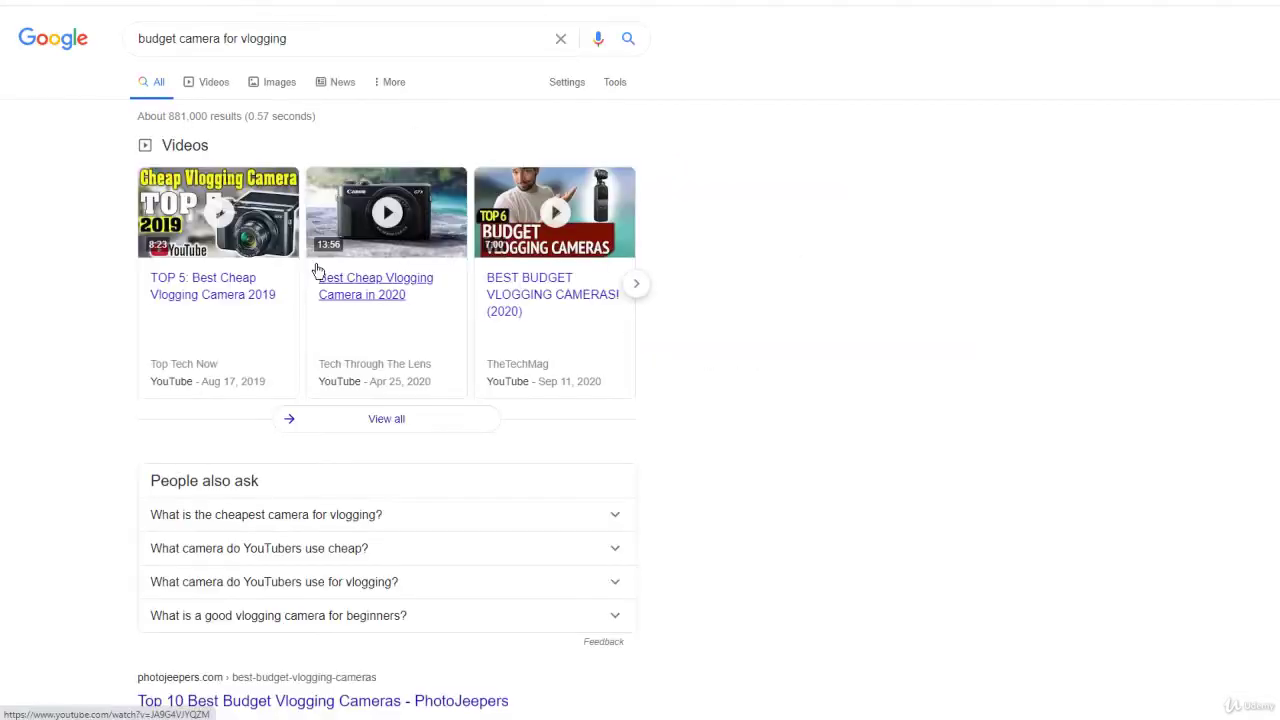
- Open the PhotoJeepers, Omnicore and TechRadar vlogging camera results, each in its own new tab
scroll(538, 169, down, 5)
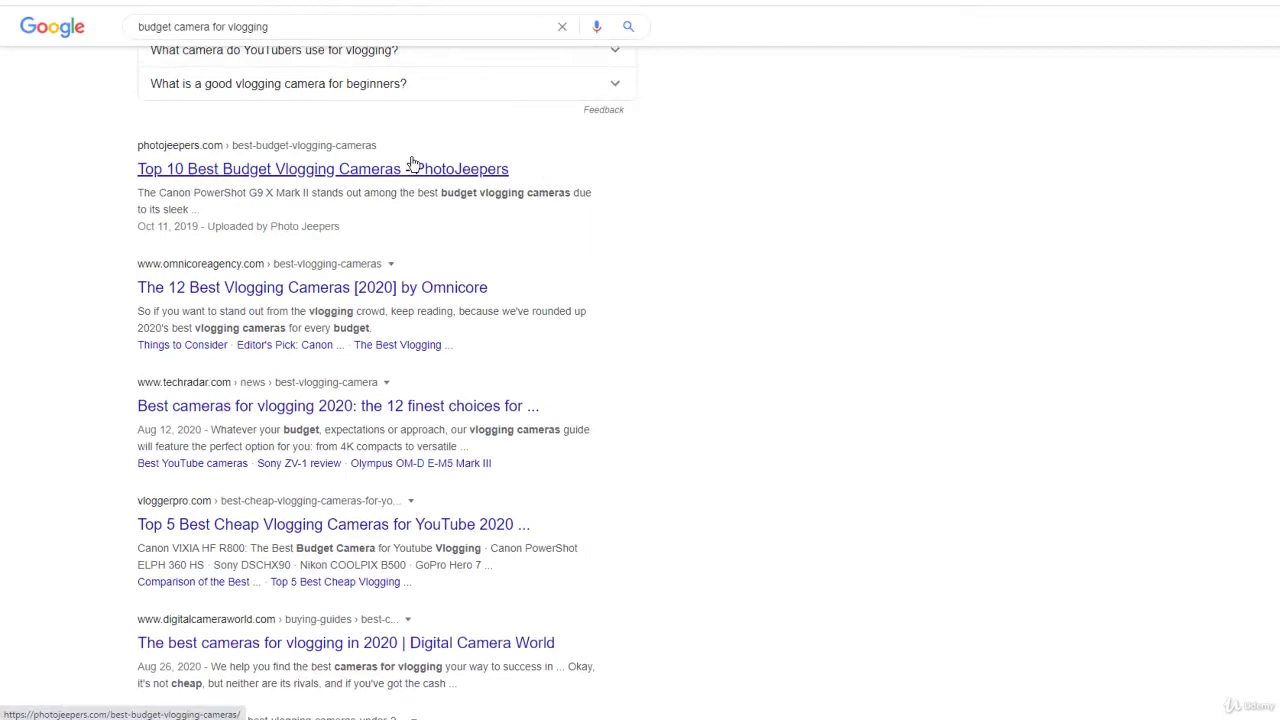
right_click(413, 163)
click(430, 170)
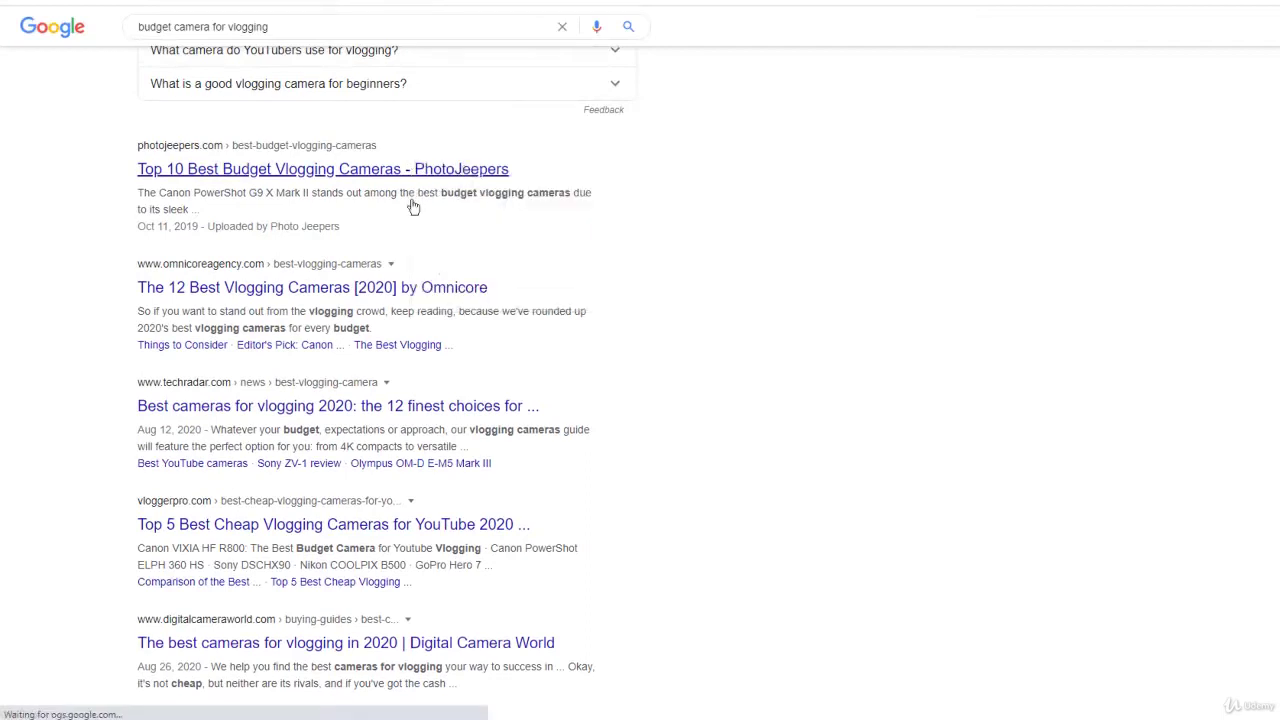
right_click(376, 293)
click(395, 300)
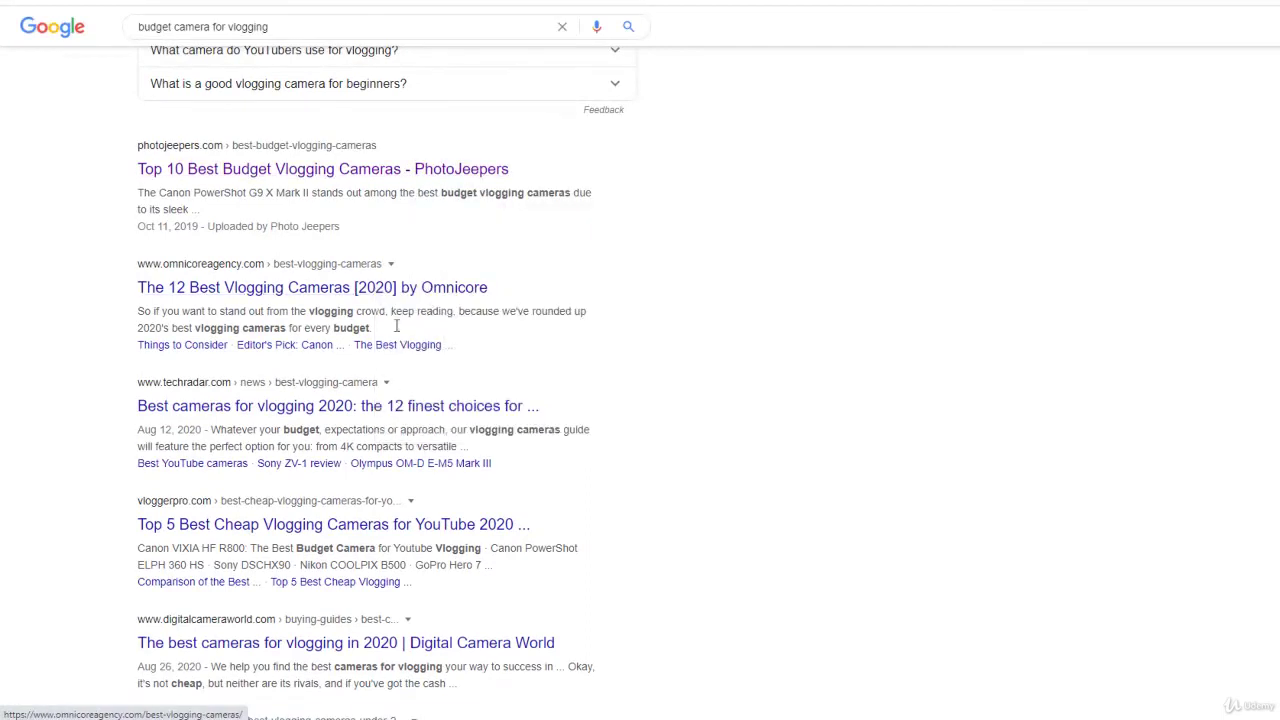
right_click(379, 396)
right_click(360, 408)
right_click(359, 410)
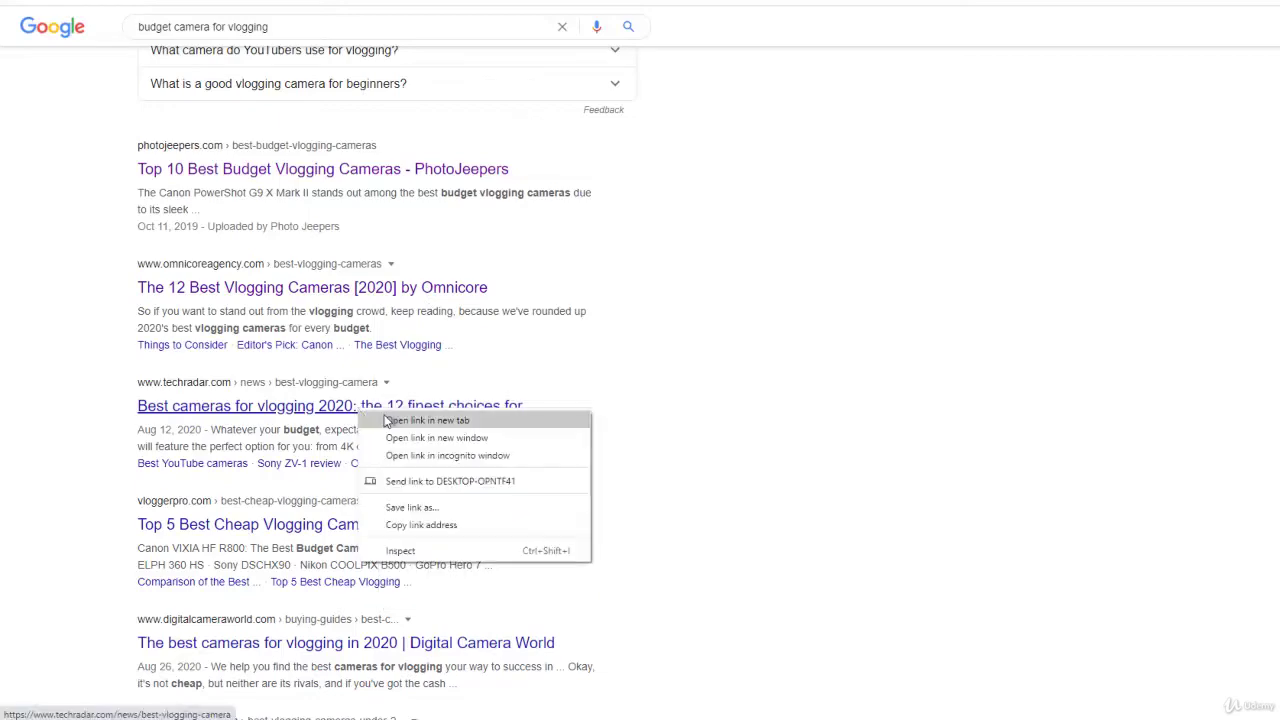
click(387, 421)
- Look over the opened PhotoJeepers, Omnicore and TechRadar articles to see what kinds of sites cover vlogging cameras
key(ctrl+Tab)
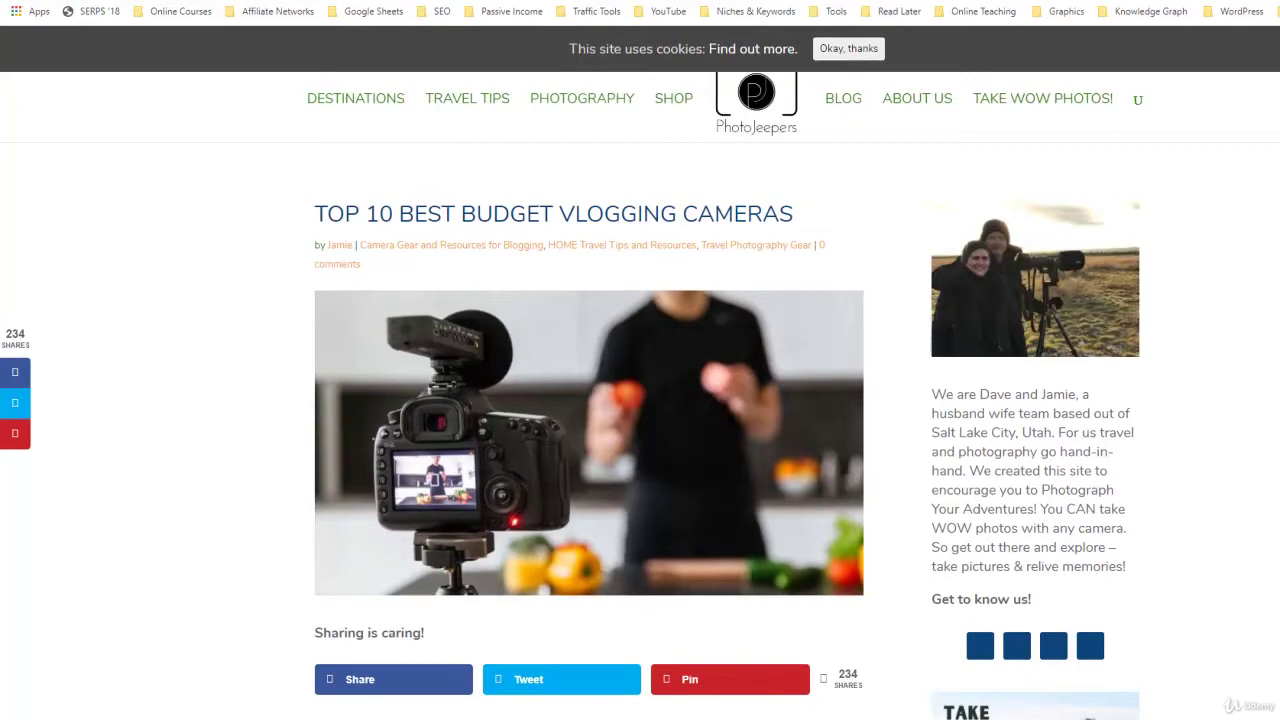
key(ctrl+shift+Tab)
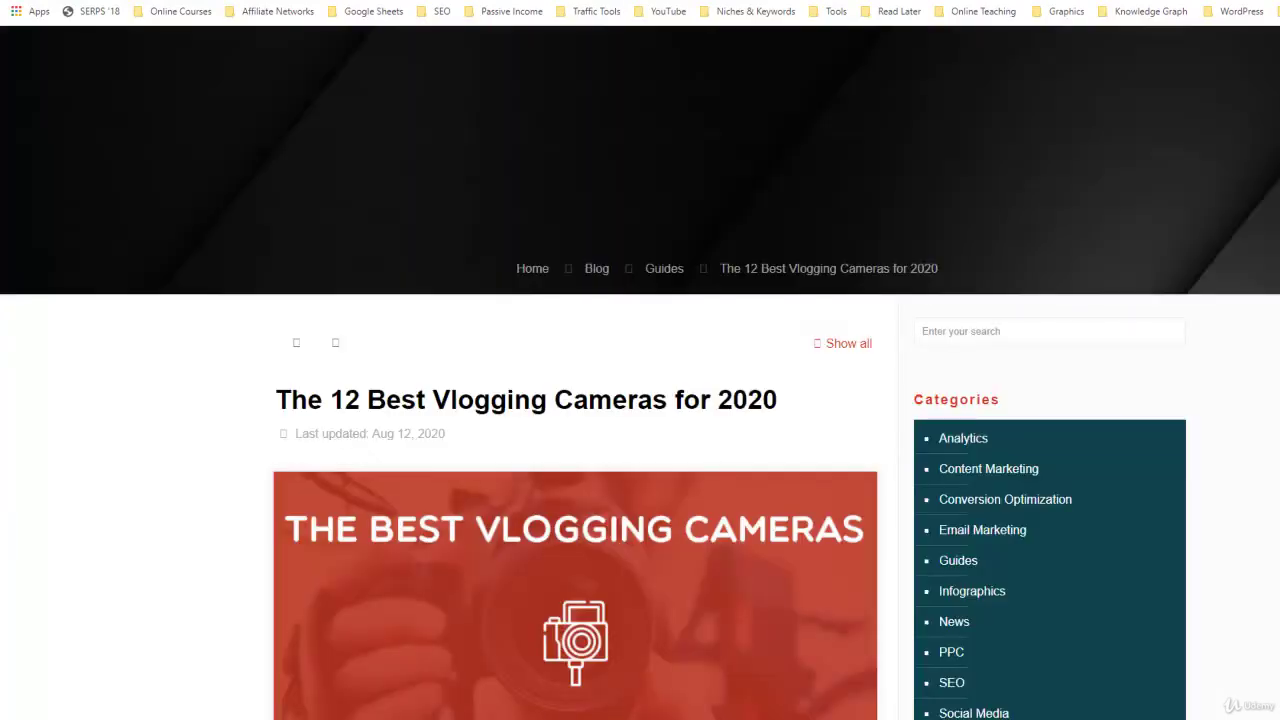
scroll(640, 400, down, 6)
scroll(640, 400, up, 3)
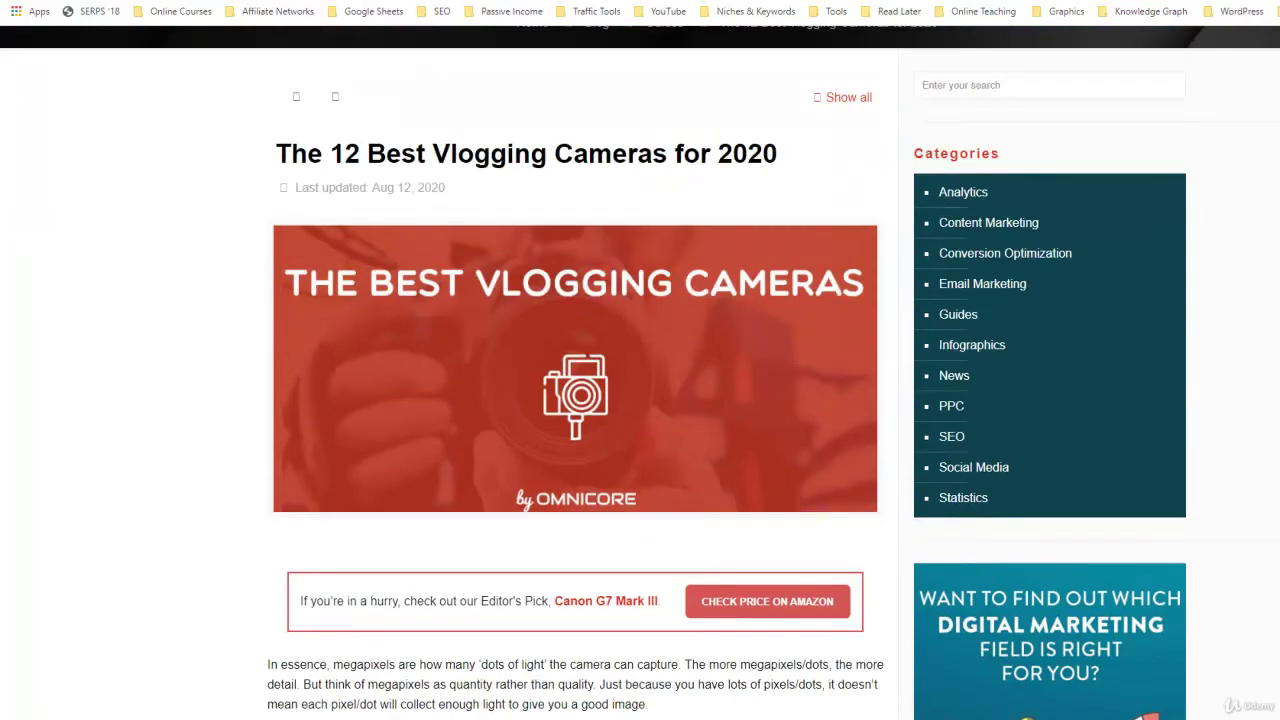
scroll(640, 400, up, 2)
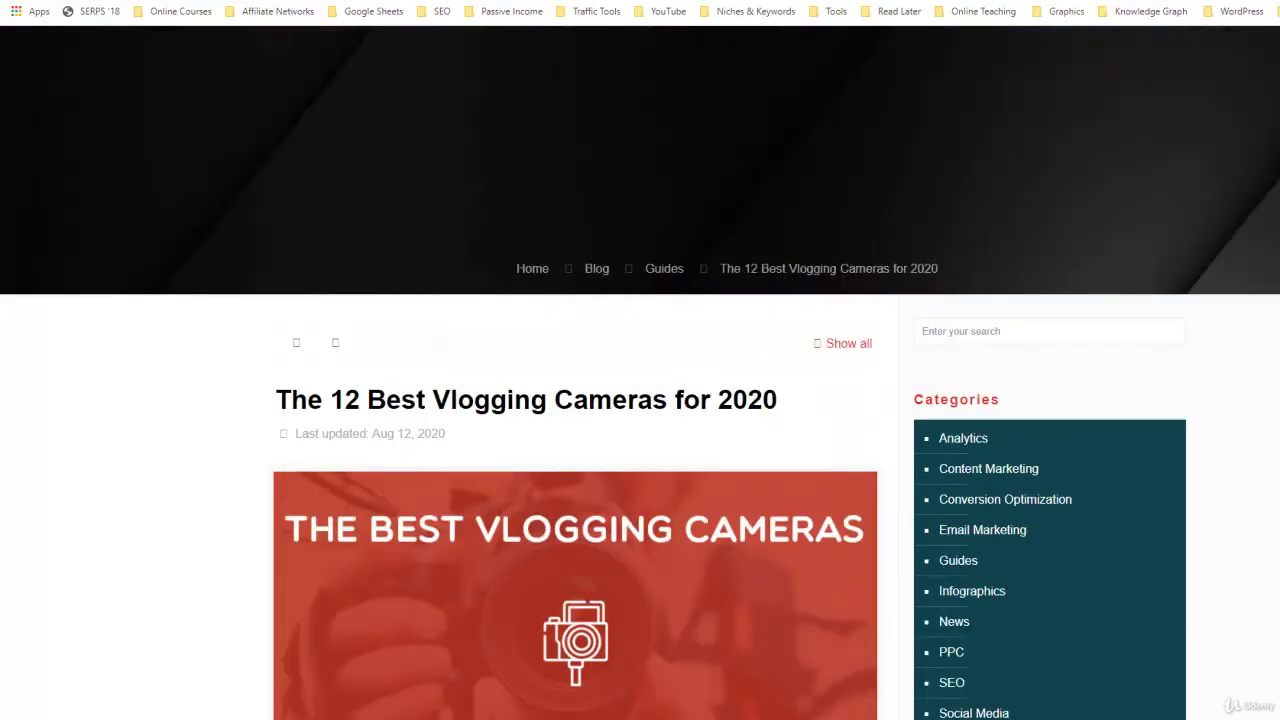
key(ctrl+Tab)
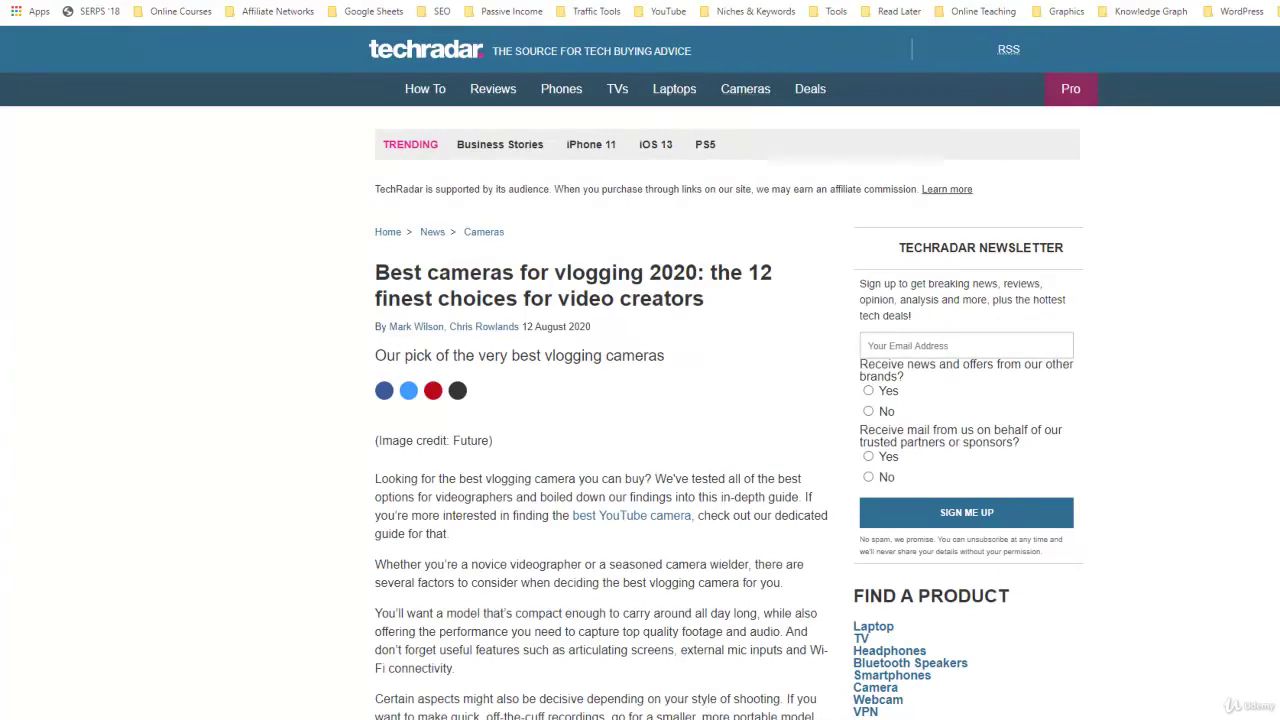
- Switch to the yoursite.com spreadsheet and review the Brand Plan sheet's categories, estimated post numbers and one-year post target for cameralists.com
key(ctrl+Tab)
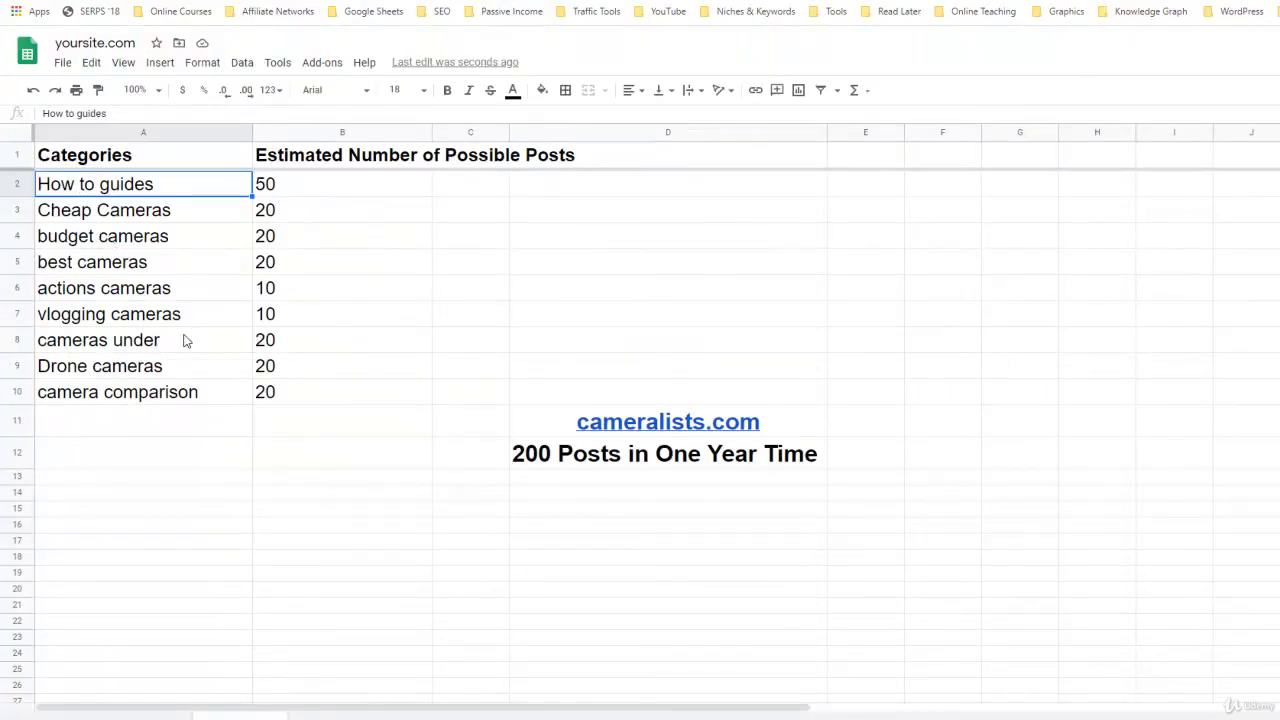
click(180, 266)
click(331, 190)
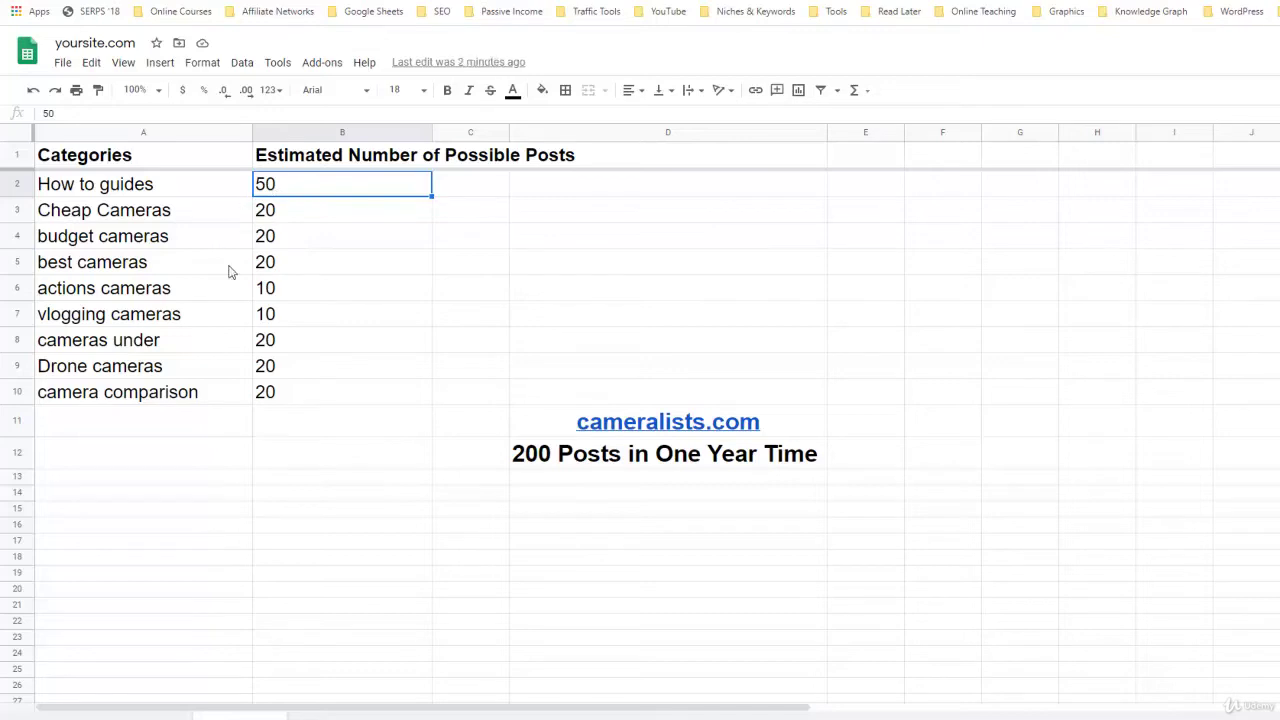
click(686, 334)
click(628, 455)
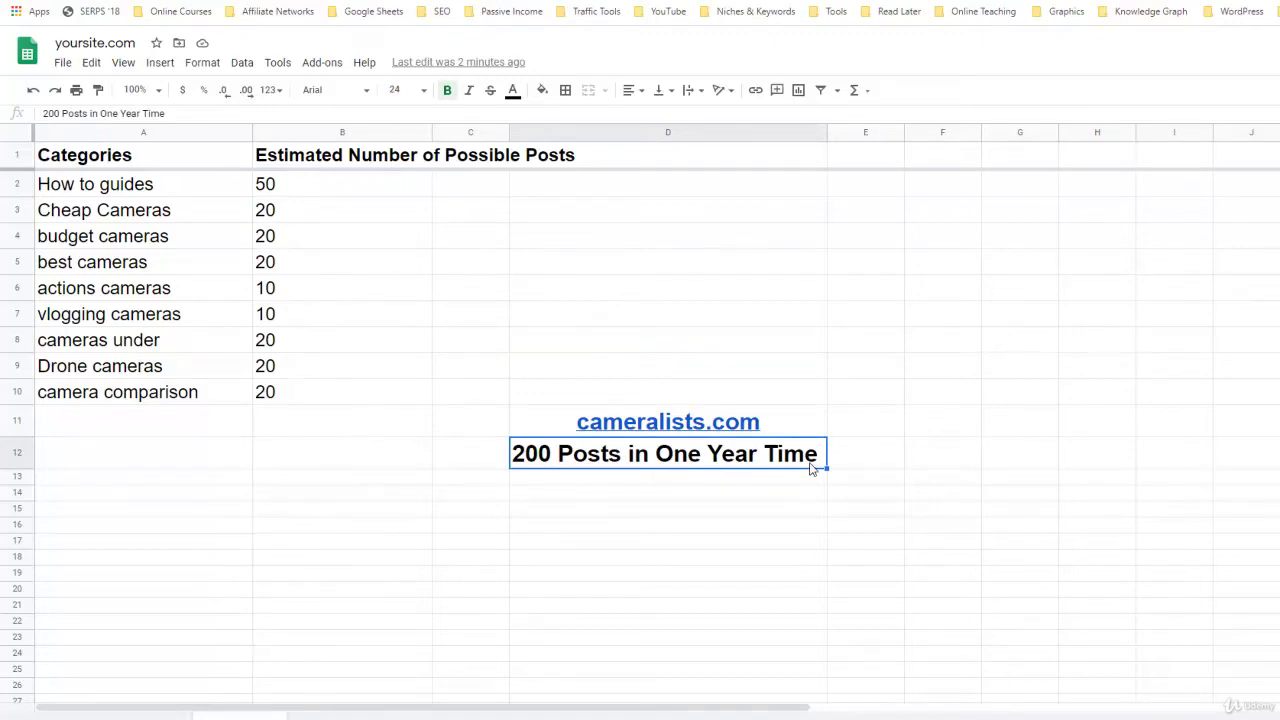
mouse_move(752, 434)
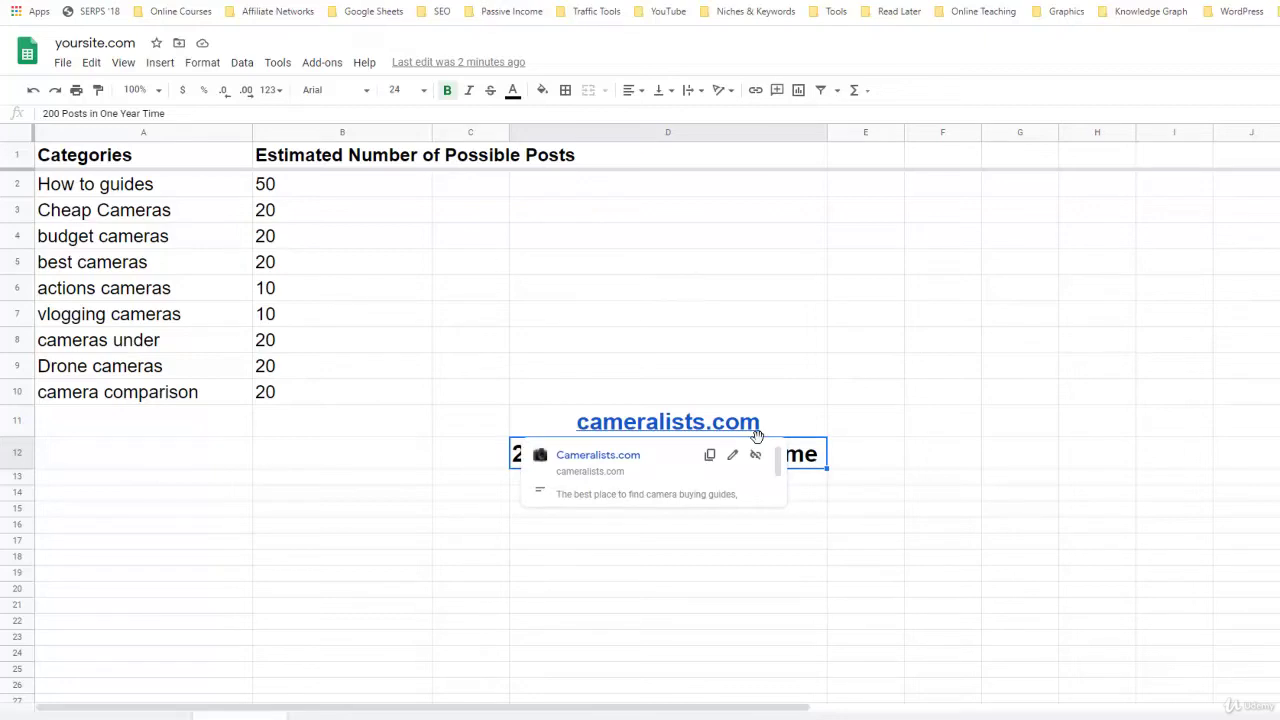
click(1013, 424)
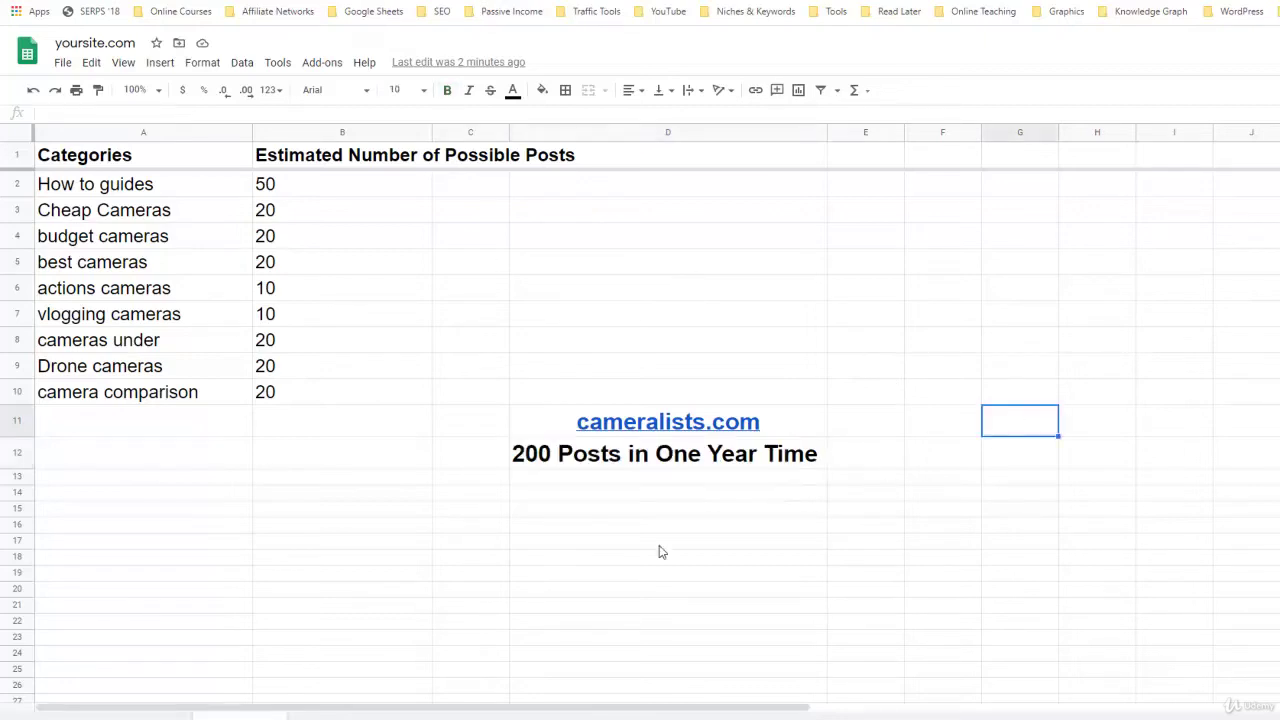
mouse_move(694, 432)
click(660, 375)
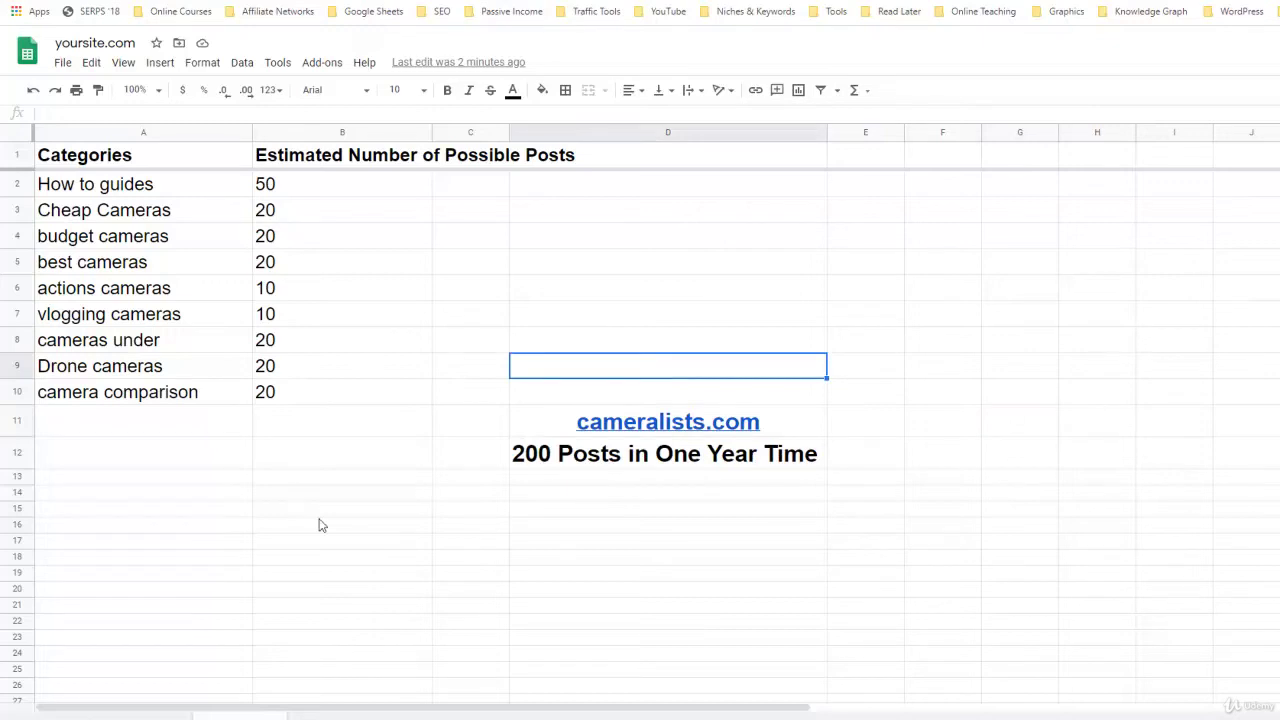
click(833, 403)
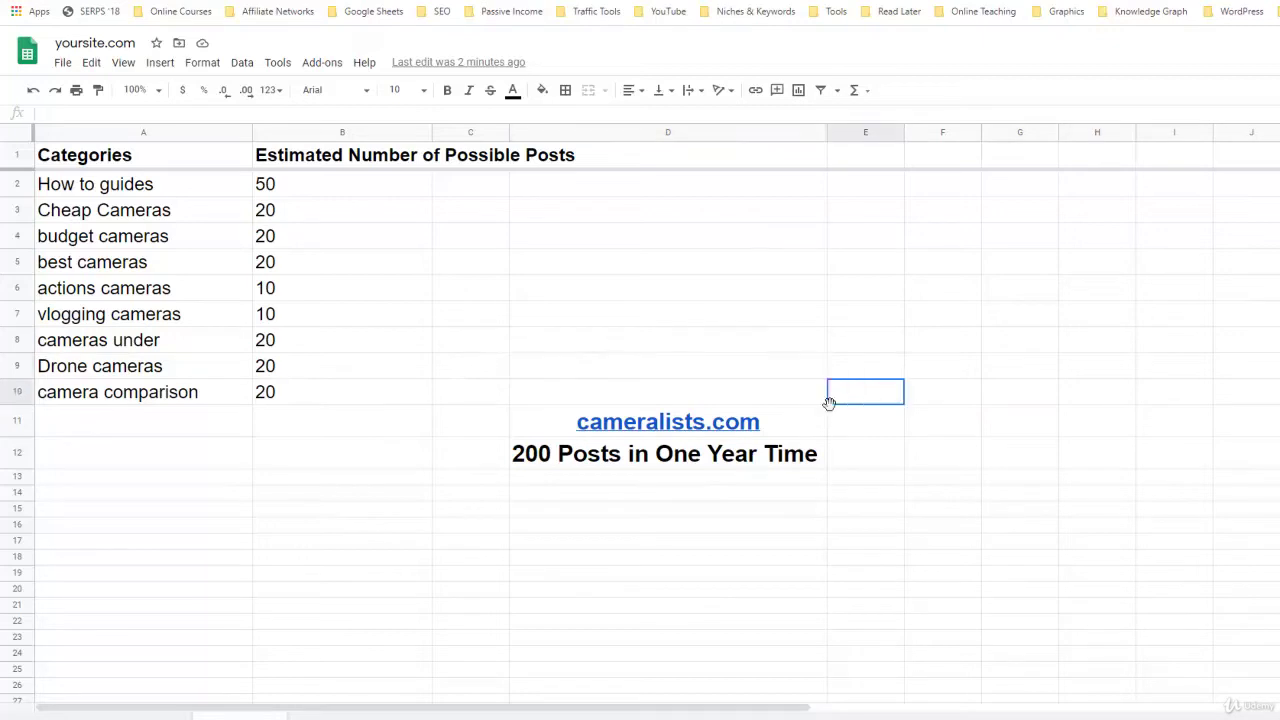
click(978, 455)
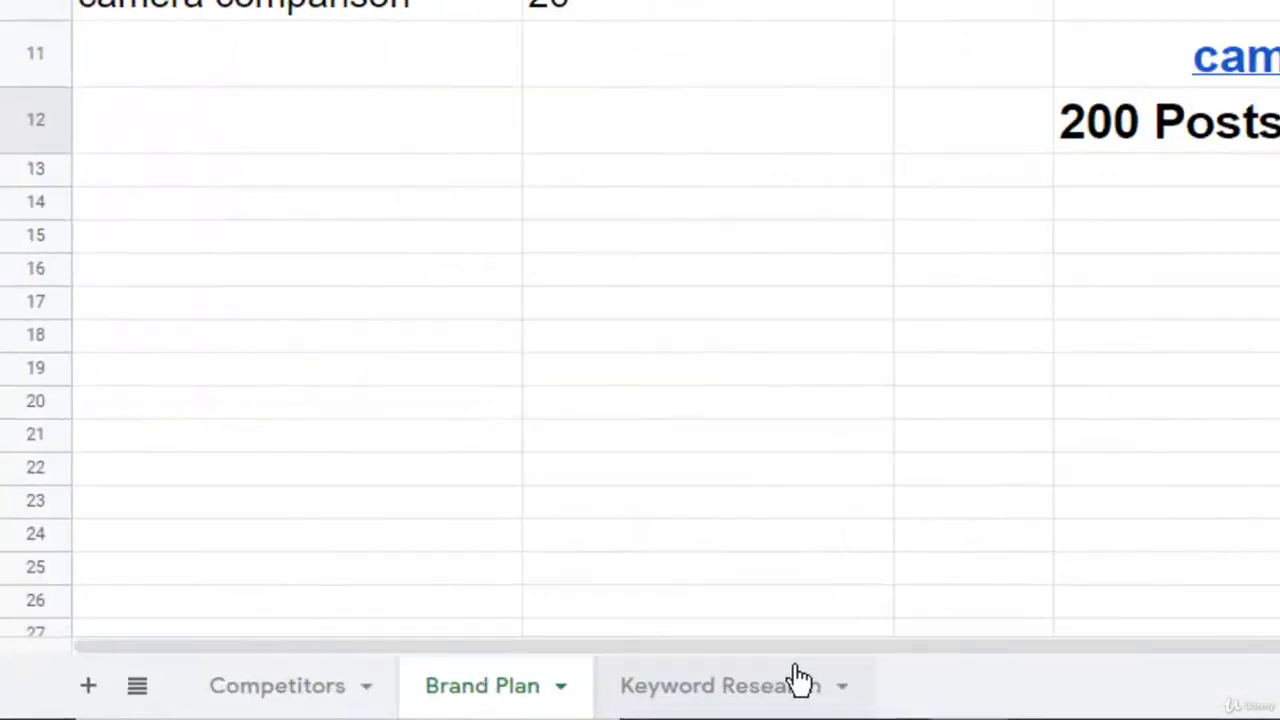
- View the Keyword Research sheet and examine its column headings from Main Keyword through Current position in Google
click(766, 700)
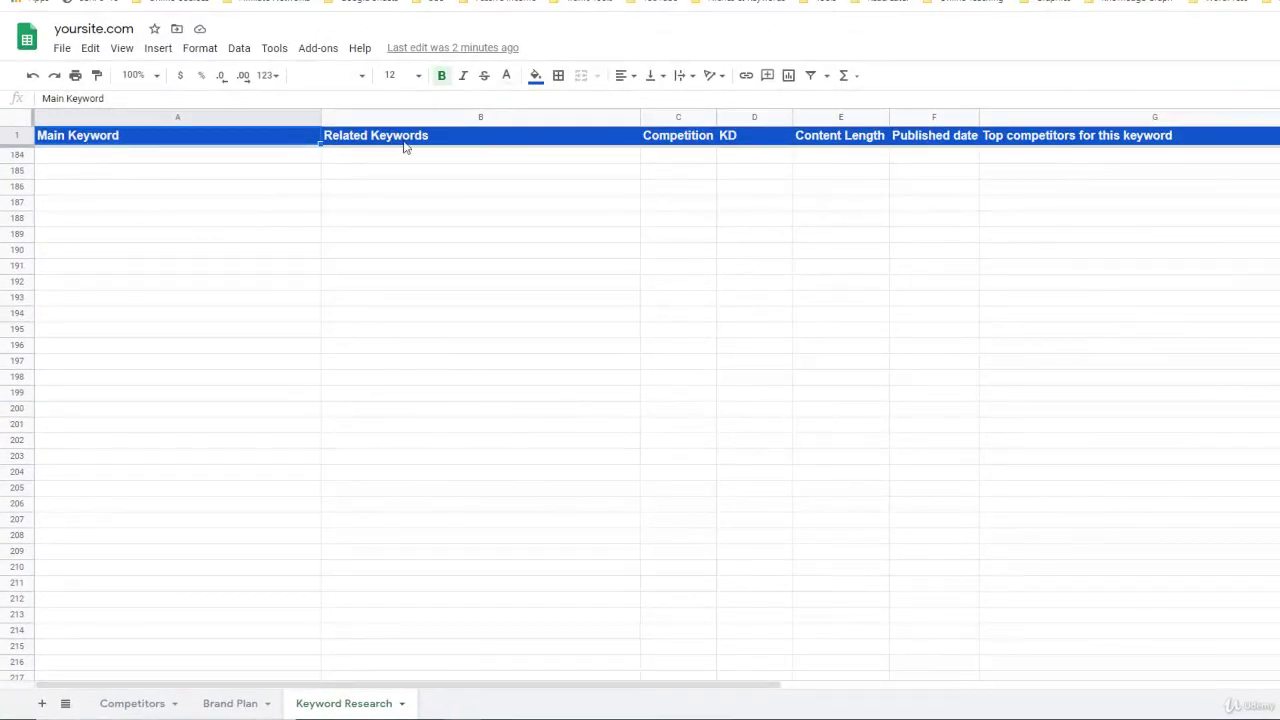
click(699, 136)
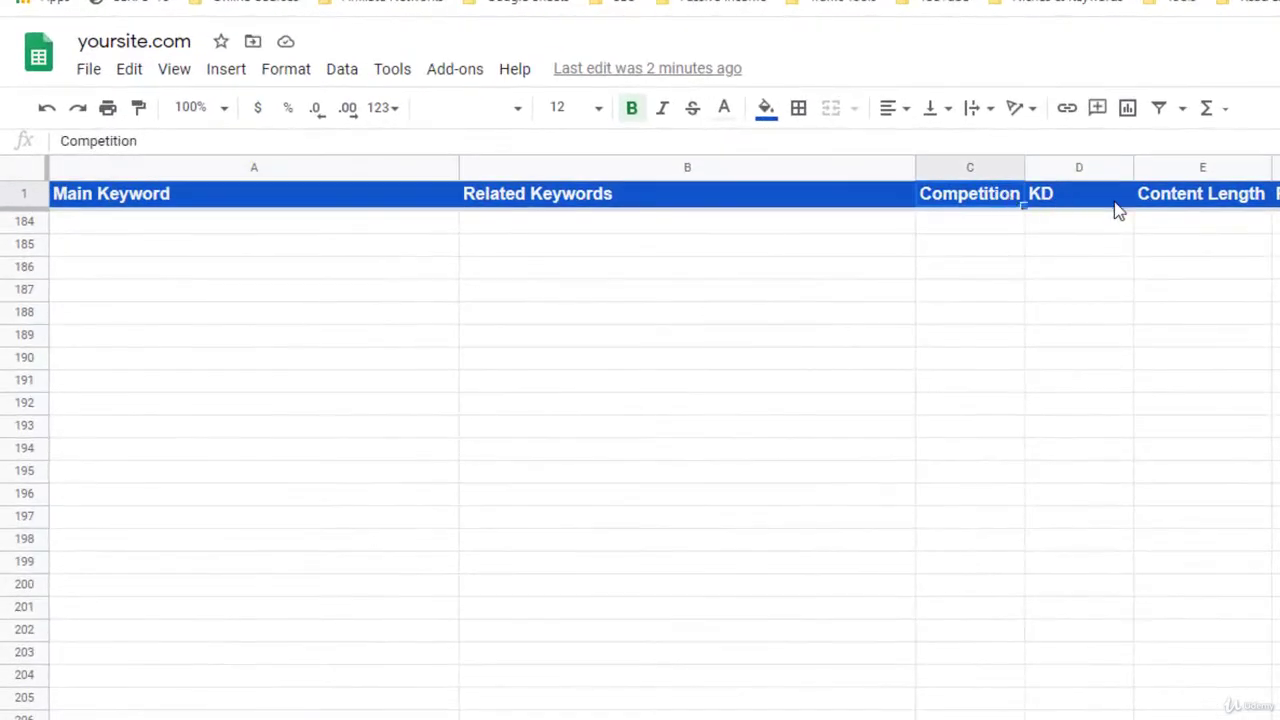
click(1117, 203)
click(1237, 202)
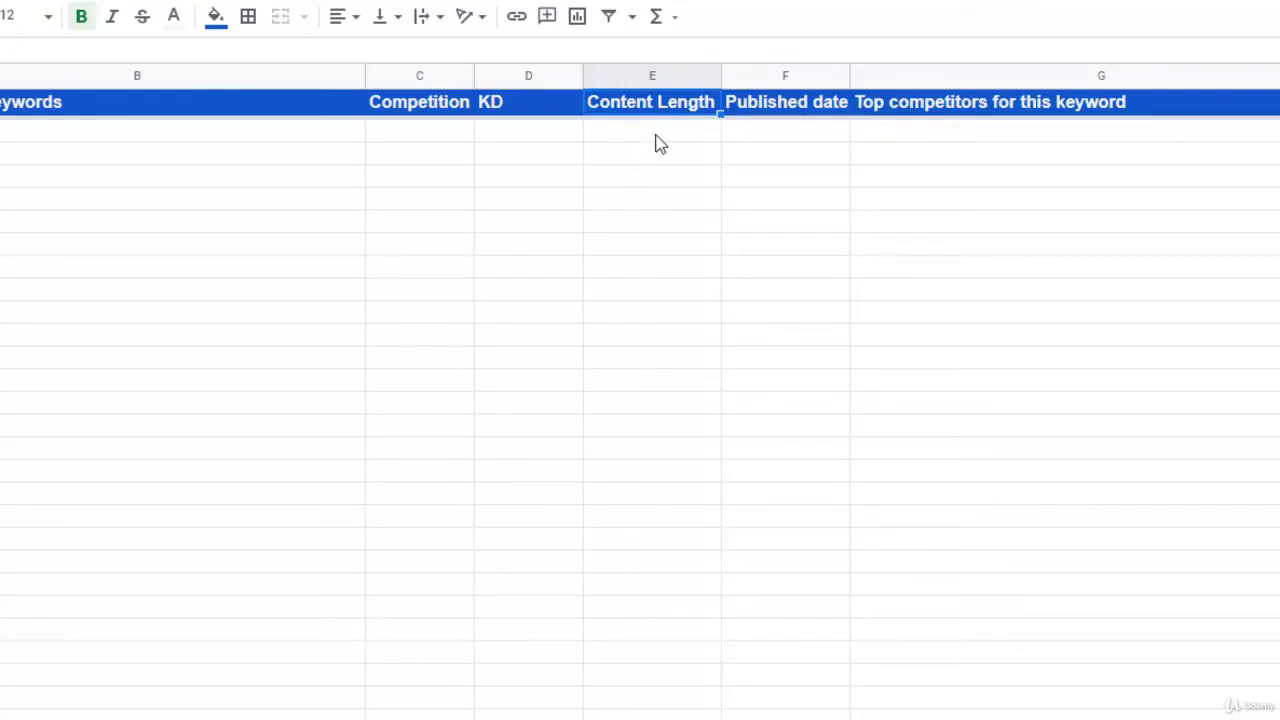
click(656, 137)
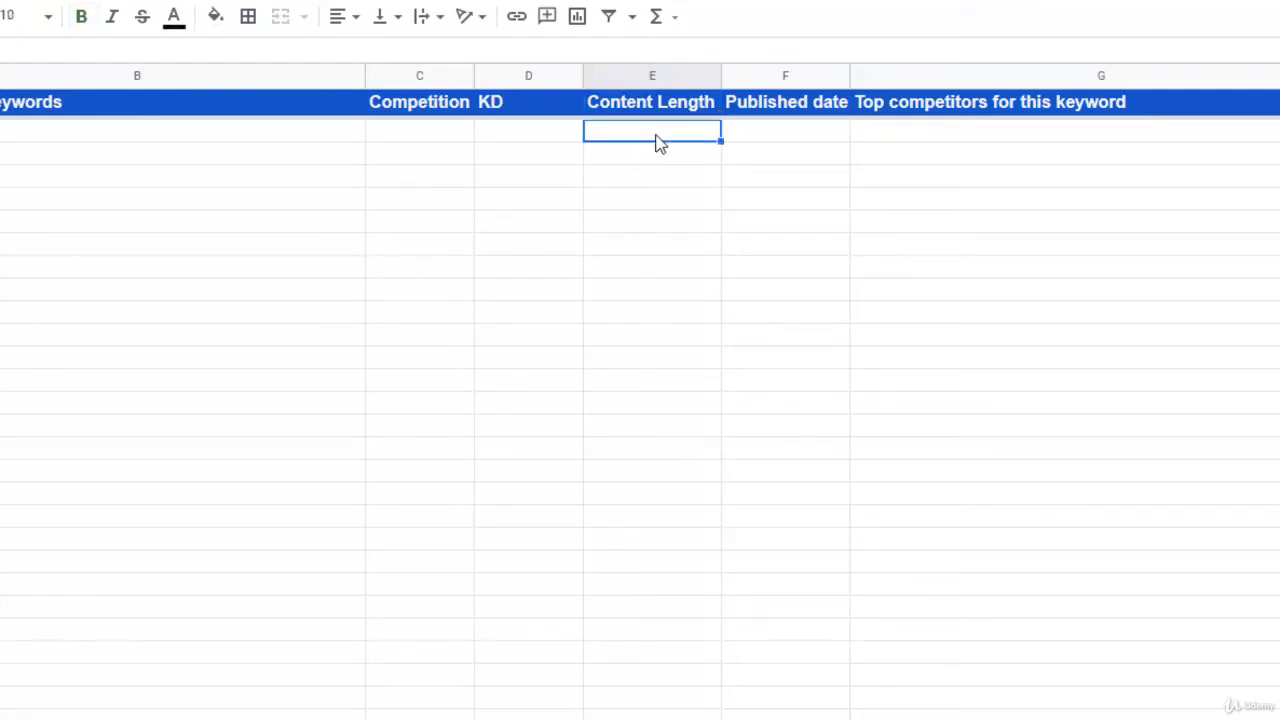
click(791, 117)
click(929, 112)
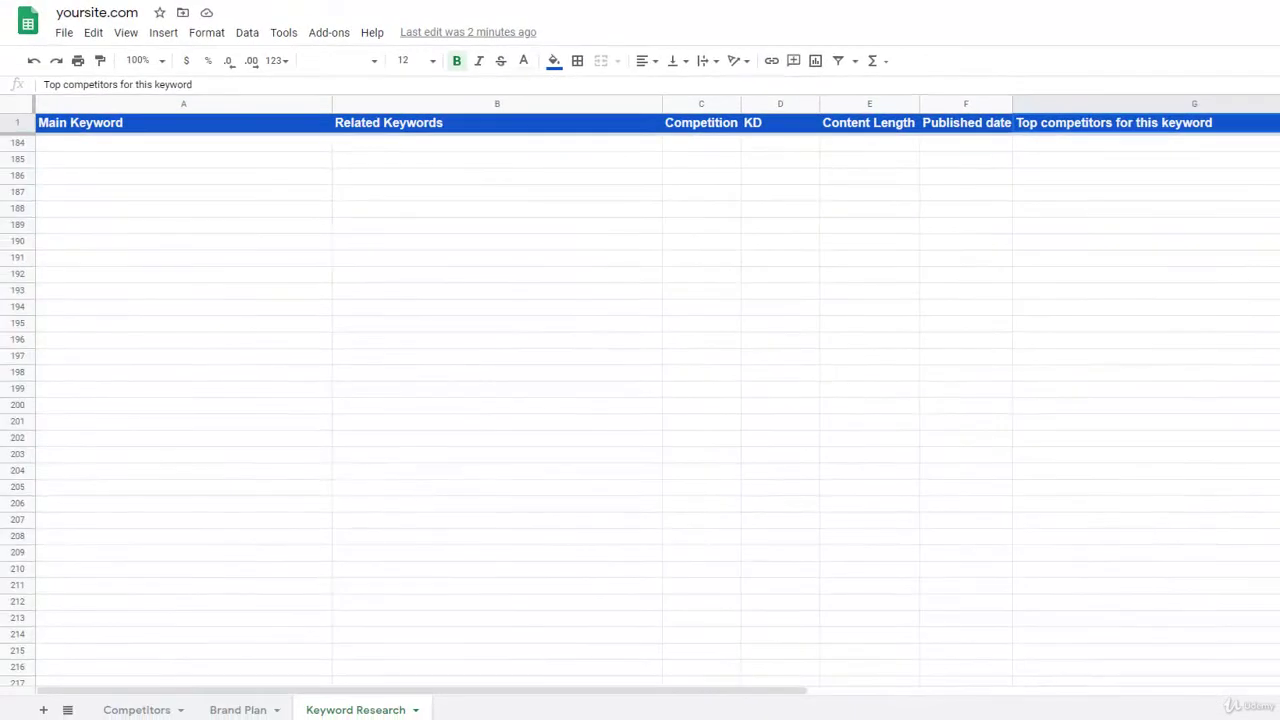
scroll(1037, 311, right, 6)
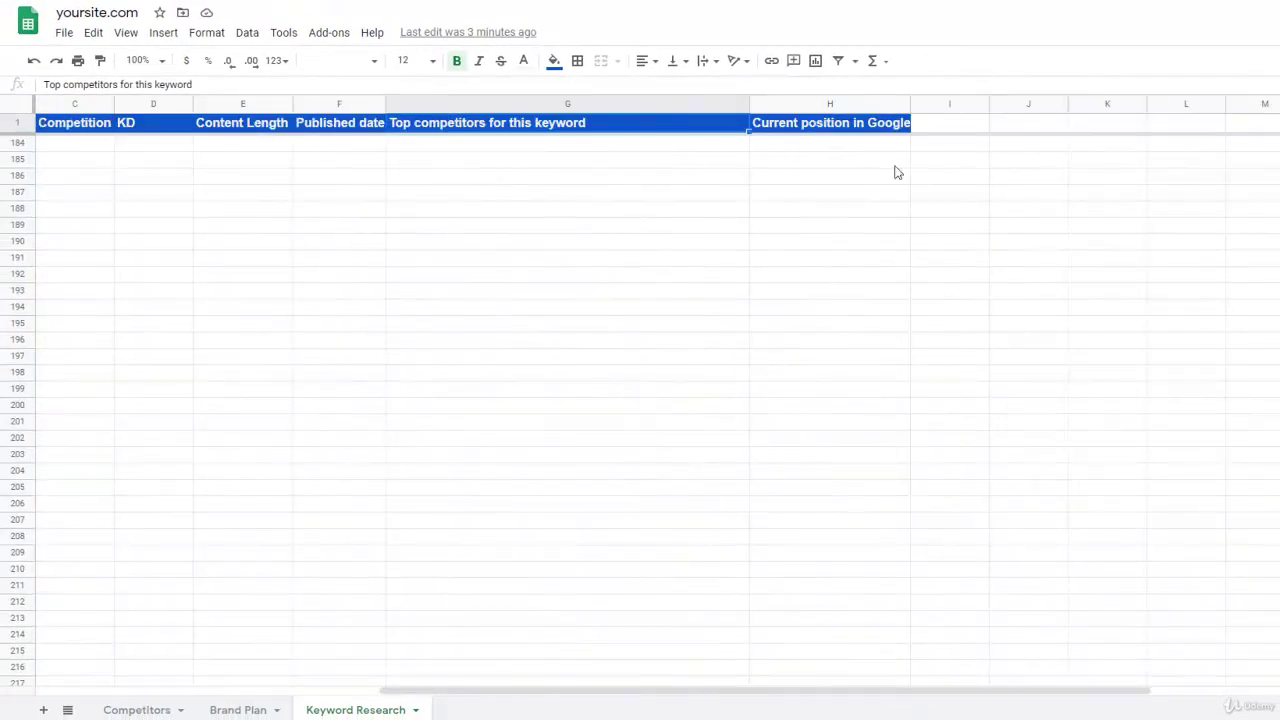
click(878, 130)
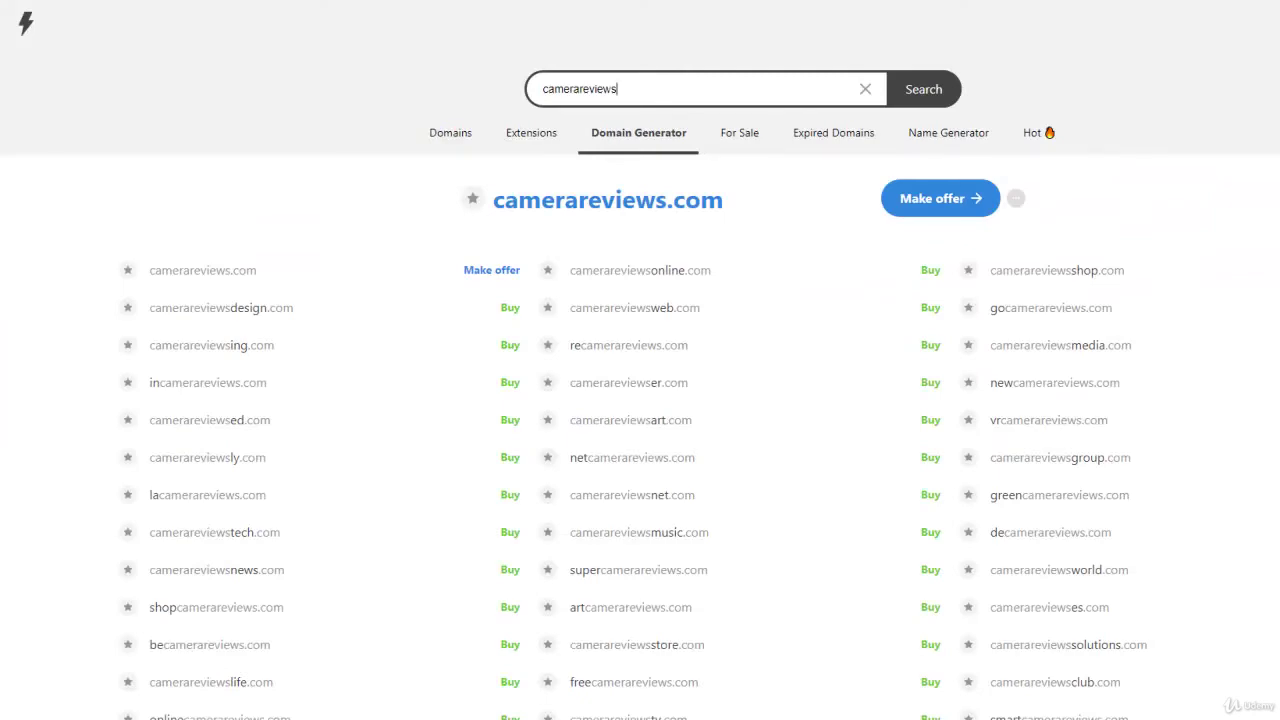
- Revisit the Google results and the Namemesh domain list, and return to the Competitors sheet of the yoursite.com spreadsheet
click(768, 12)
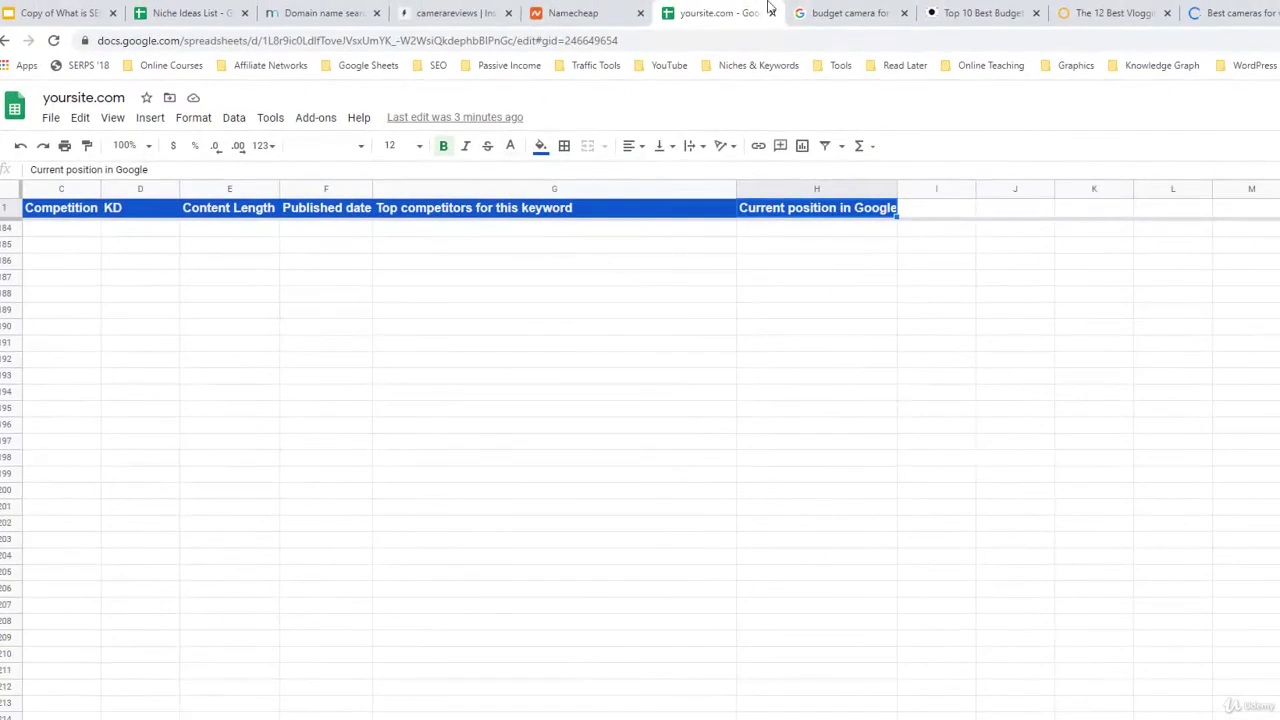
click(852, 12)
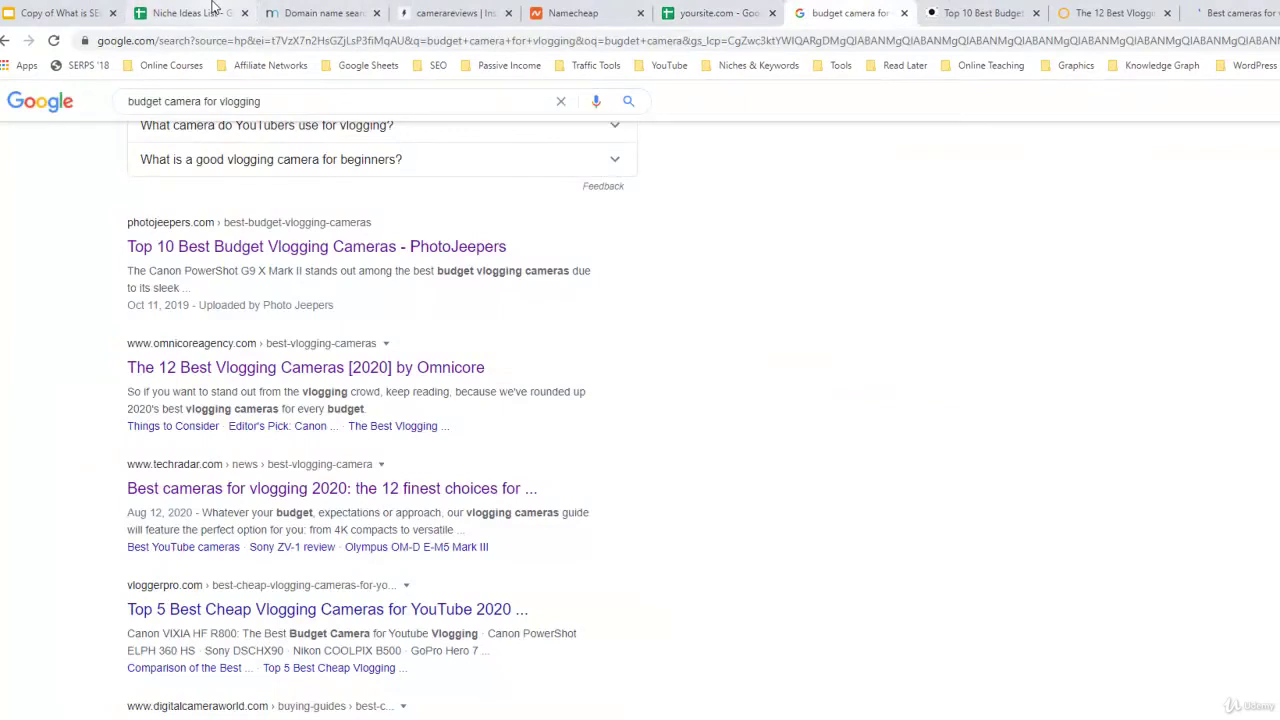
click(316, 8)
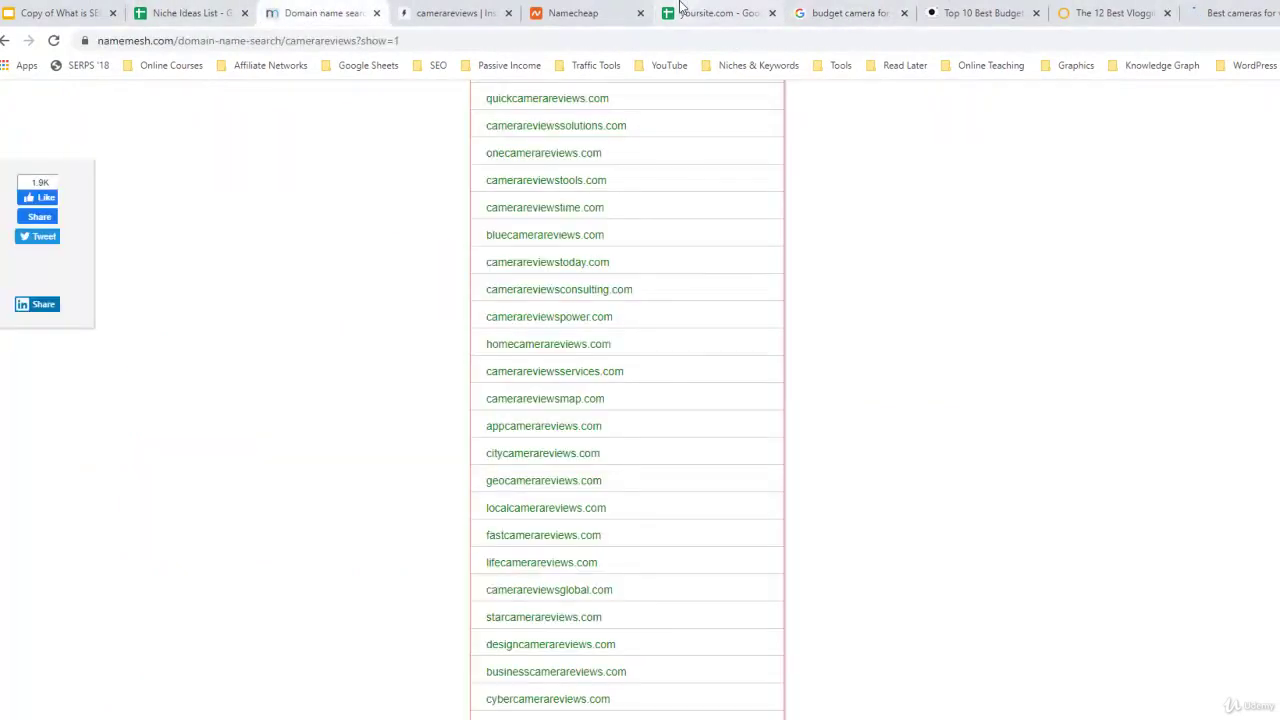
click(605, 10)
click(711, 10)
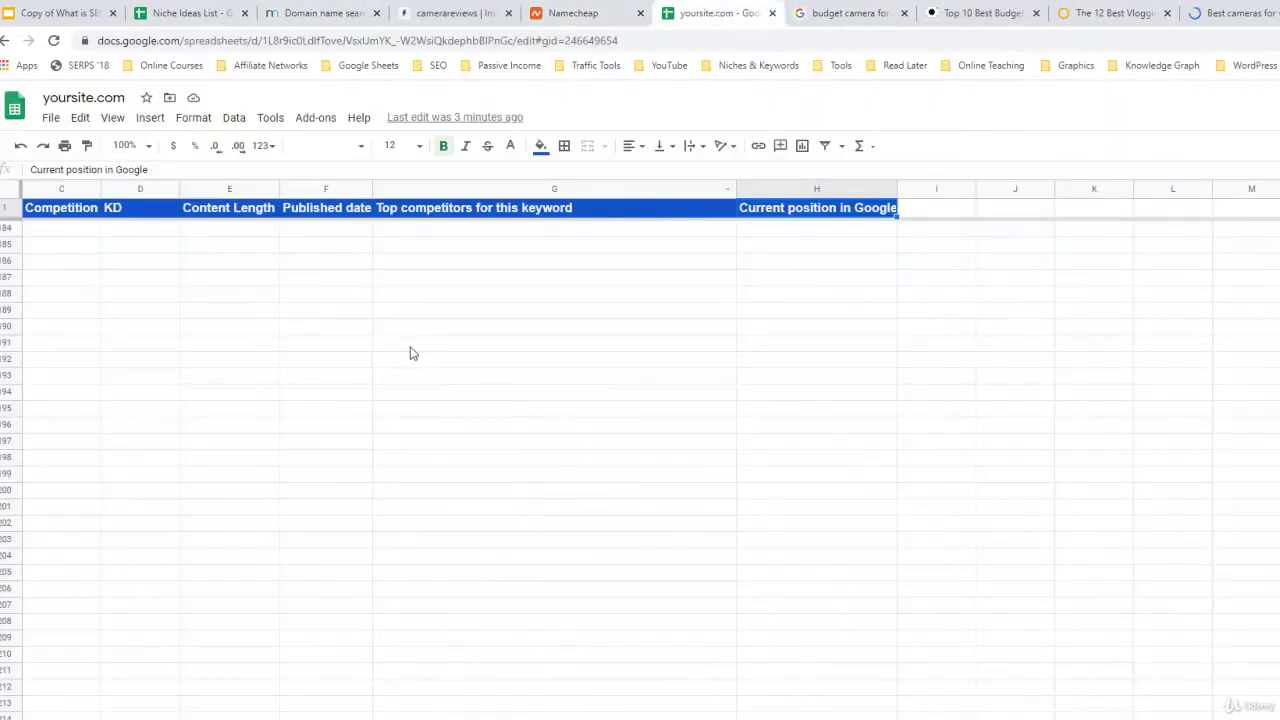
key(ctrl+Page_Down)
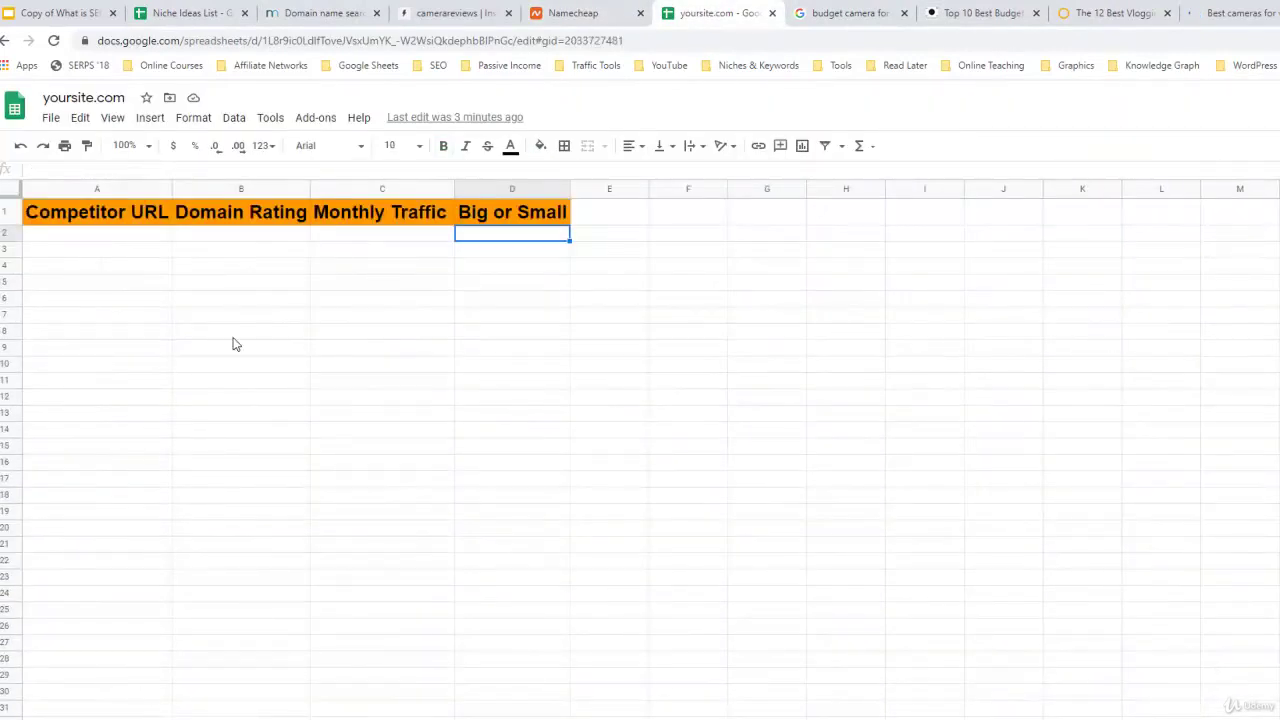
- Switch to the Brand Plan sheet, review its list of camera categories and copy the budget cameras category
click(139, 236)
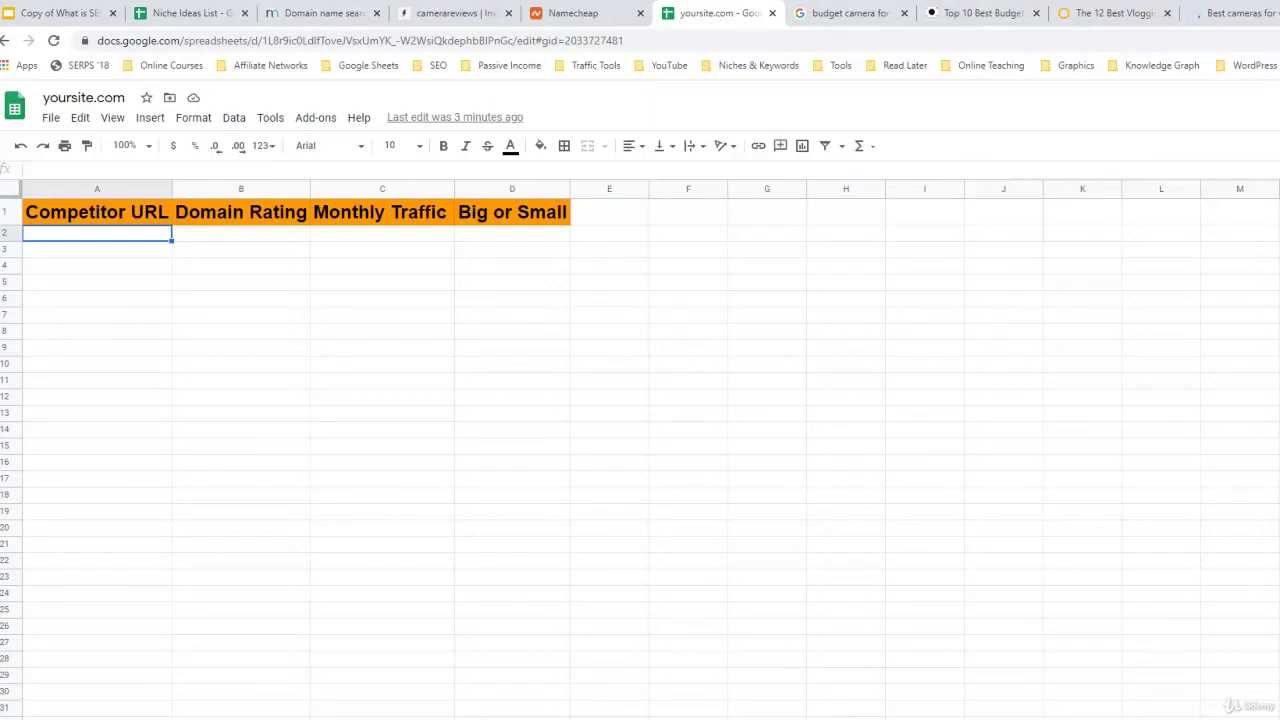
key(ctrl+shift+Page_Down)
click(138, 279)
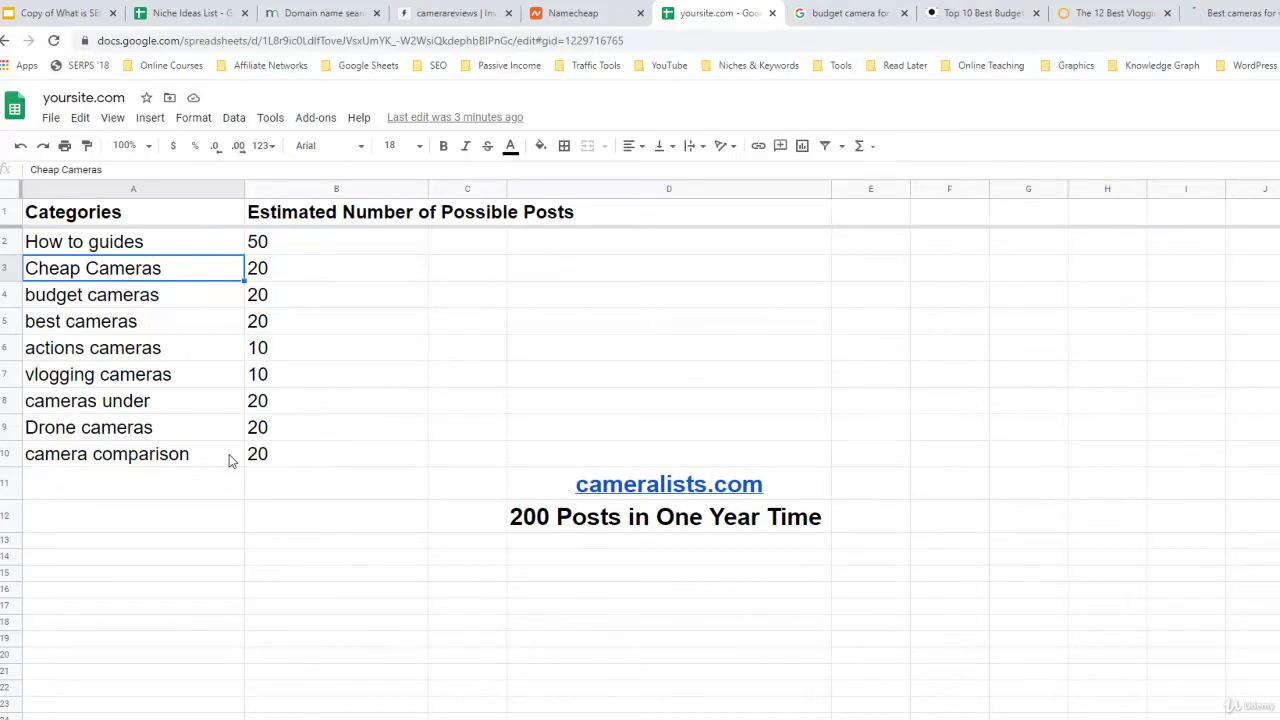
click(132, 349)
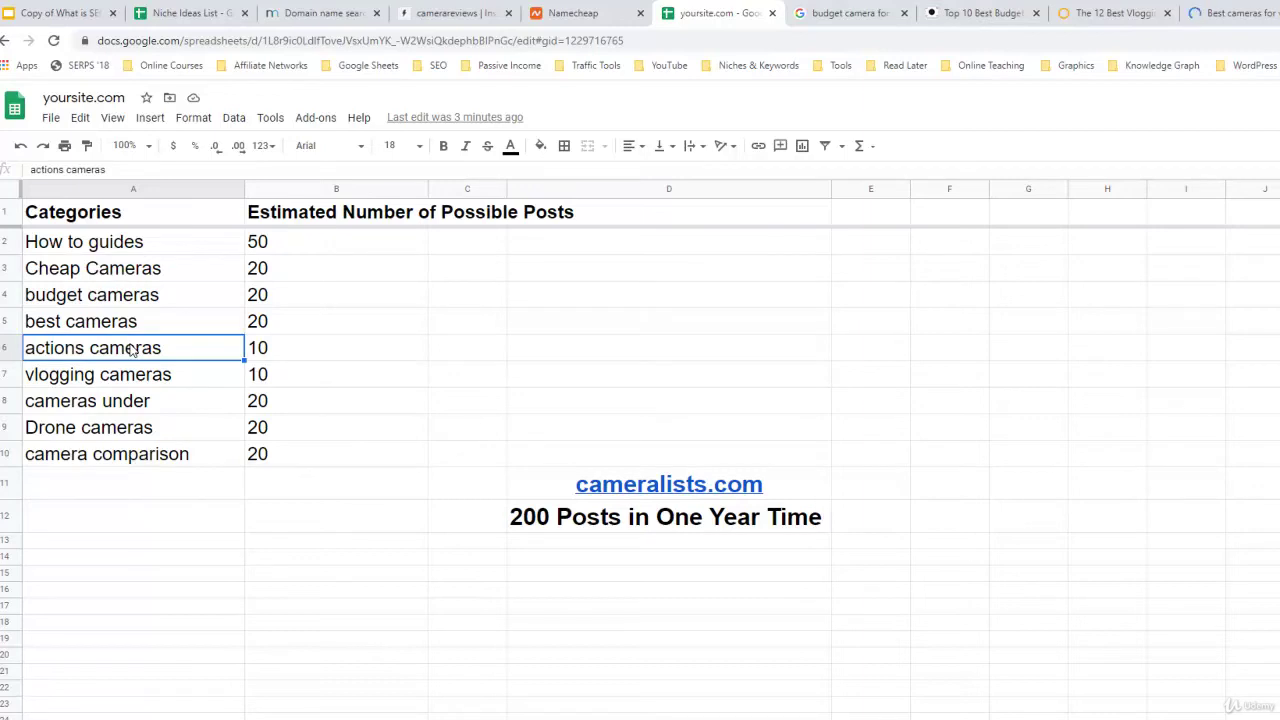
click(138, 269)
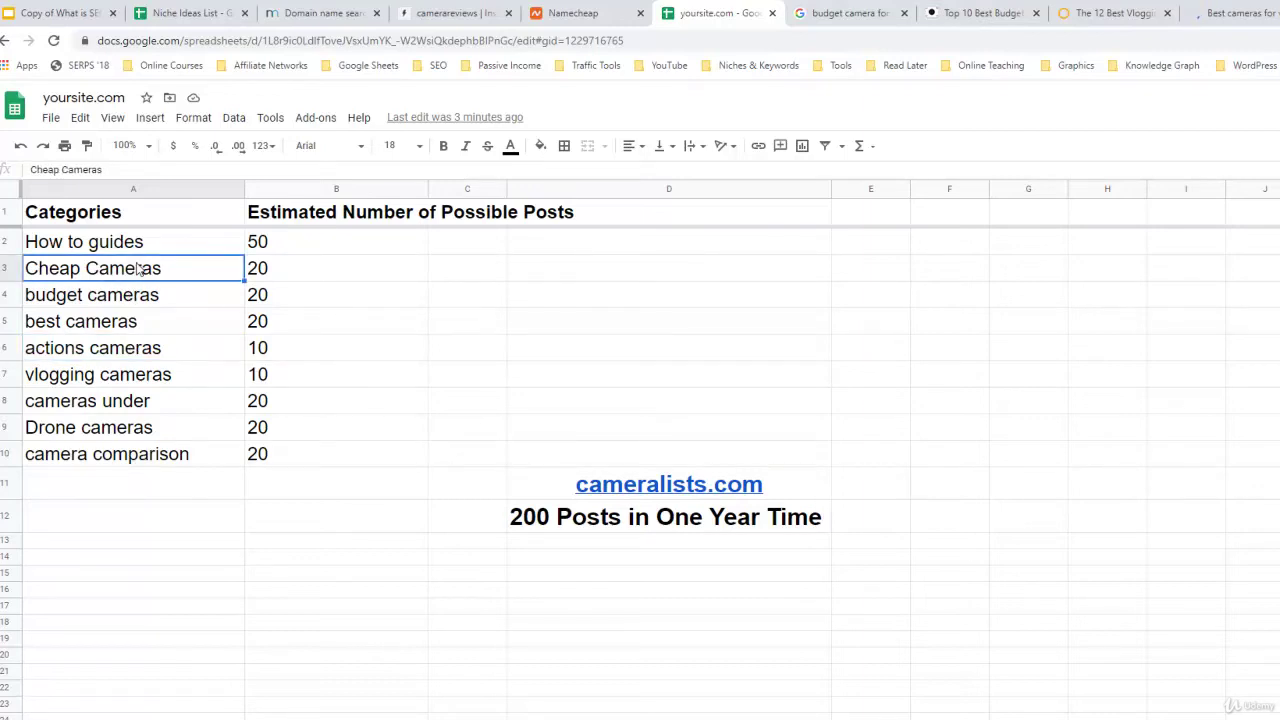
click(120, 250)
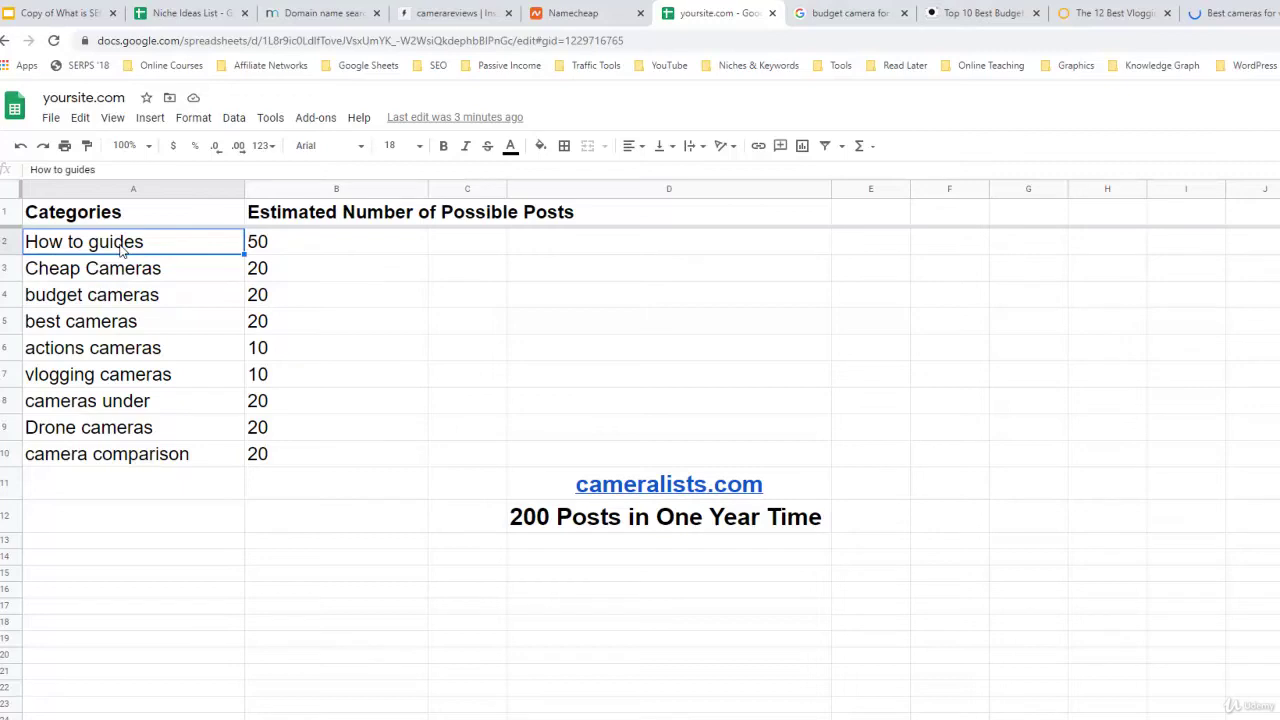
click(113, 300)
right_click(112, 307)
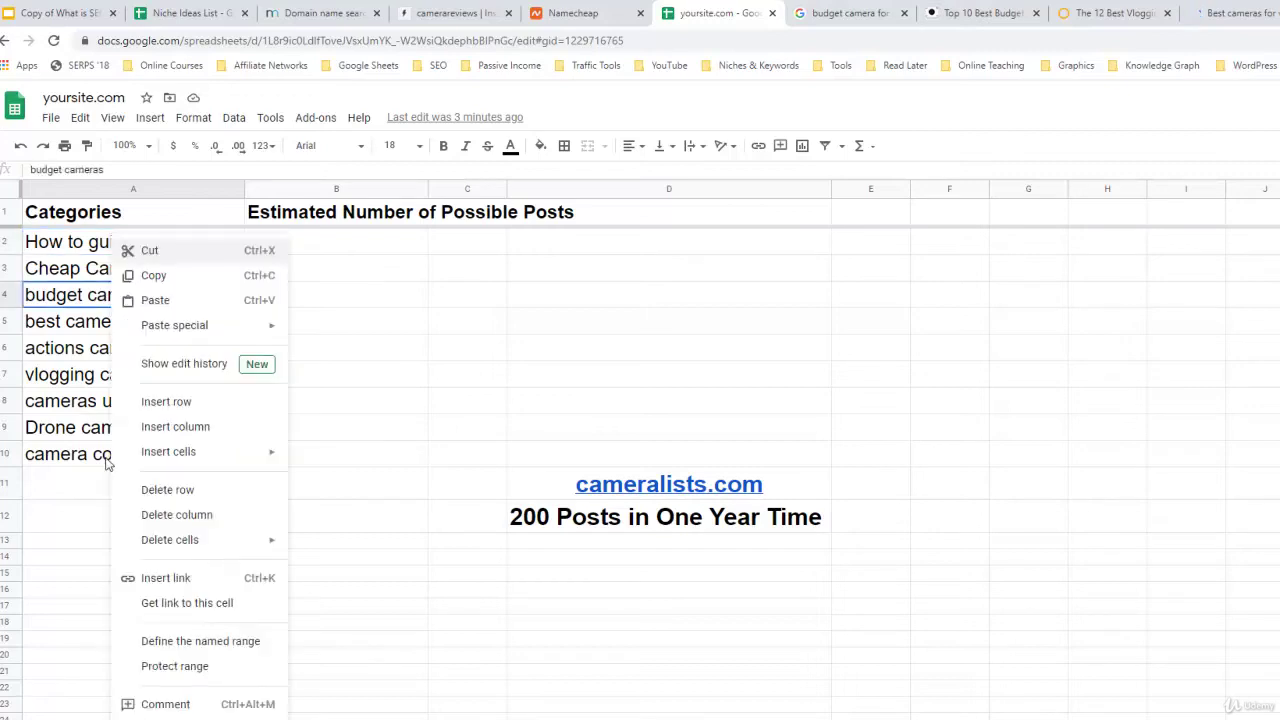
click(184, 280)
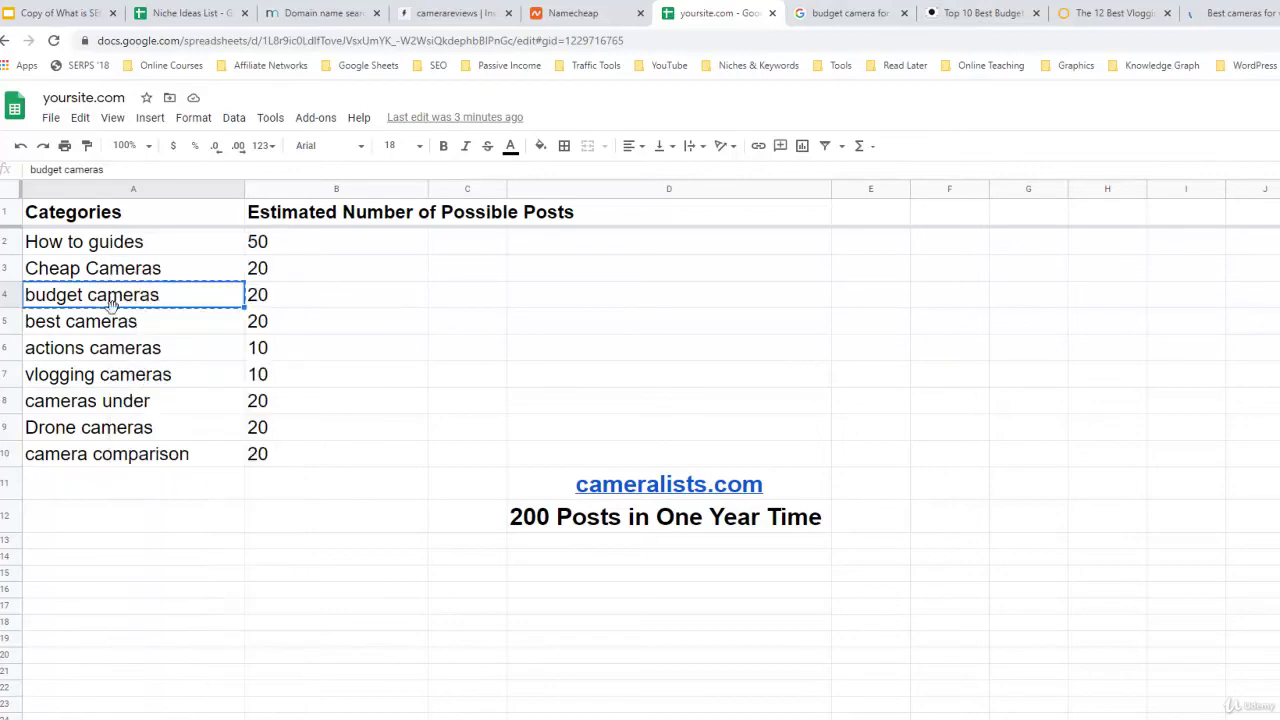
- Open the TechRadar, VloggerPro, Digital Camera World and Republic Lab results for "budget camera for vlogging" in separate new tabs
click(1230, 13)
click(840, 13)
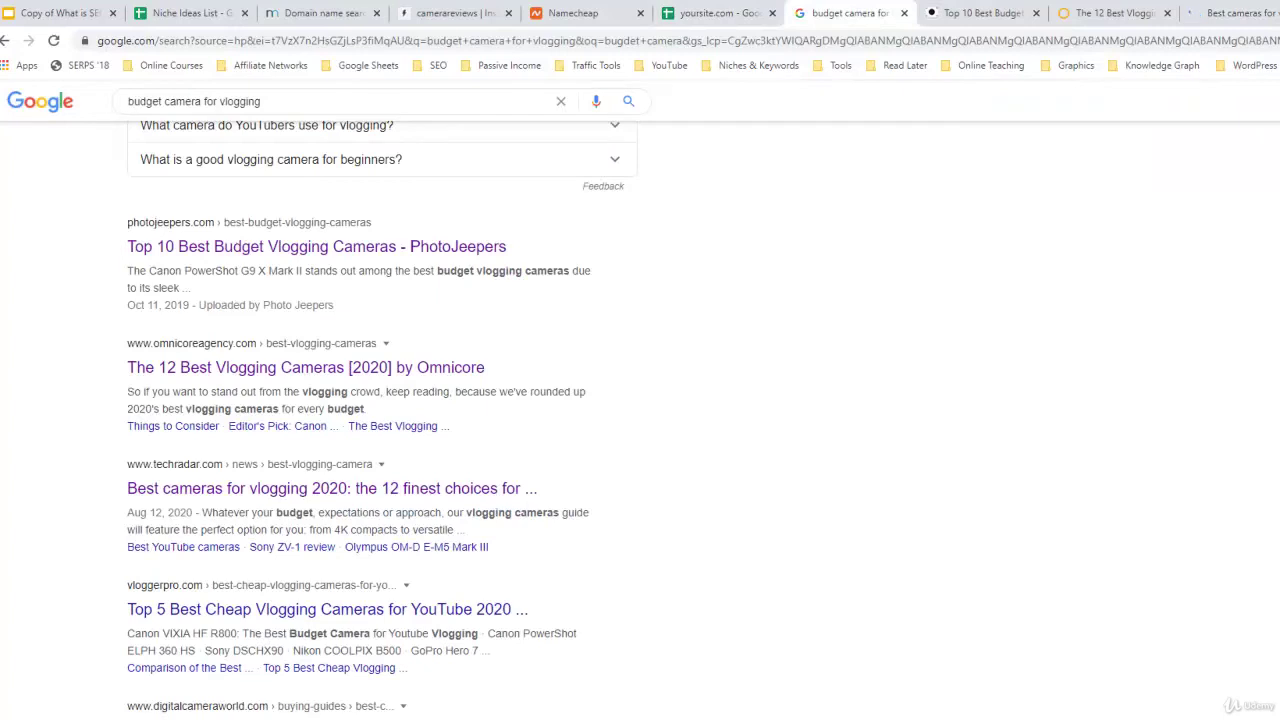
right_click(418, 490)
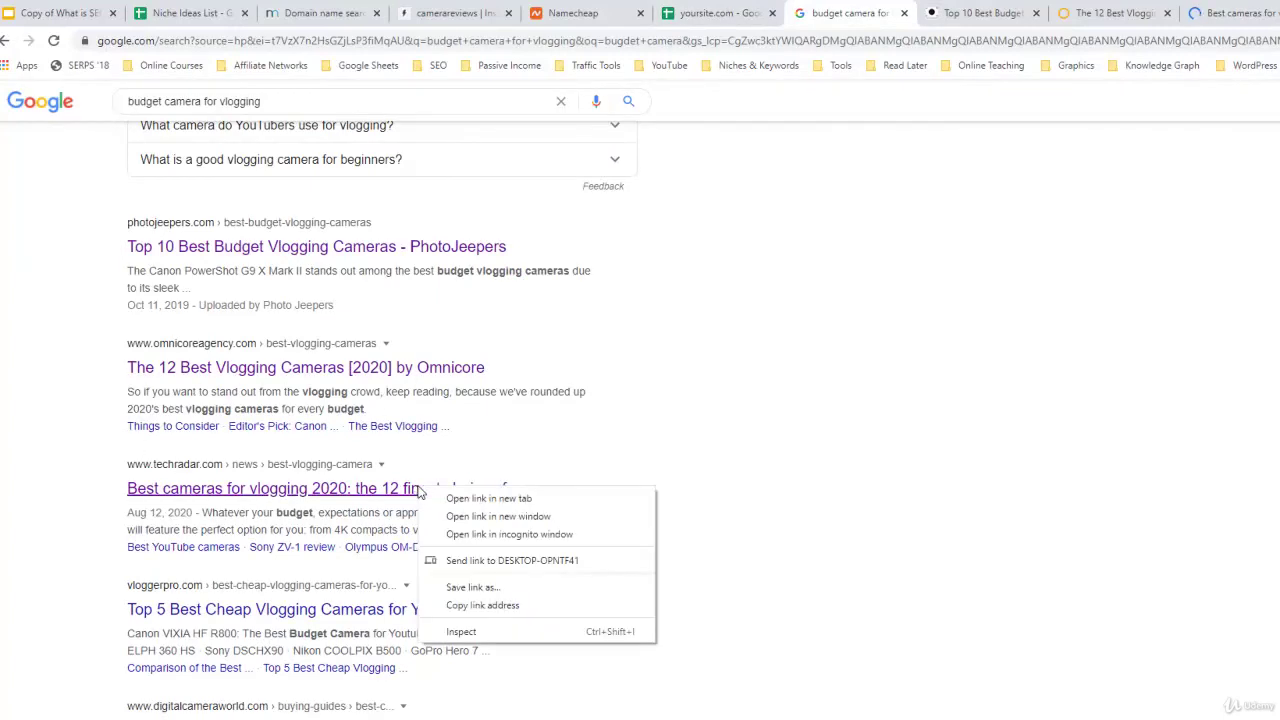
click(465, 495)
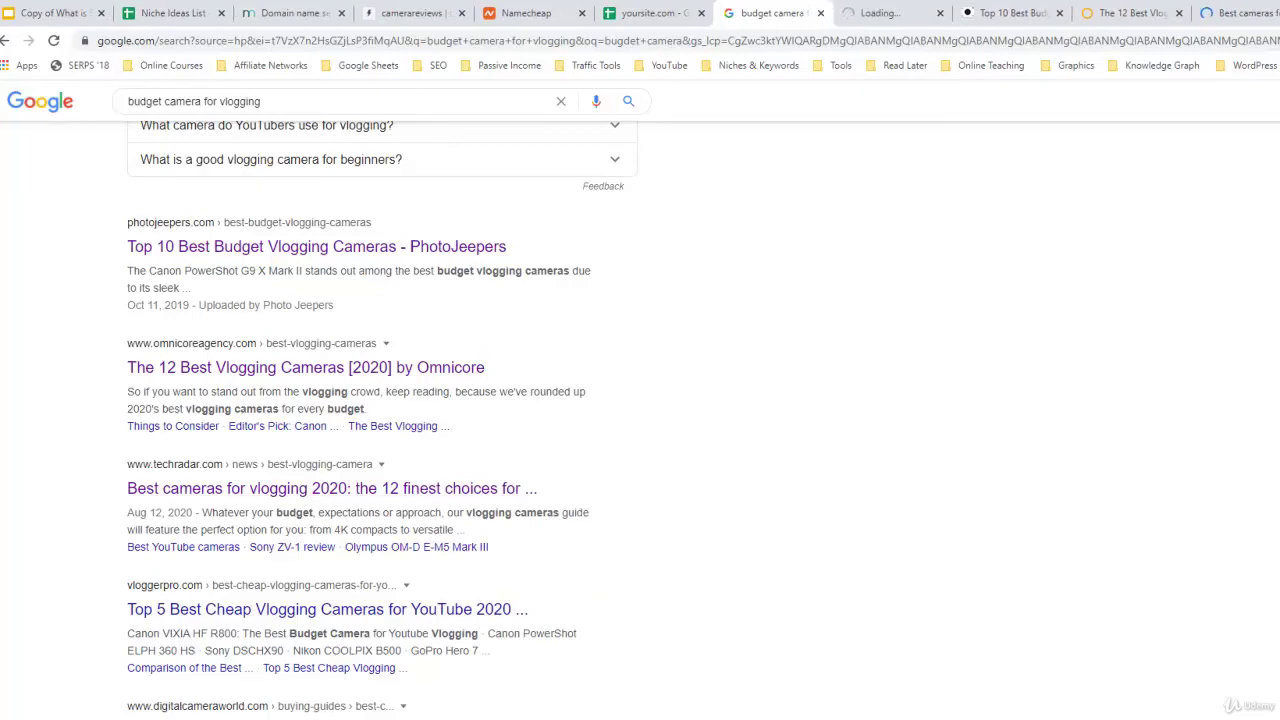
scroll(380, 420, down, 3)
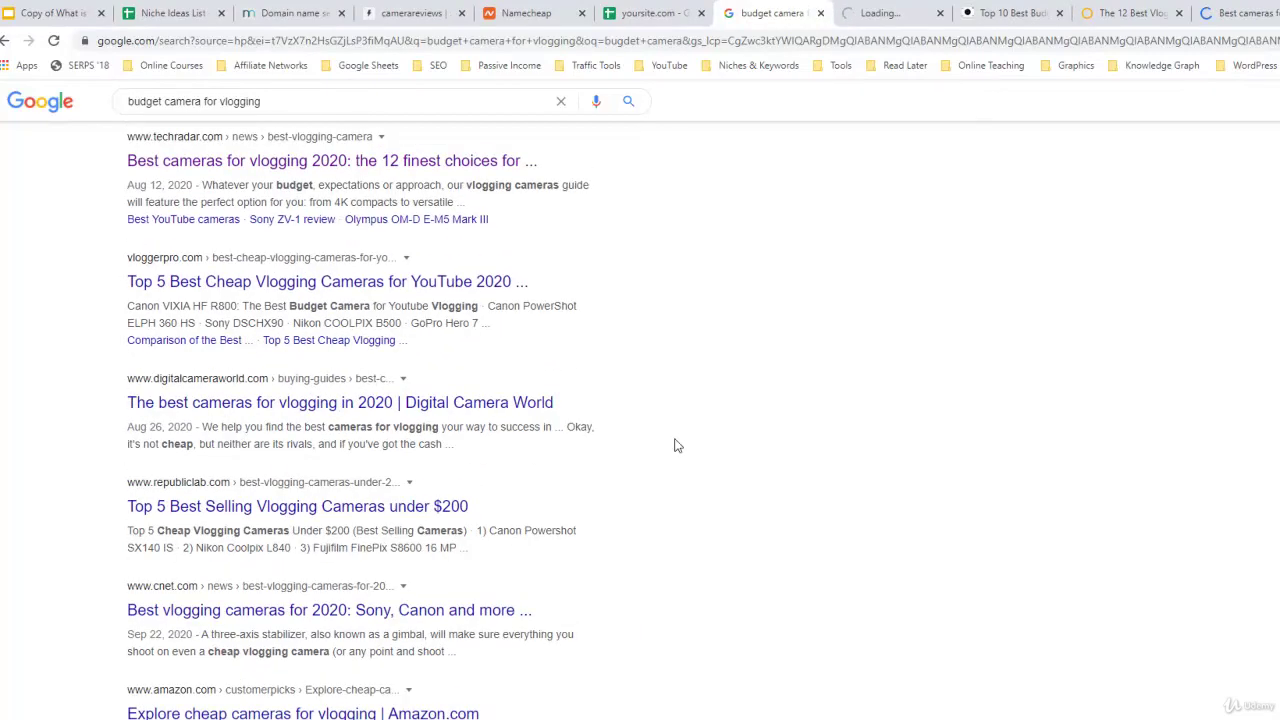
right_click(443, 283)
click(477, 290)
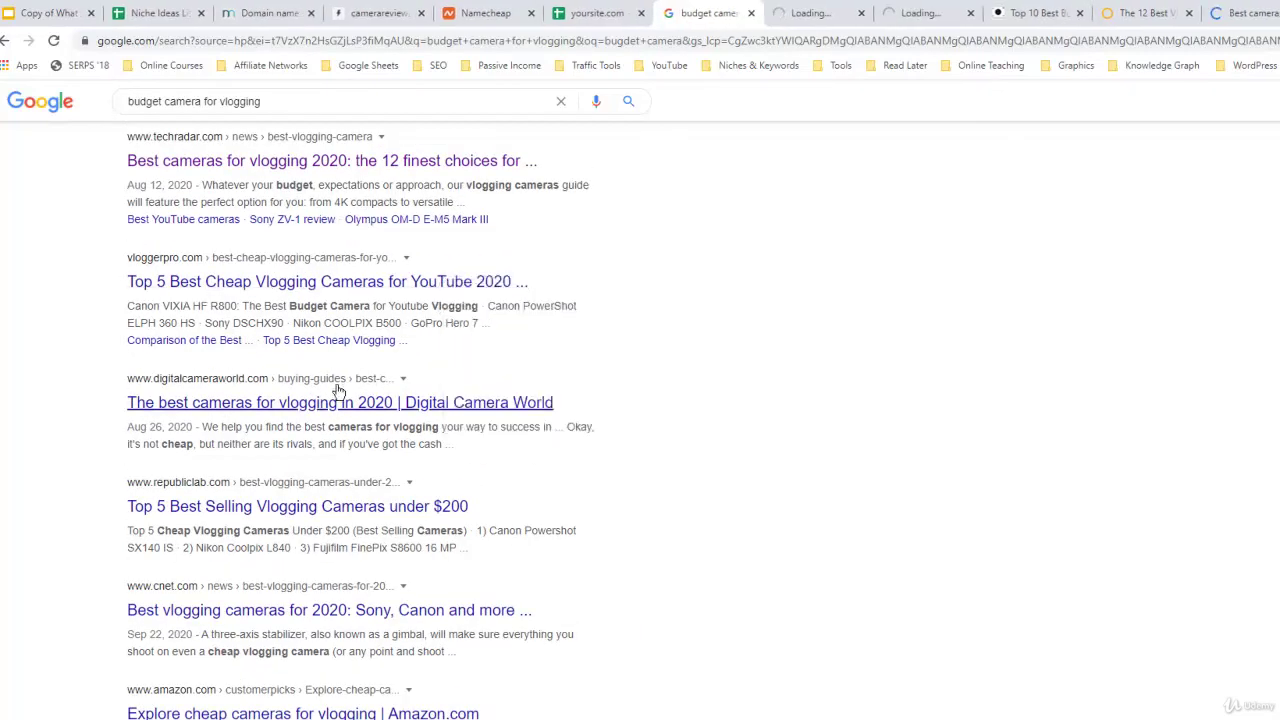
right_click(338, 403)
click(385, 415)
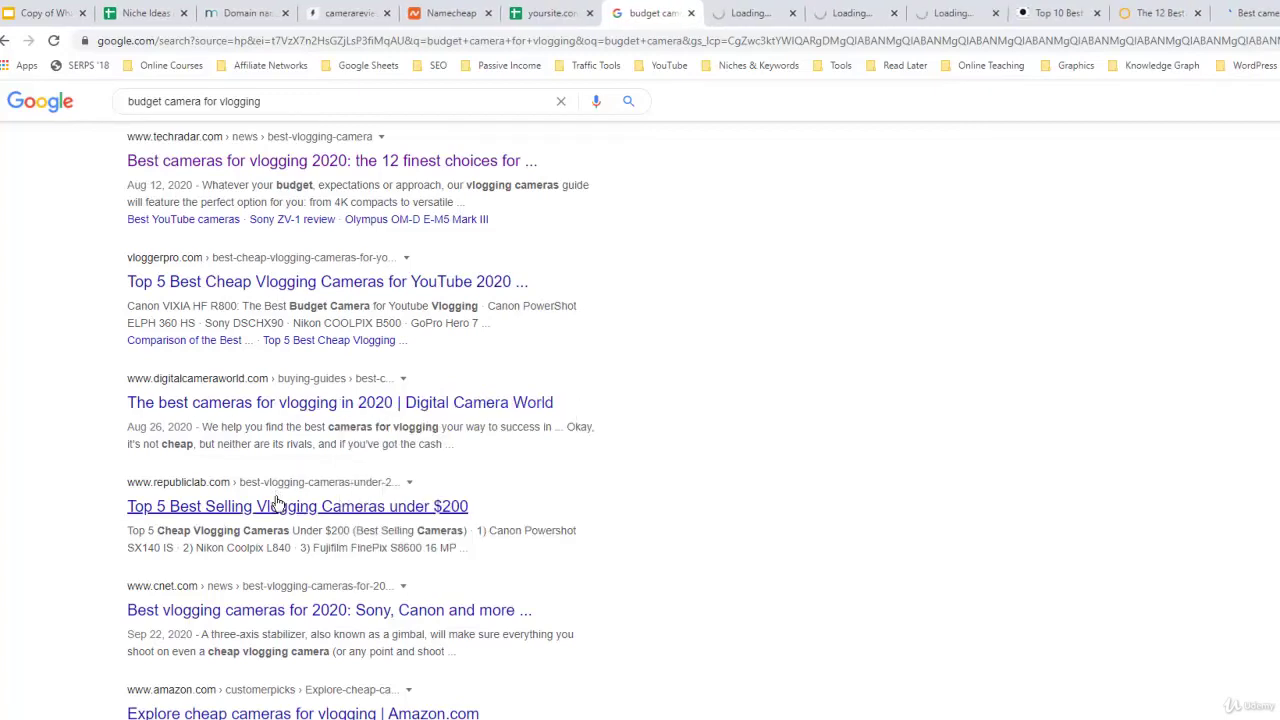
right_click(318, 512)
click(356, 531)
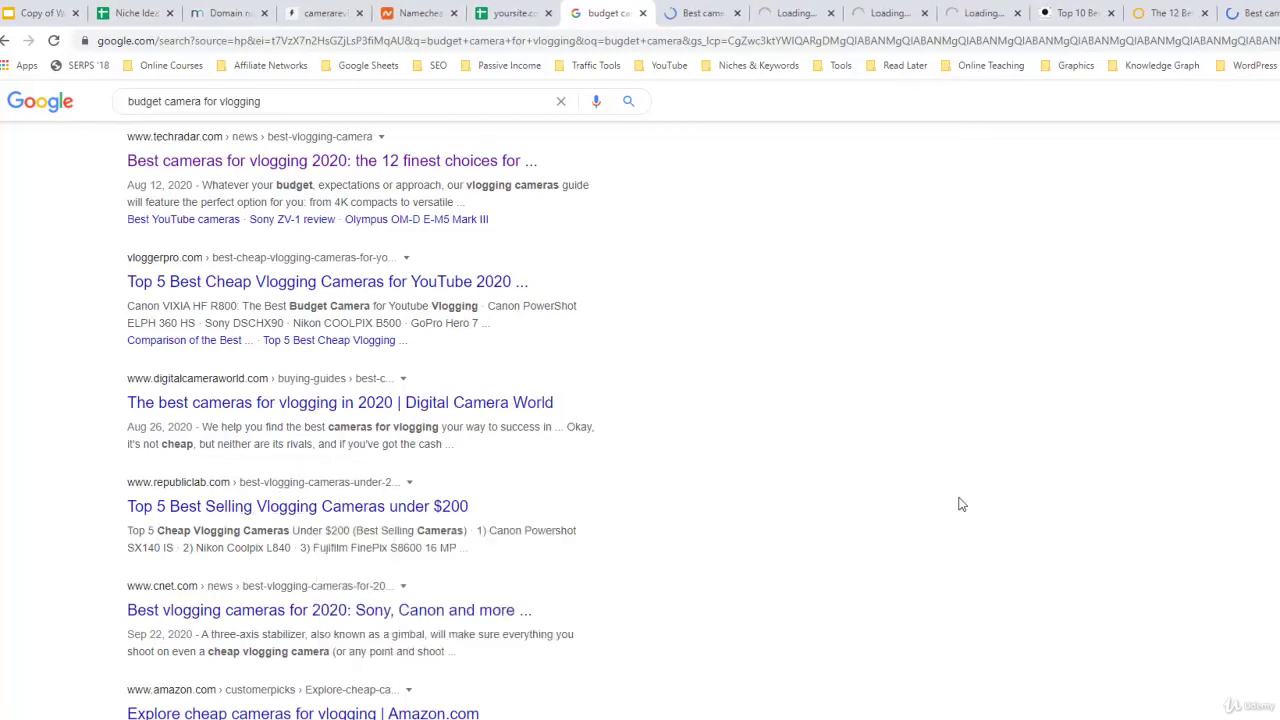
- Look through the second page of Google results for more competitors and revisit the best cameras category in the Brand Plan sheet
scroll(357, 288, down, 4)
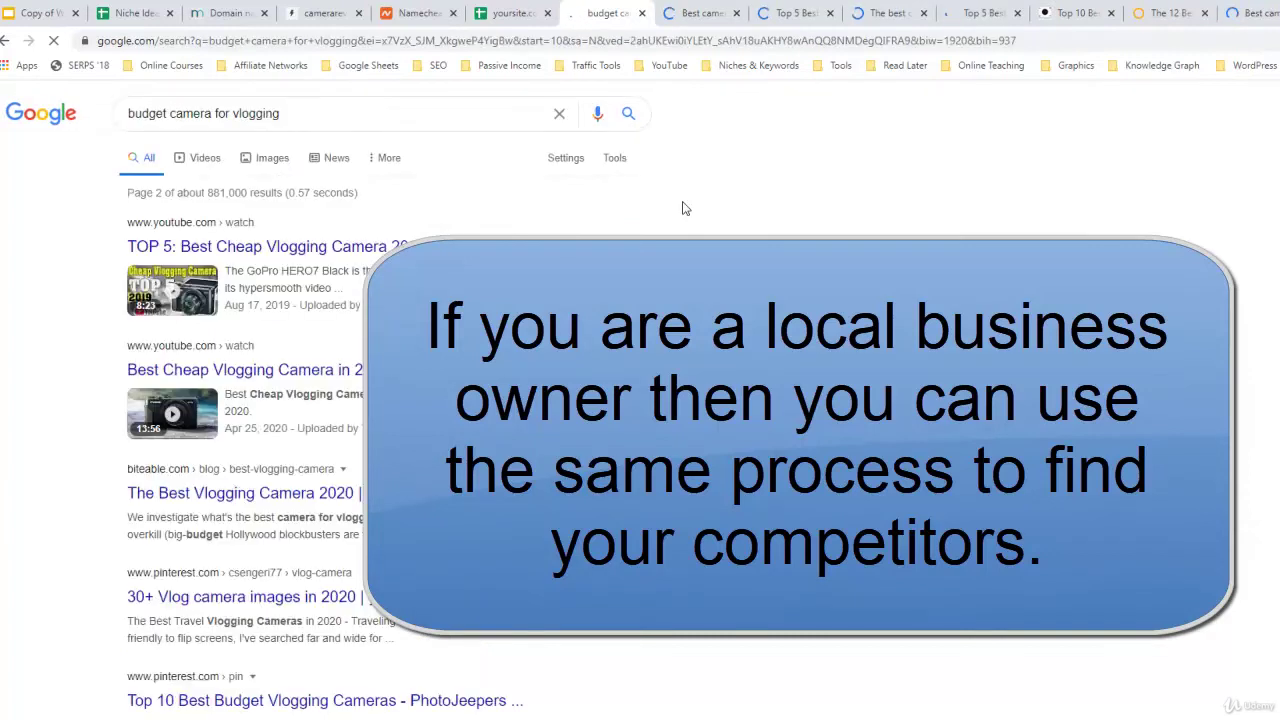
scroll(360, 420, down, 4)
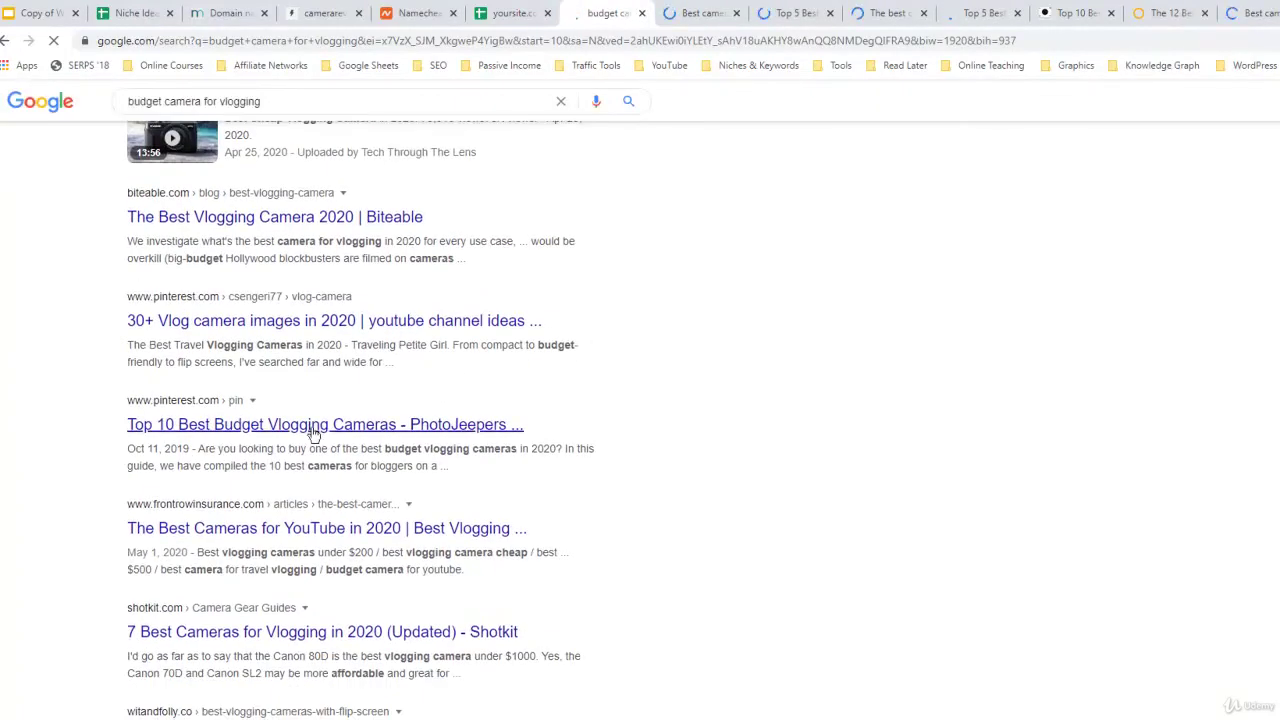
scroll(360, 400, up, 4)
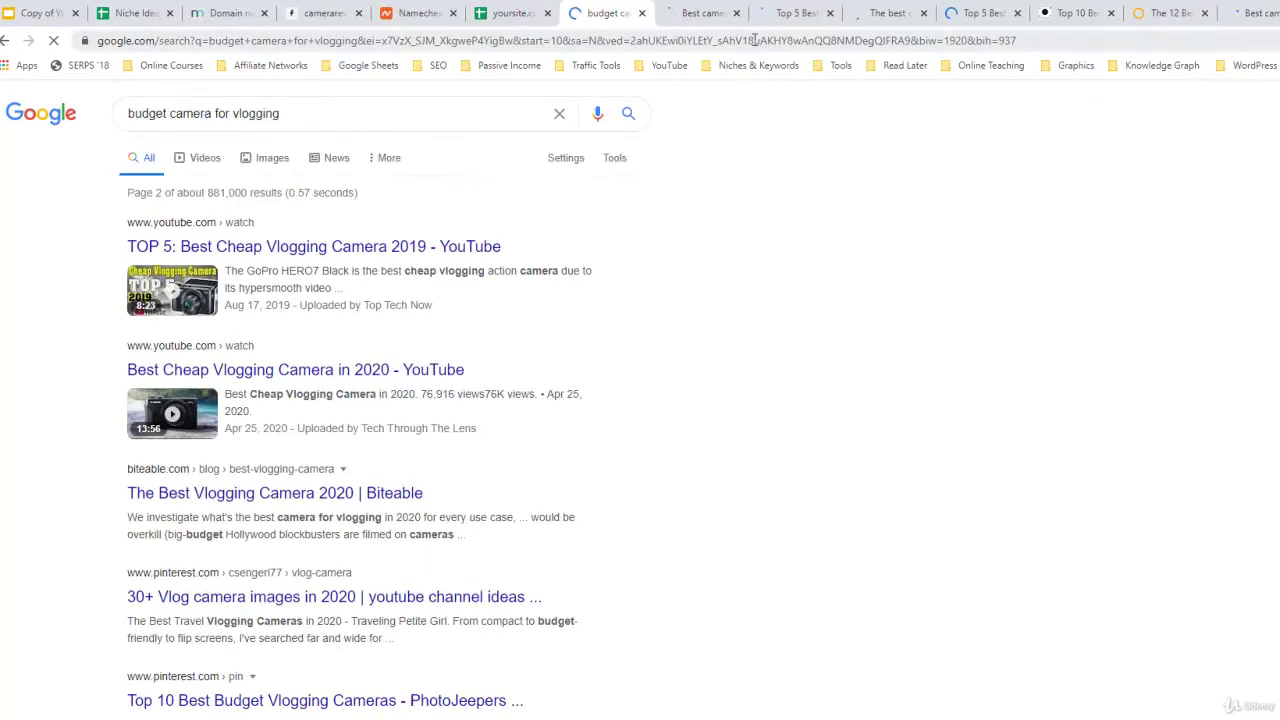
click(525, 13)
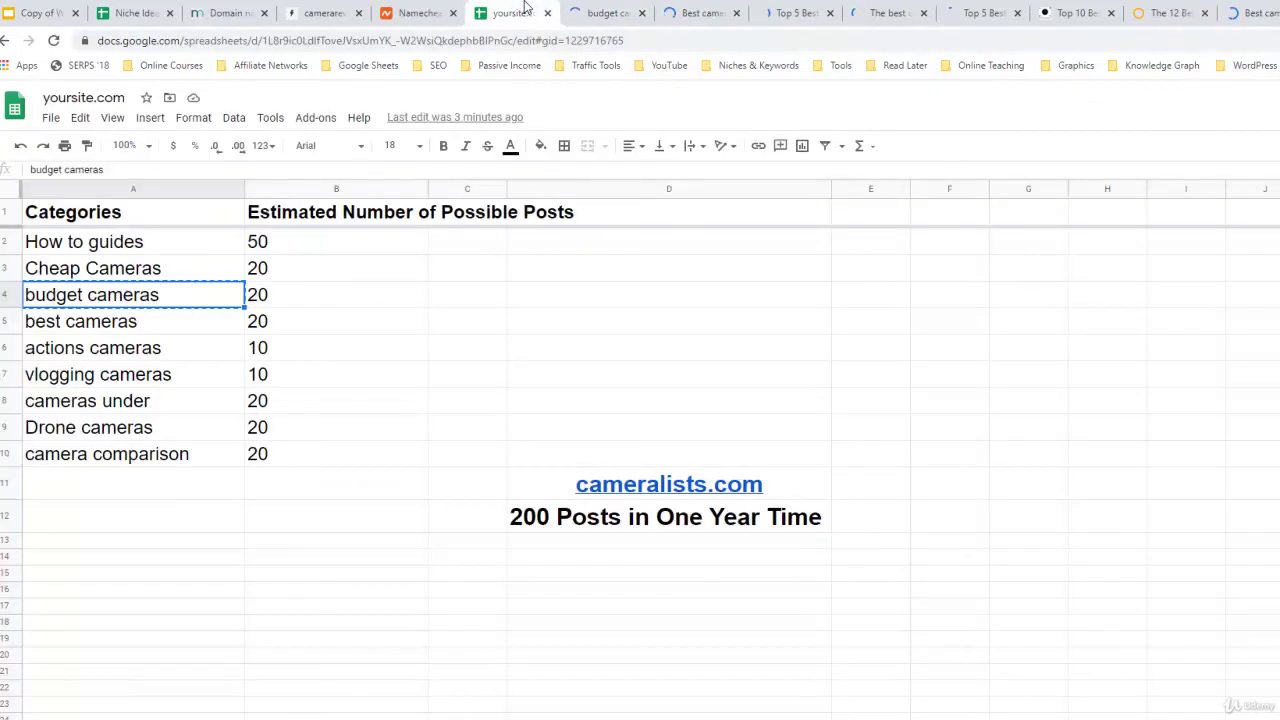
click(95, 327)
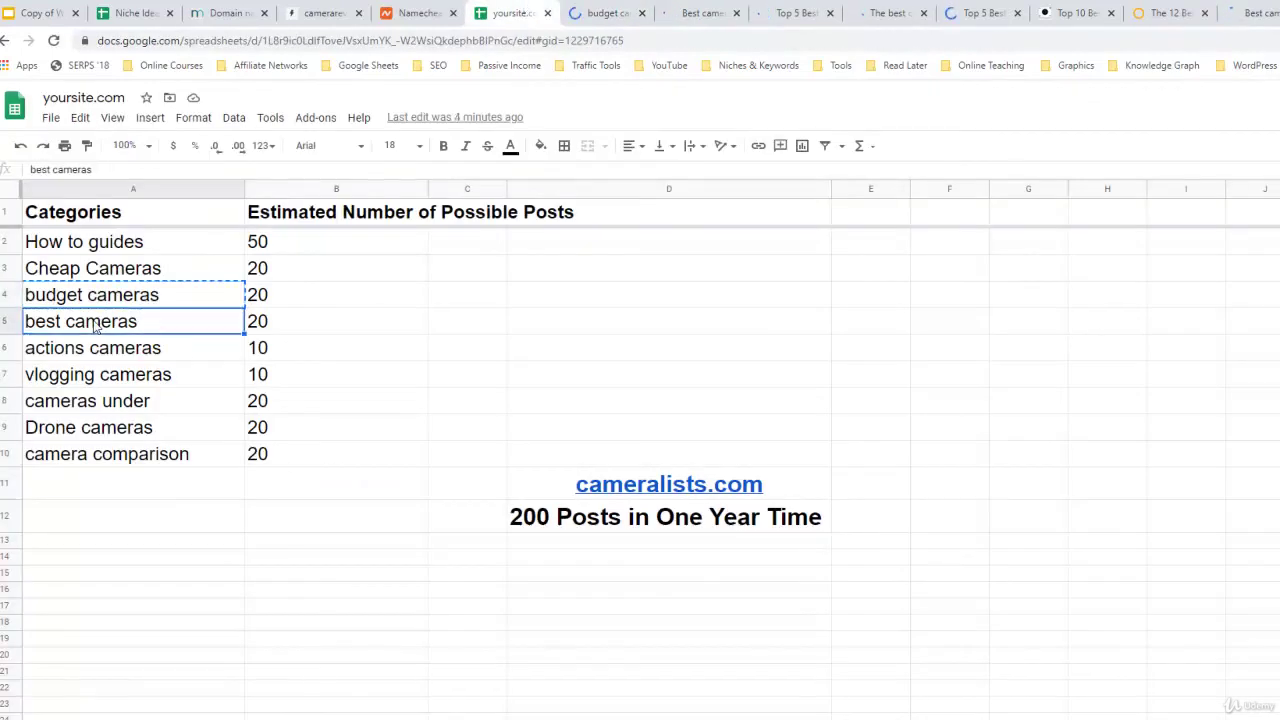
click(612, 13)
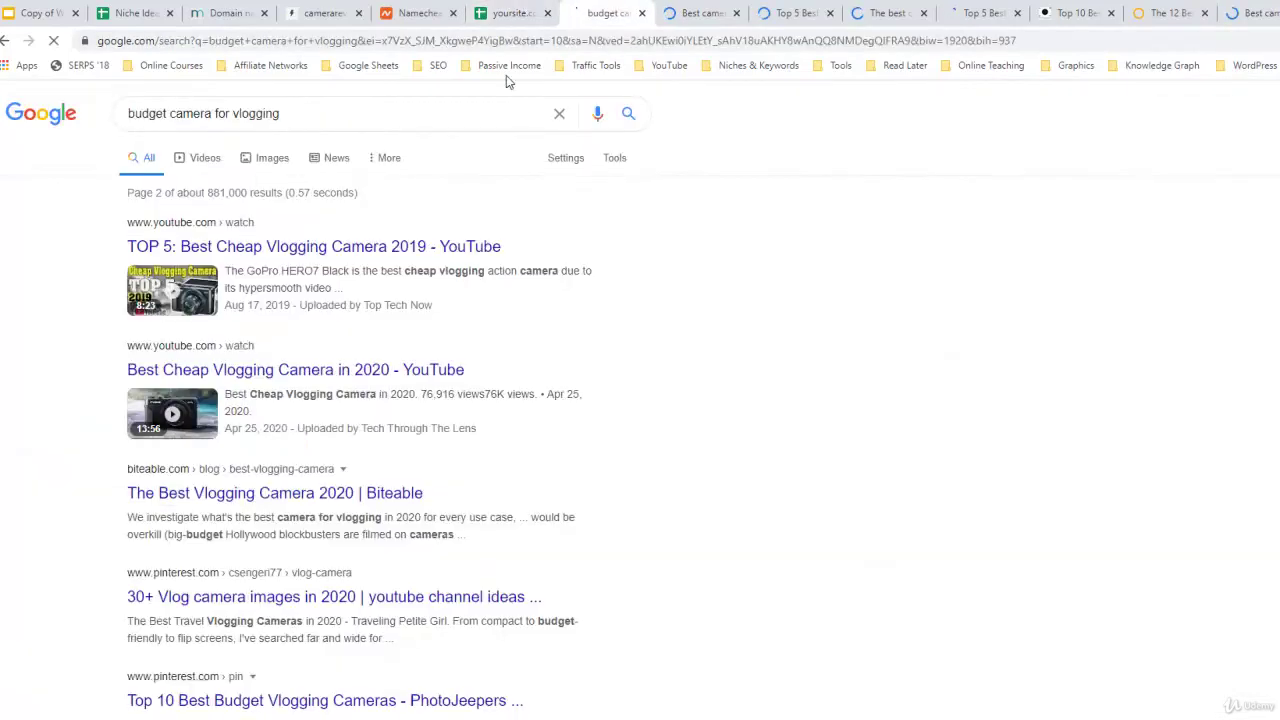
- Copy the TechRadar site's root address and paste it as the first Competitor URL in the Competitors sheet
click(704, 12)
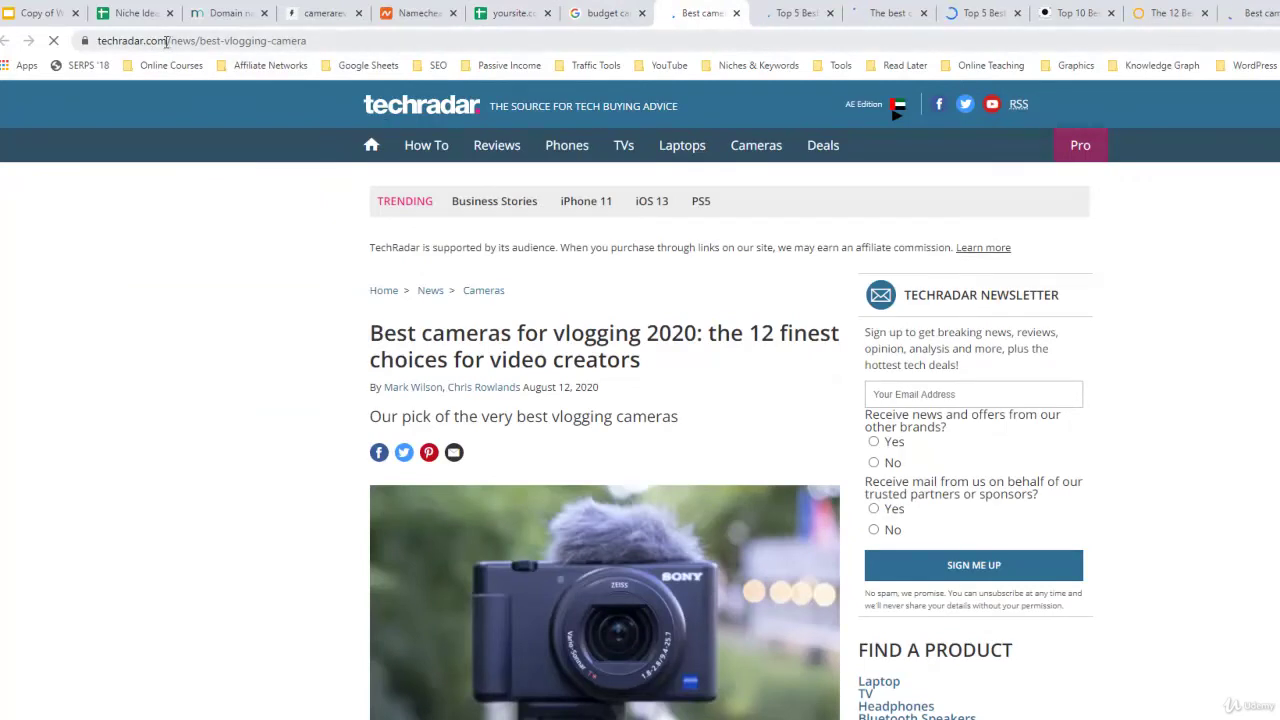
drag(166, 41, 57, 45)
key(ctrl+c)
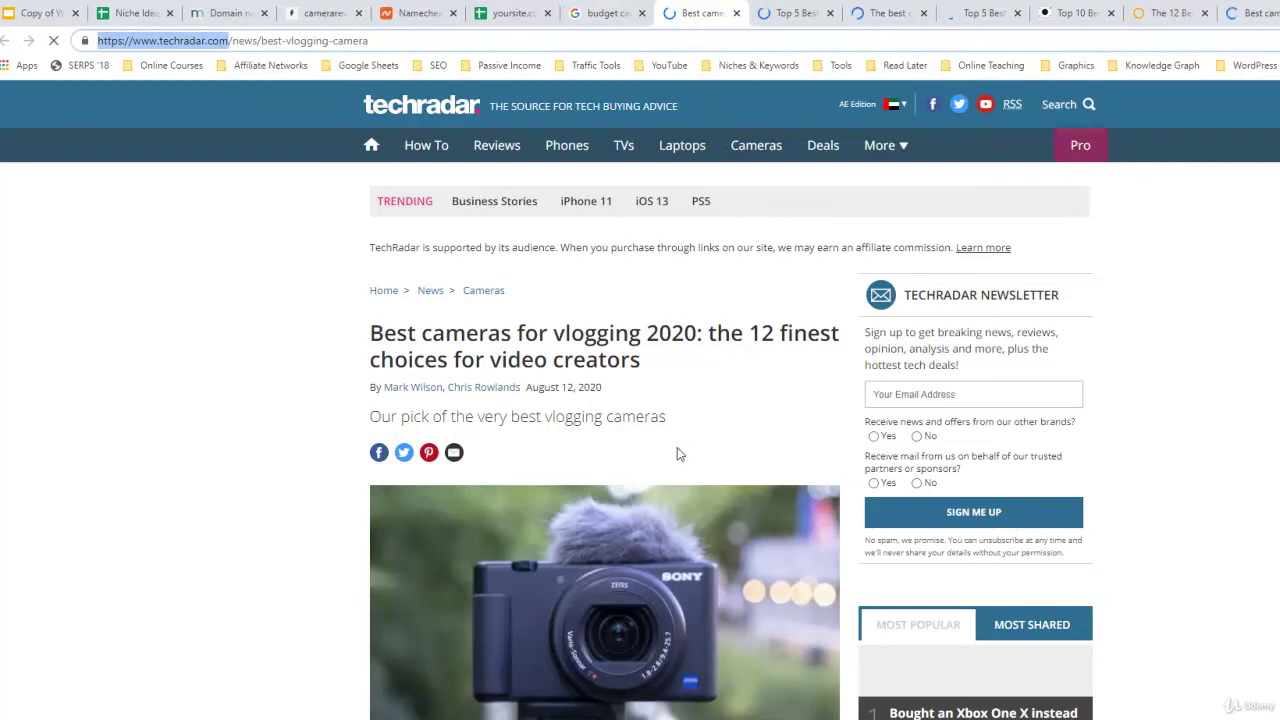
click(492, 12)
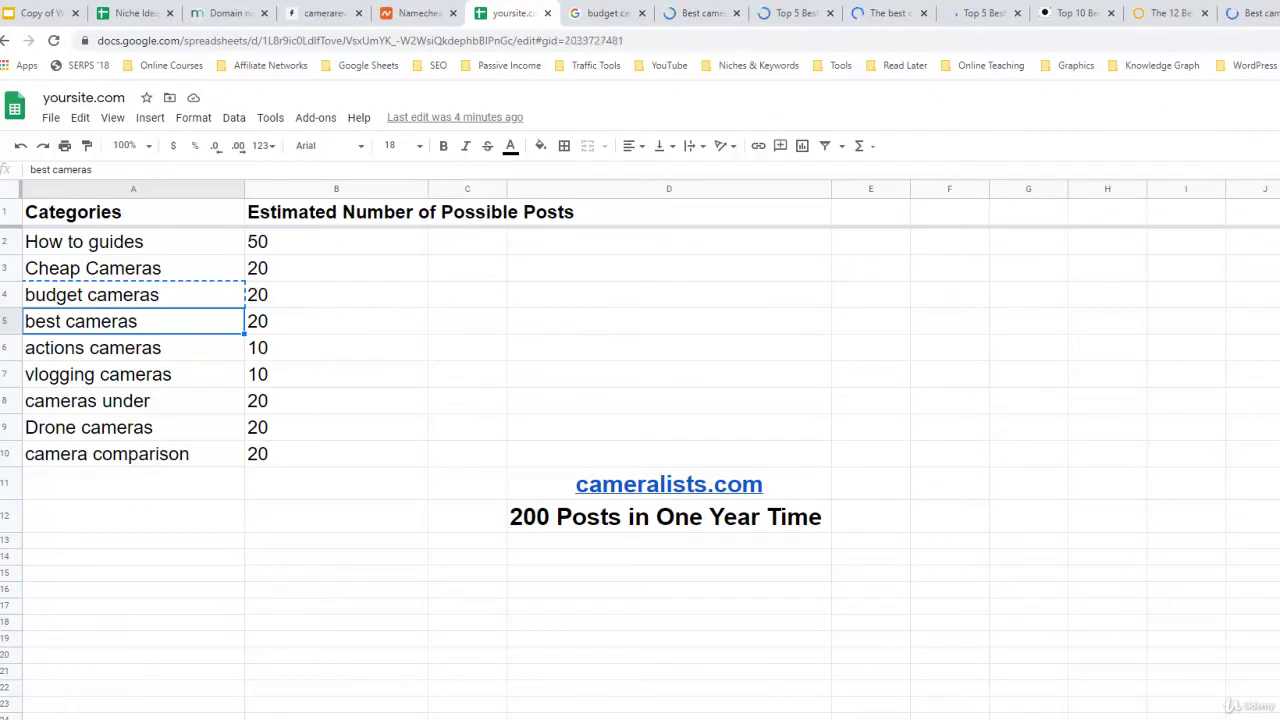
key(ctrl+shift+Page_Down)
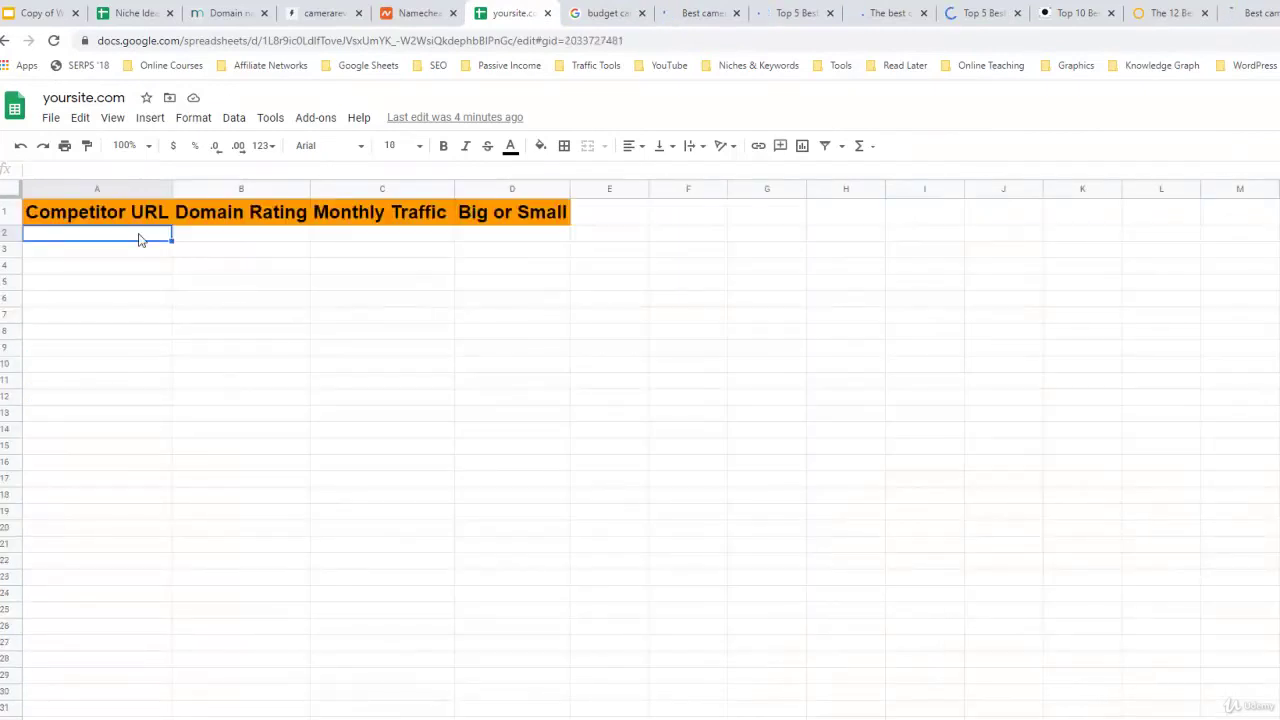
key(ctrl+v)
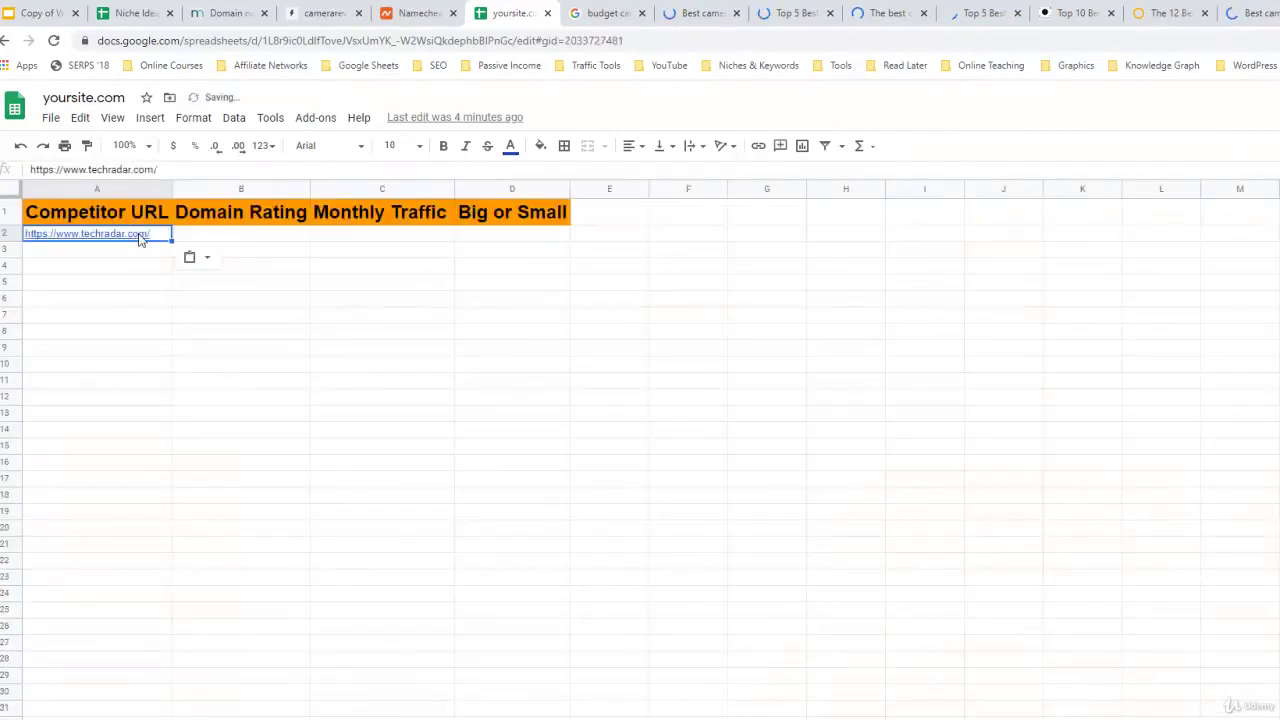
- Enter "big" in the Big or Small column for the TechRadar row
click(260, 245)
click(375, 240)
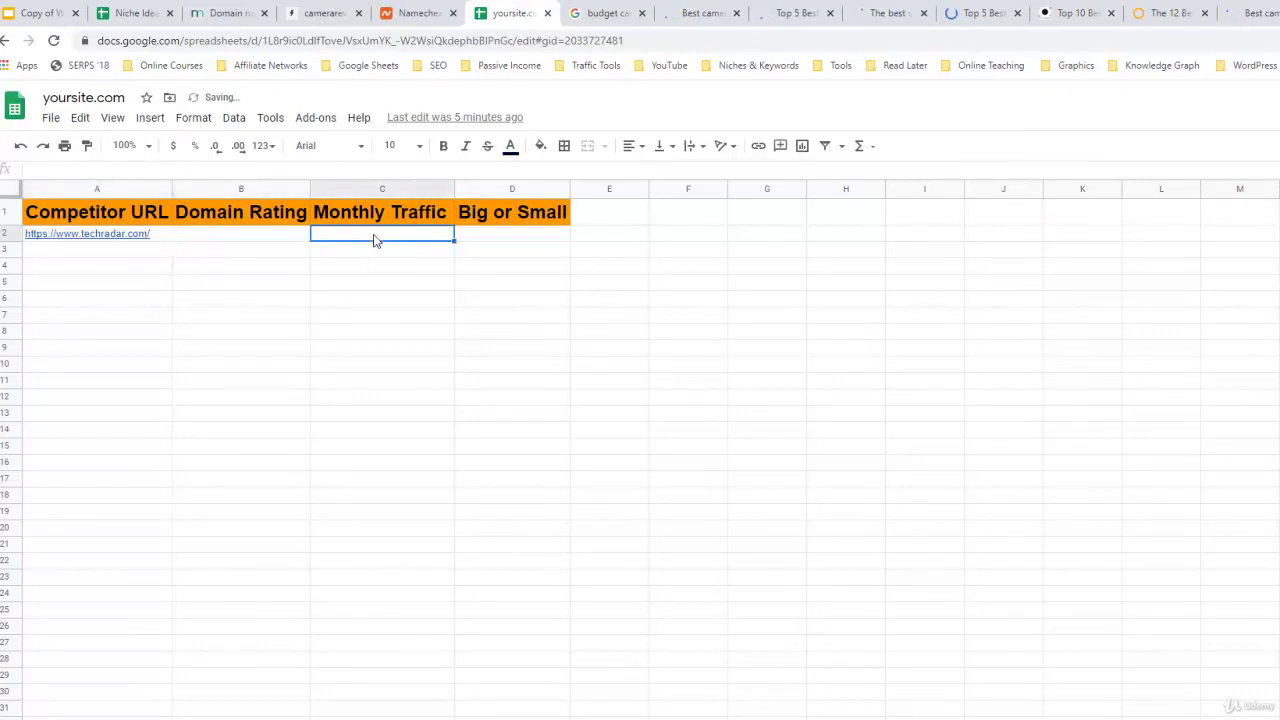
click(527, 242)
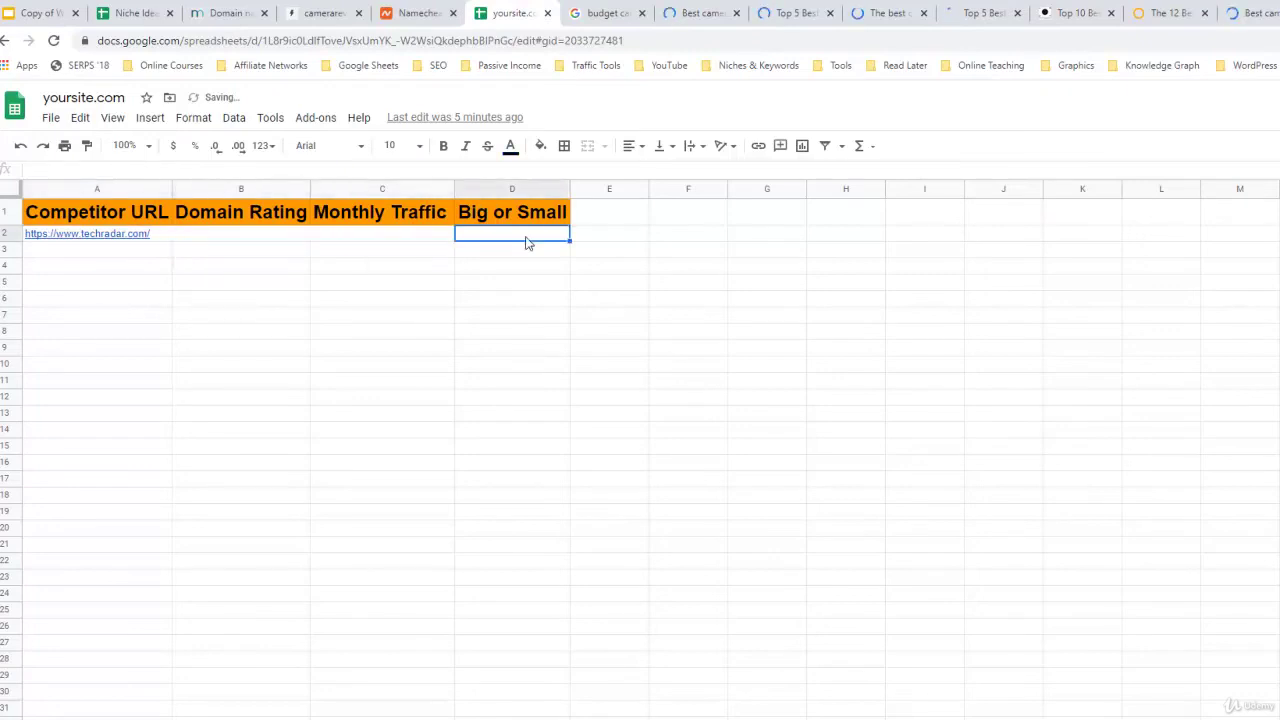
text(big)
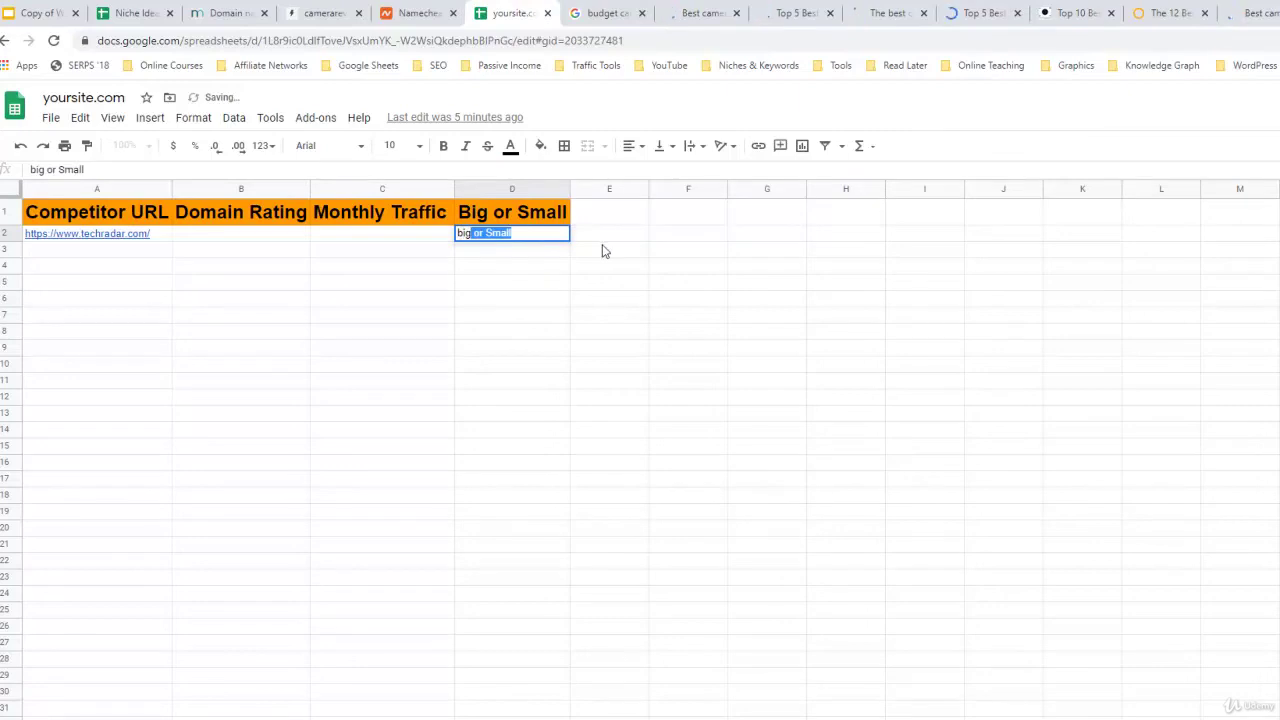
key(Delete)
click(605, 316)
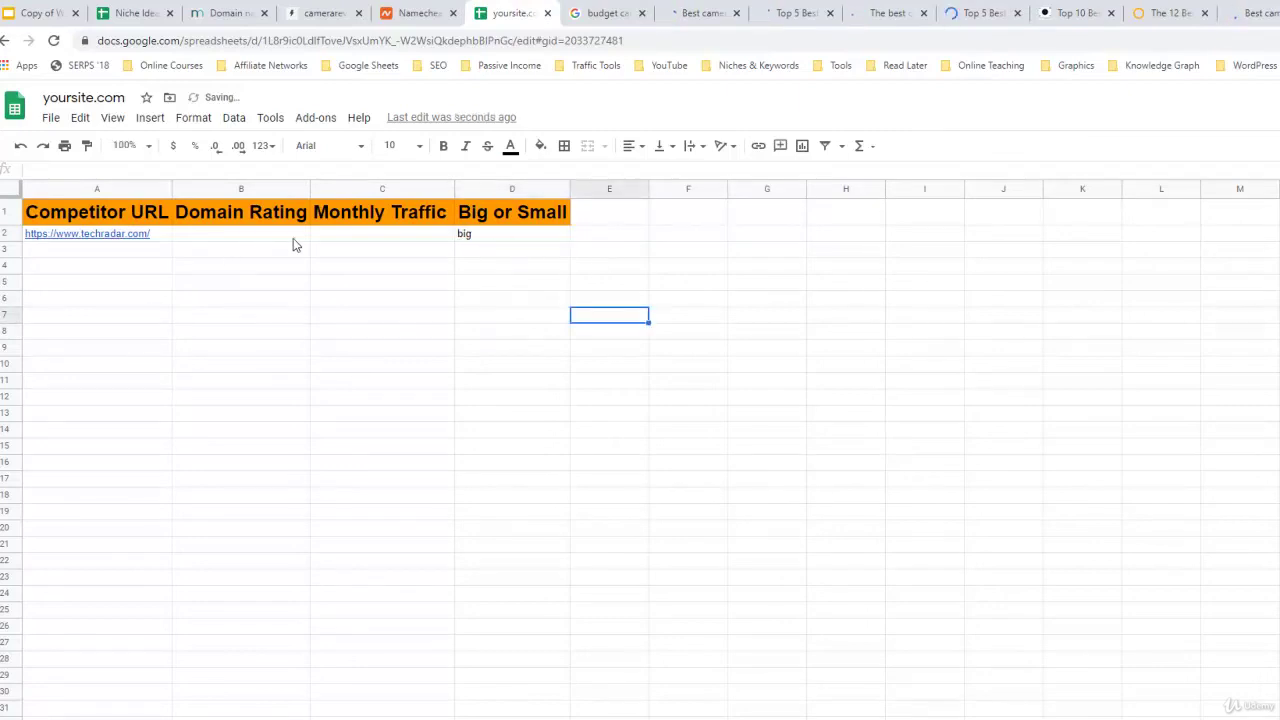
click(397, 252)
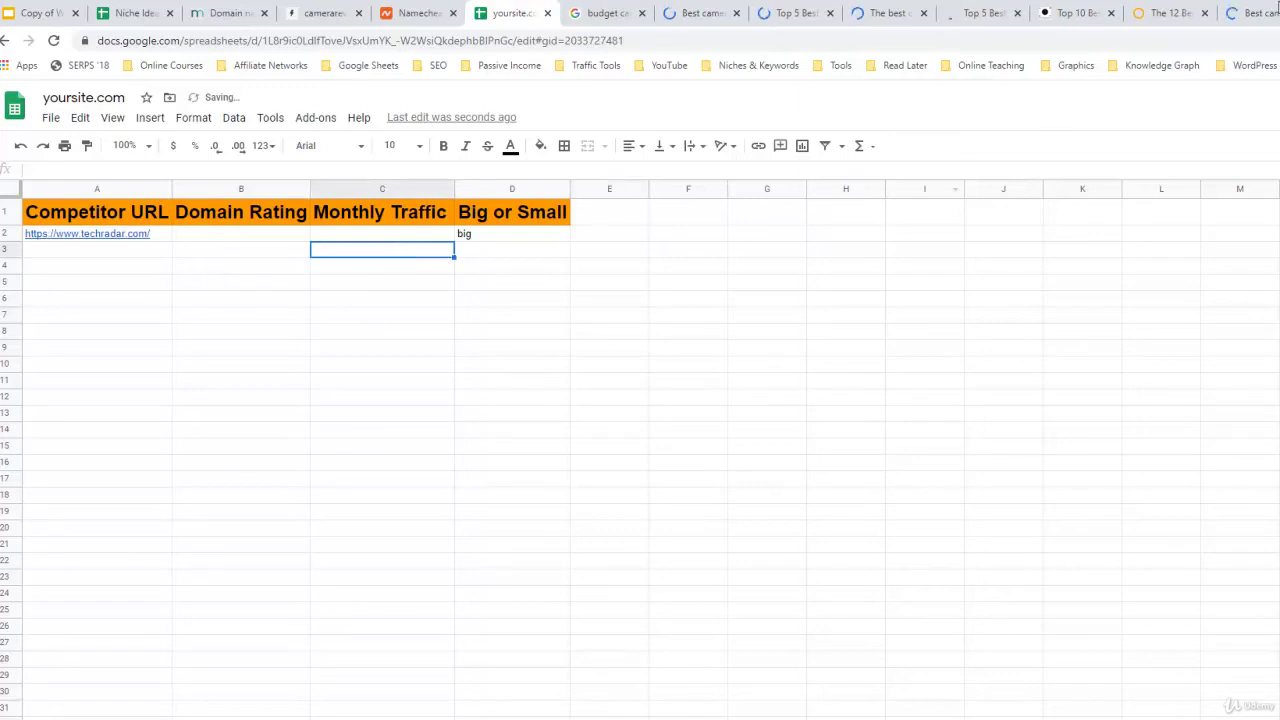
key(ctrl+t)
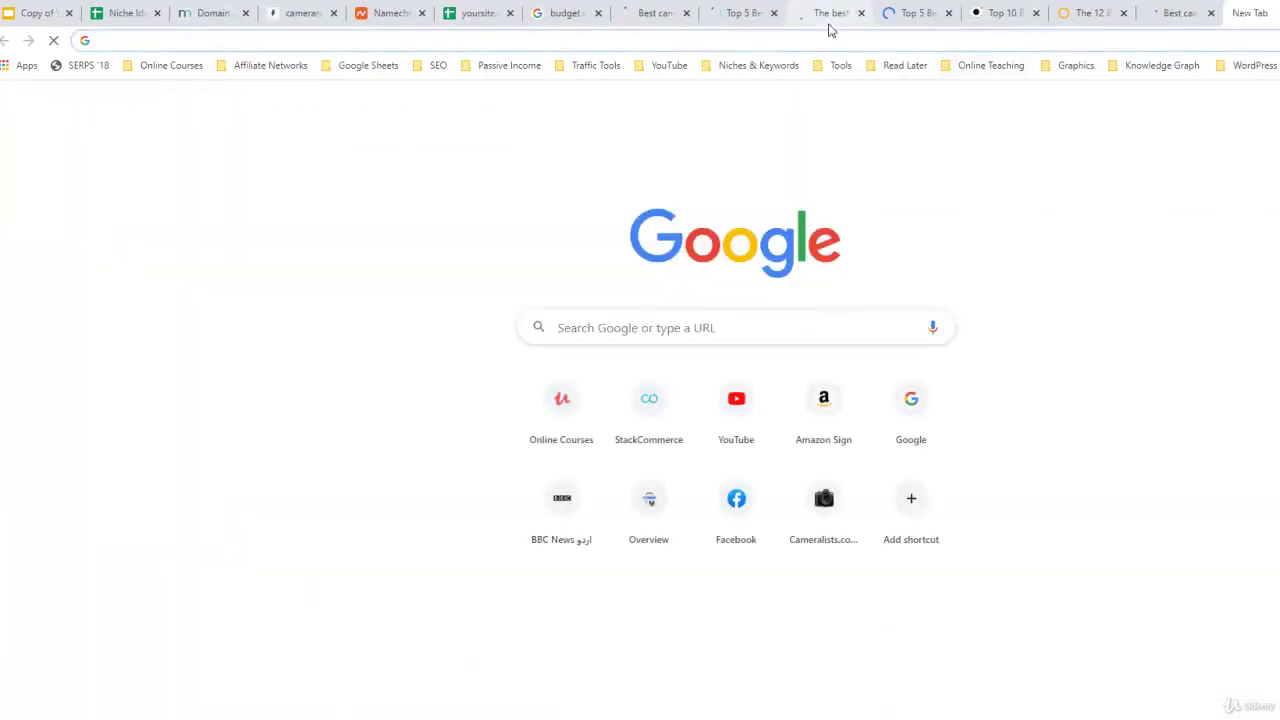
text(az)
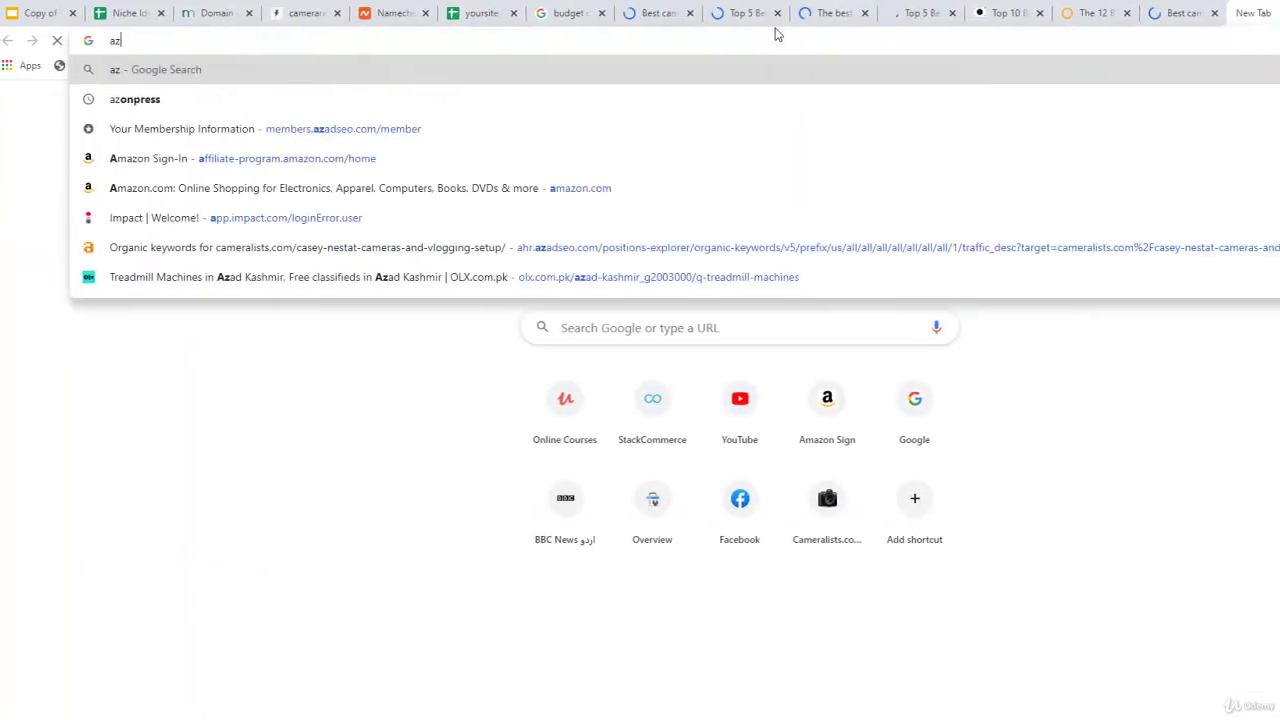
click(630, 160)
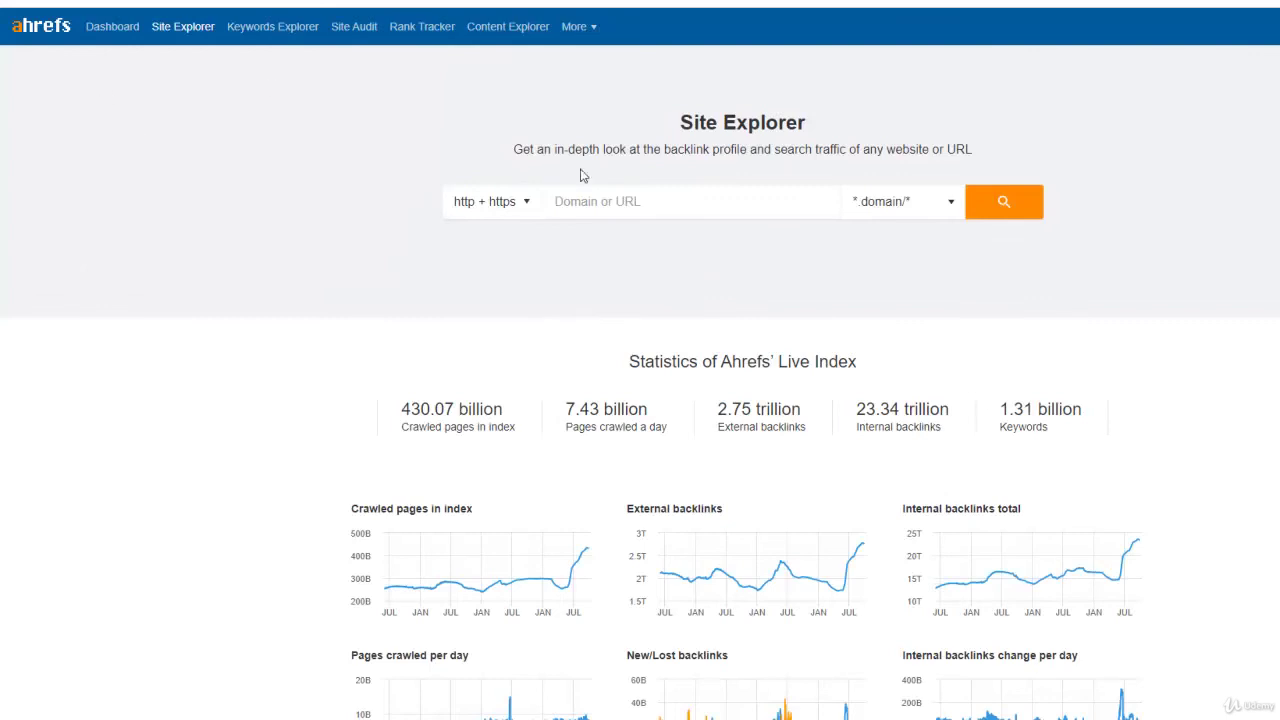
right_click(628, 201)
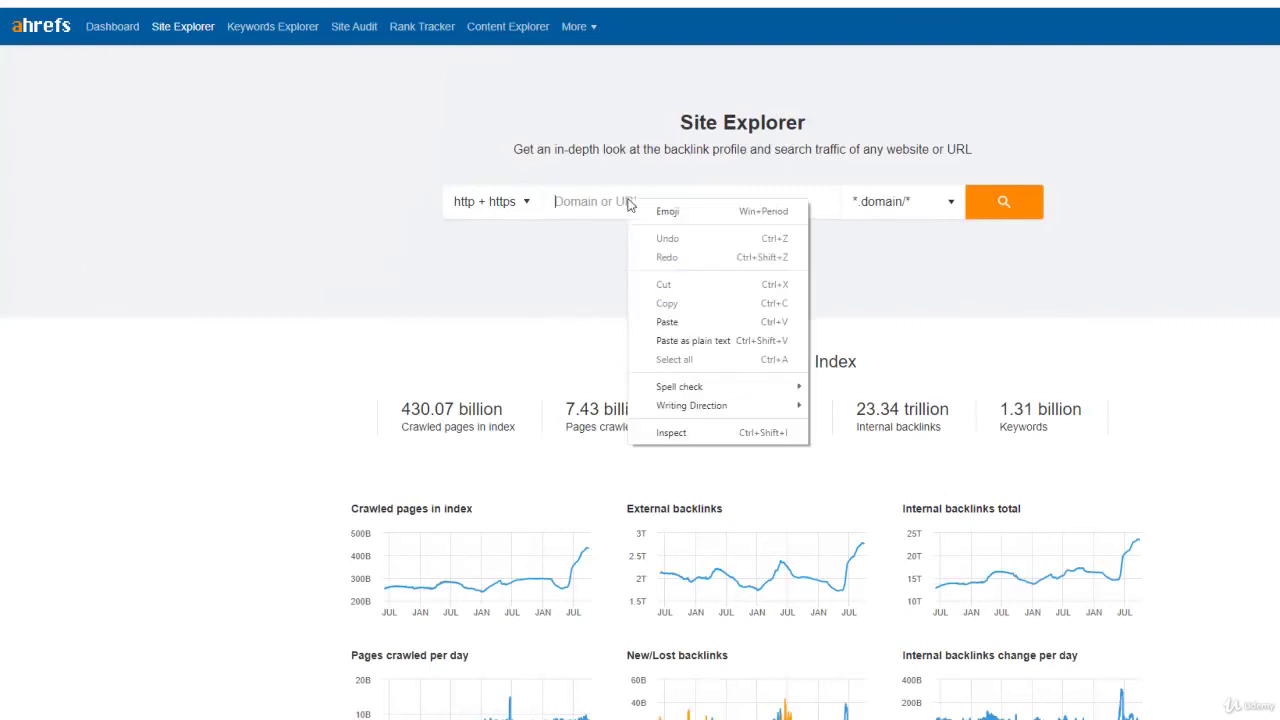
click(676, 323)
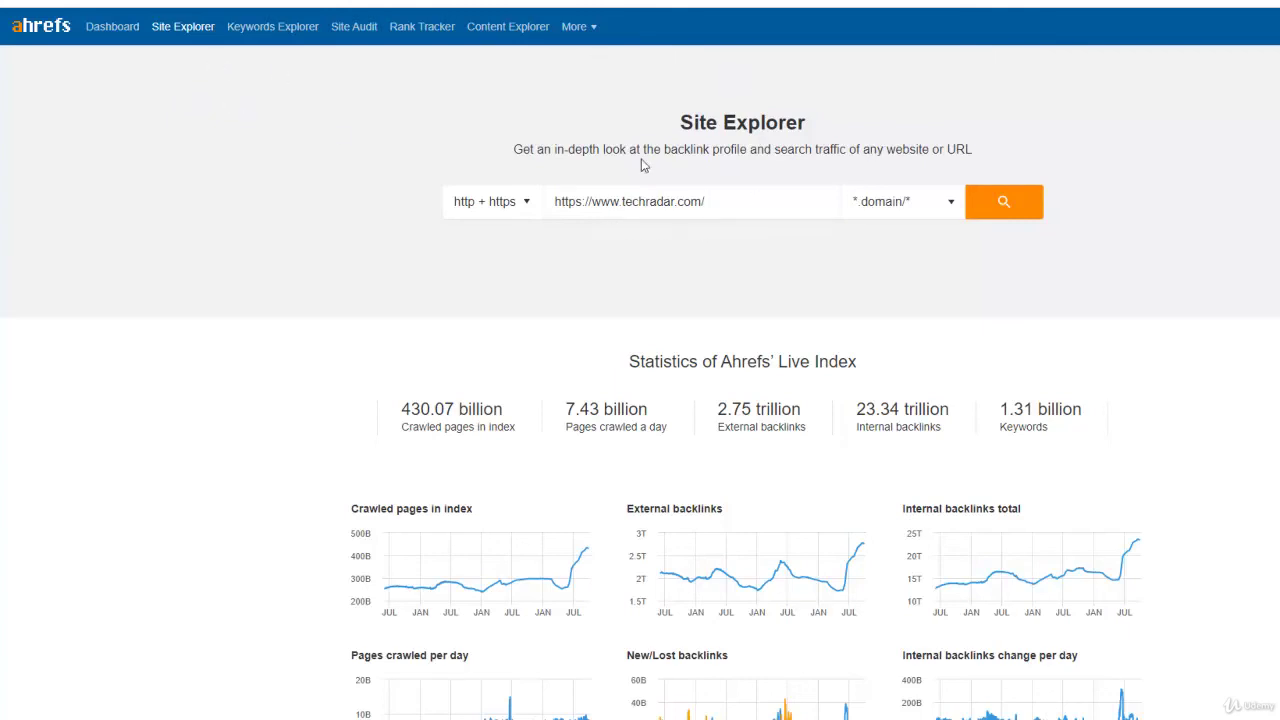
click(988, 198)
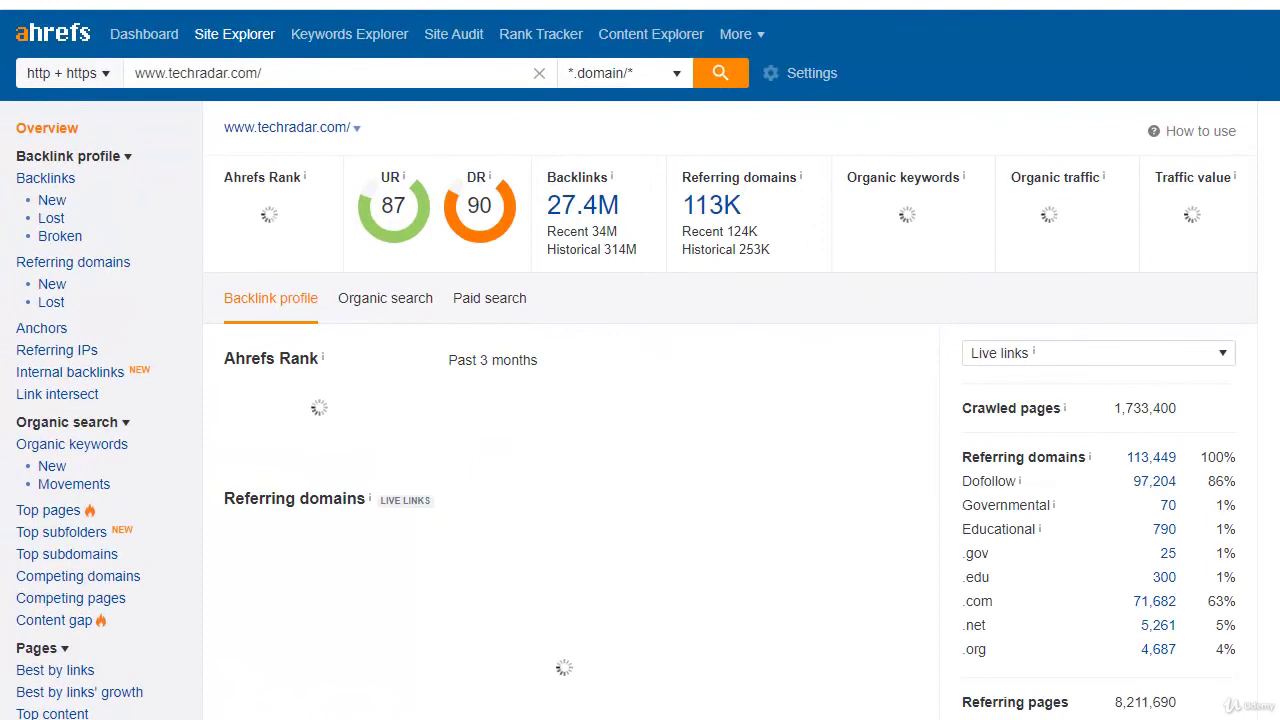
- In the spreadsheet's TechRadar row, enter 90 as the Domain Rating and "25 million" as the Monthly Traffic
key(ctrl+Tab)
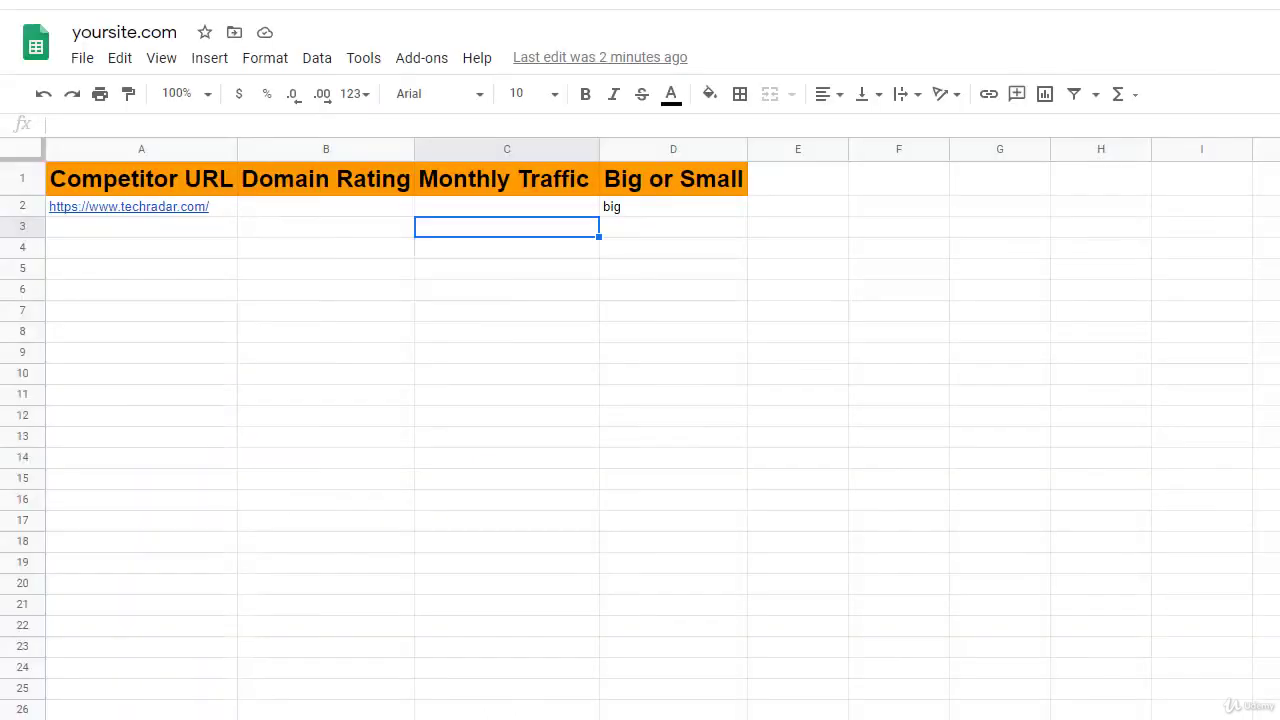
double_click(368, 212)
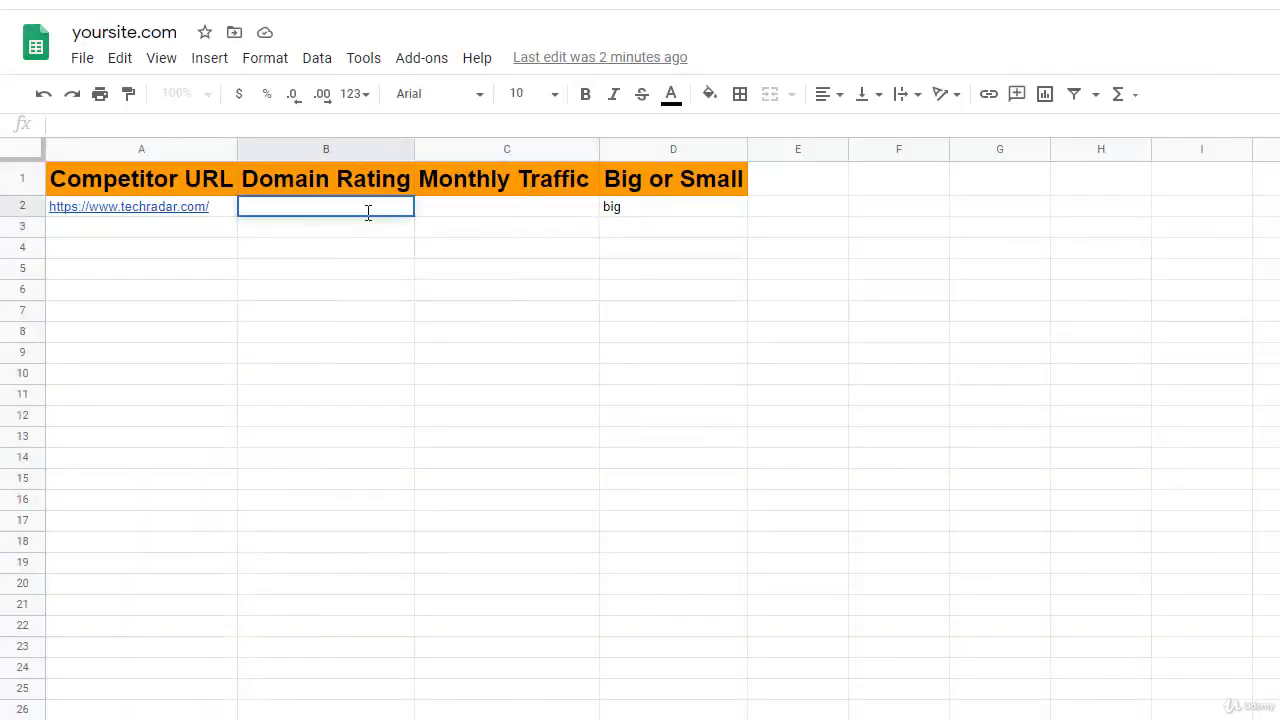
text(90)
click(517, 216)
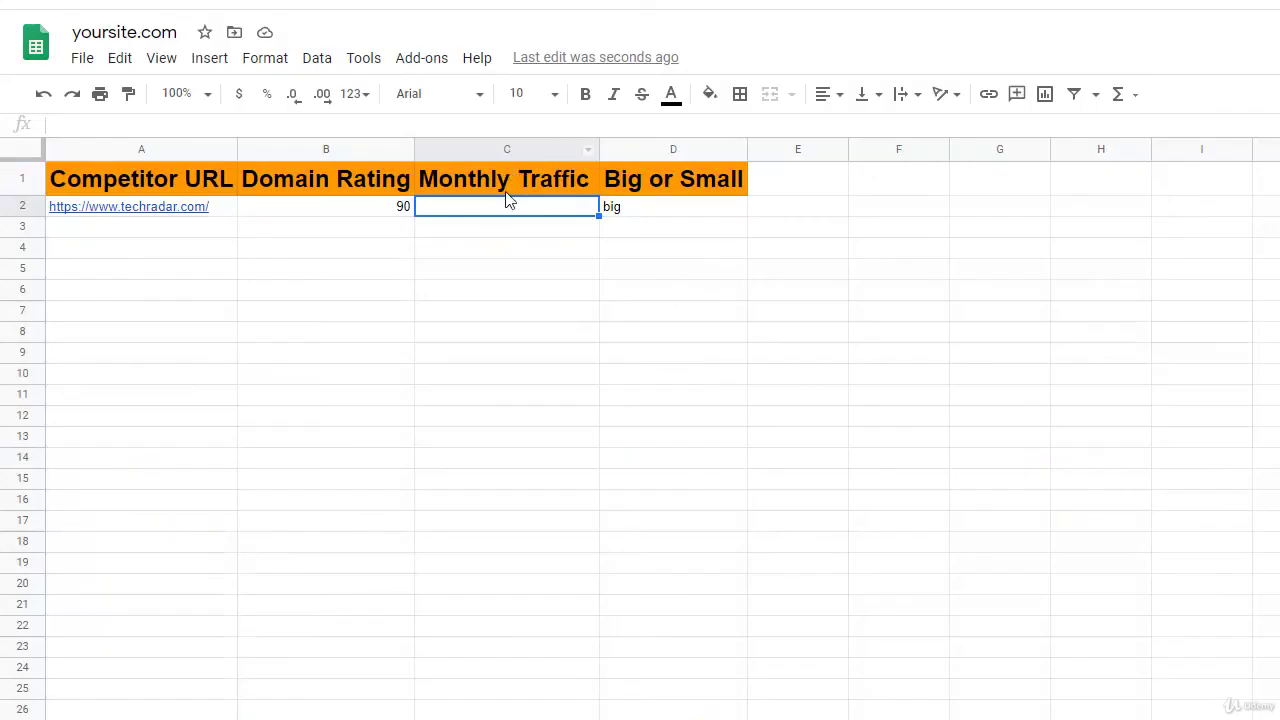
text(25)
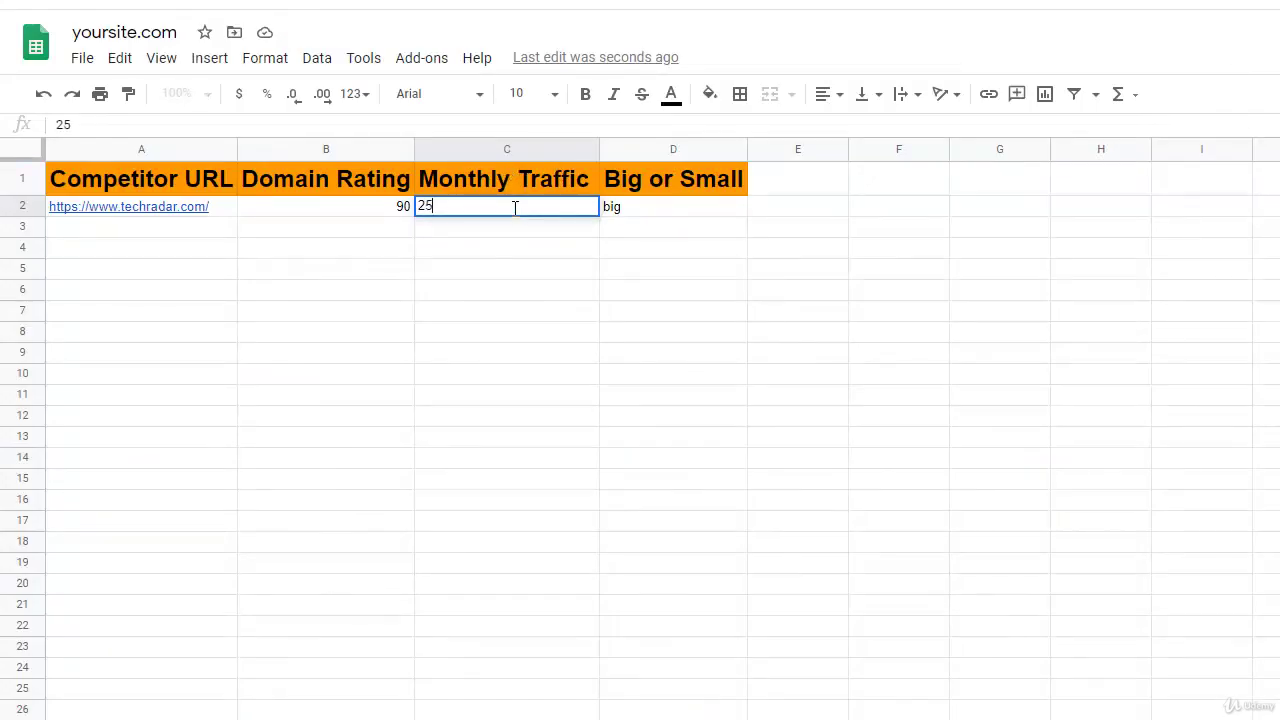
text( million)
click(552, 270)
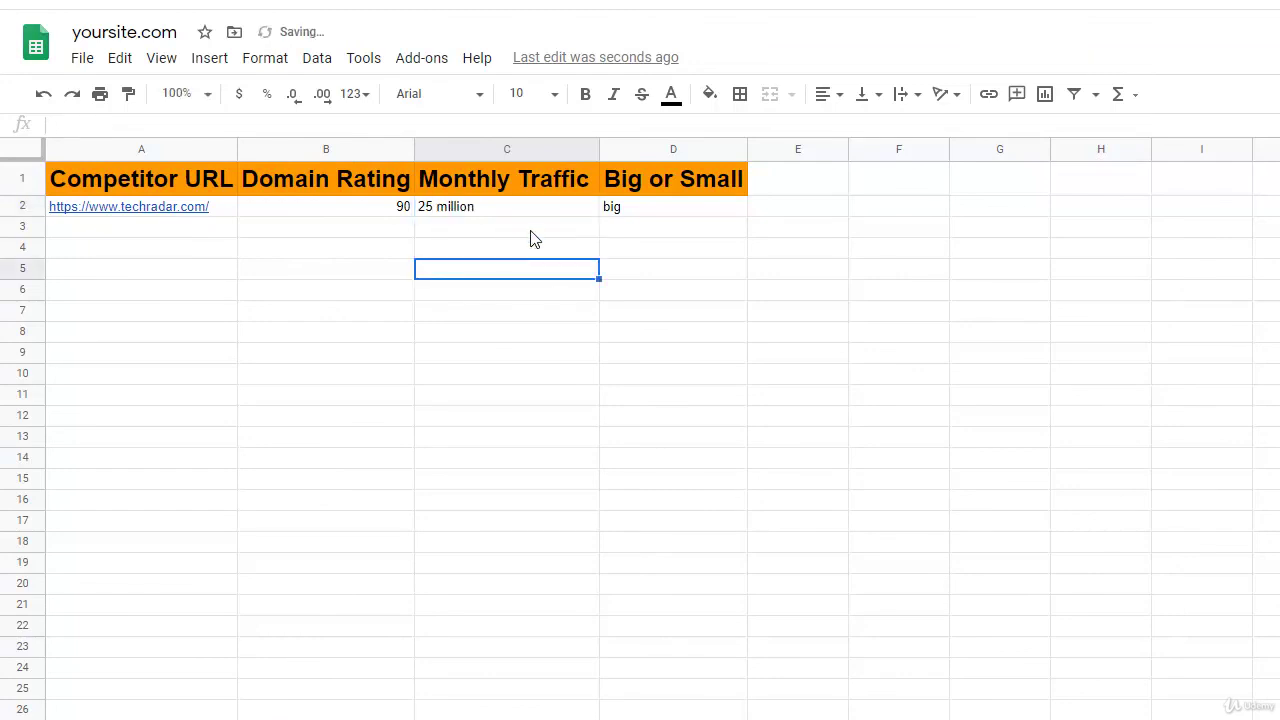
- Review the Brand Plan sheet's categories and the Keyword Research sheet's columns
click(343, 226)
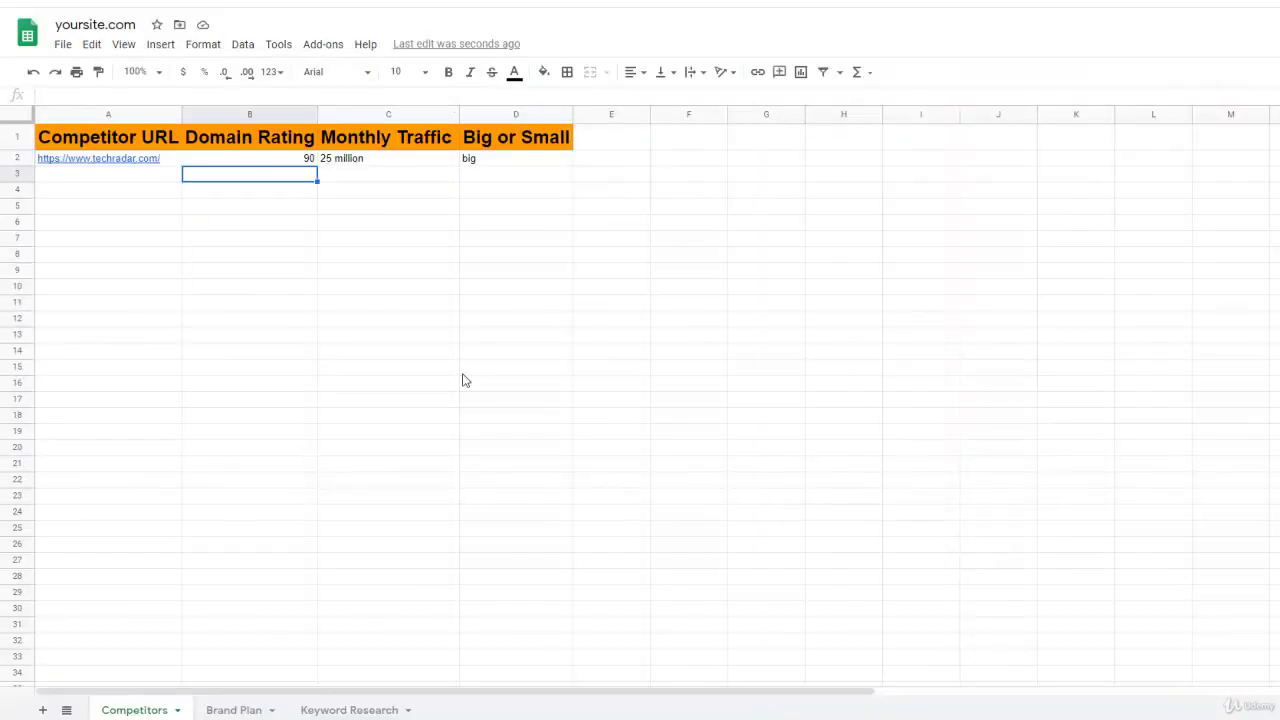
click(234, 708)
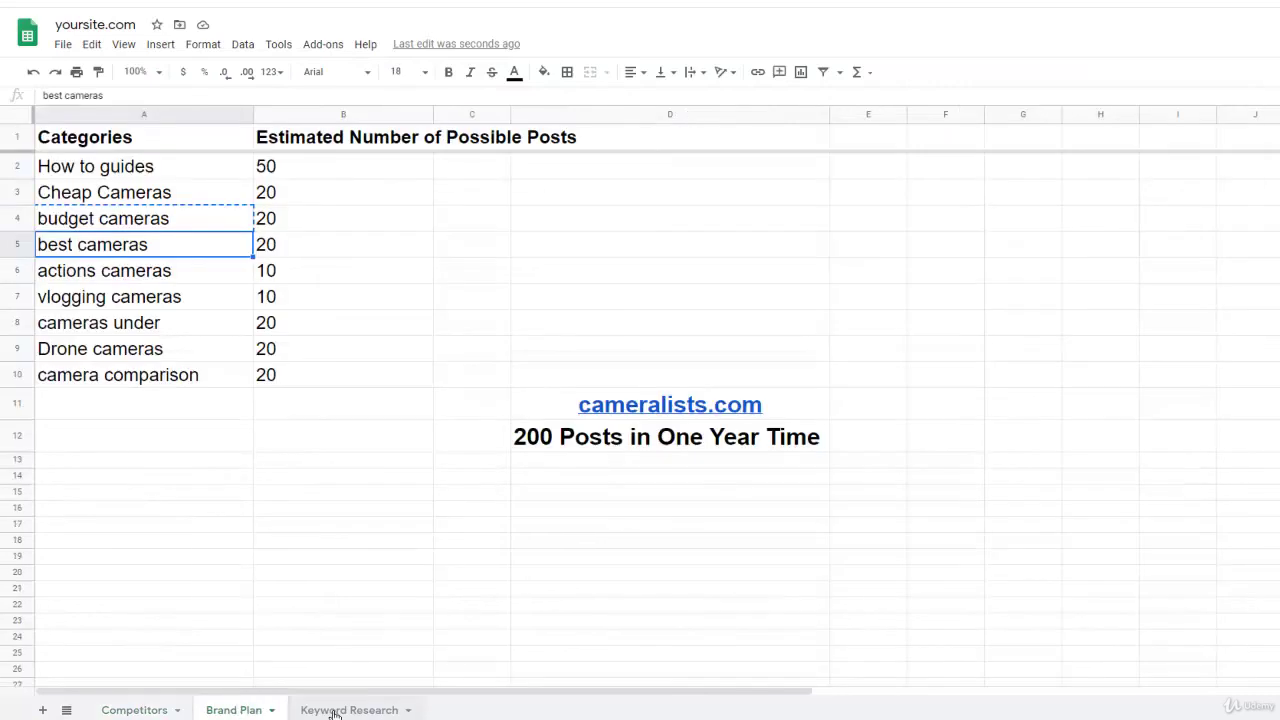
click(336, 710)
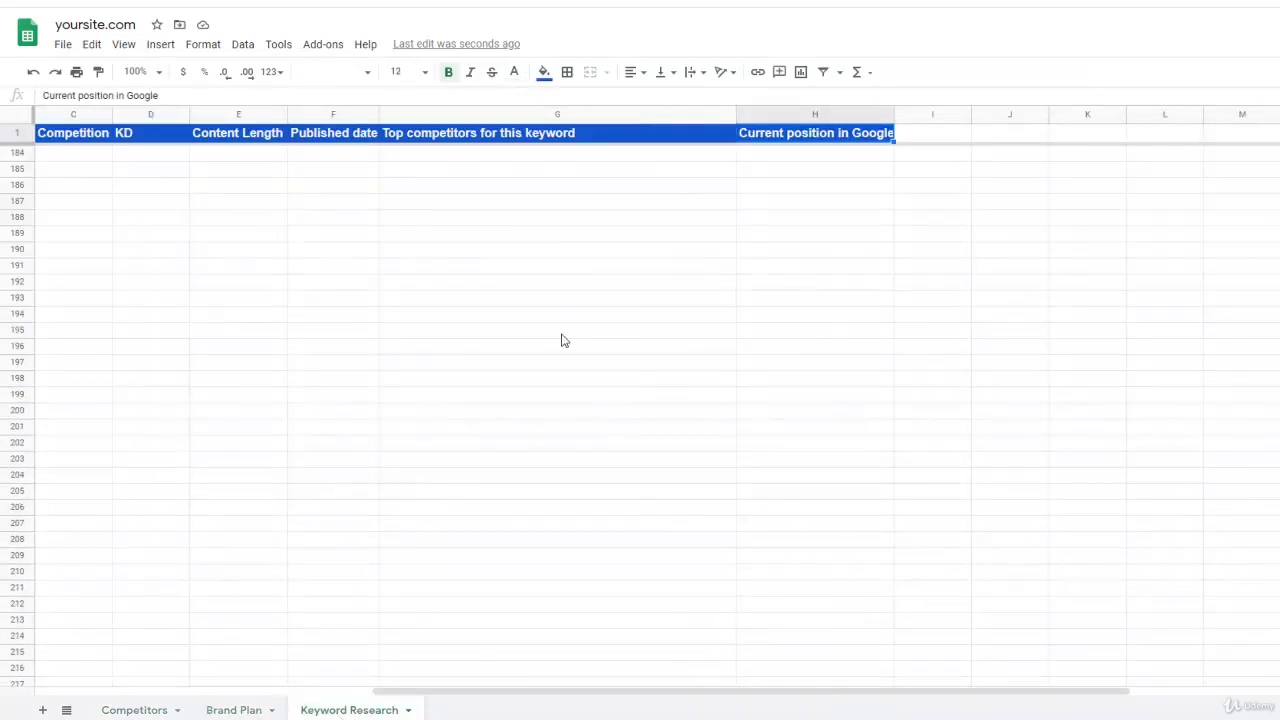